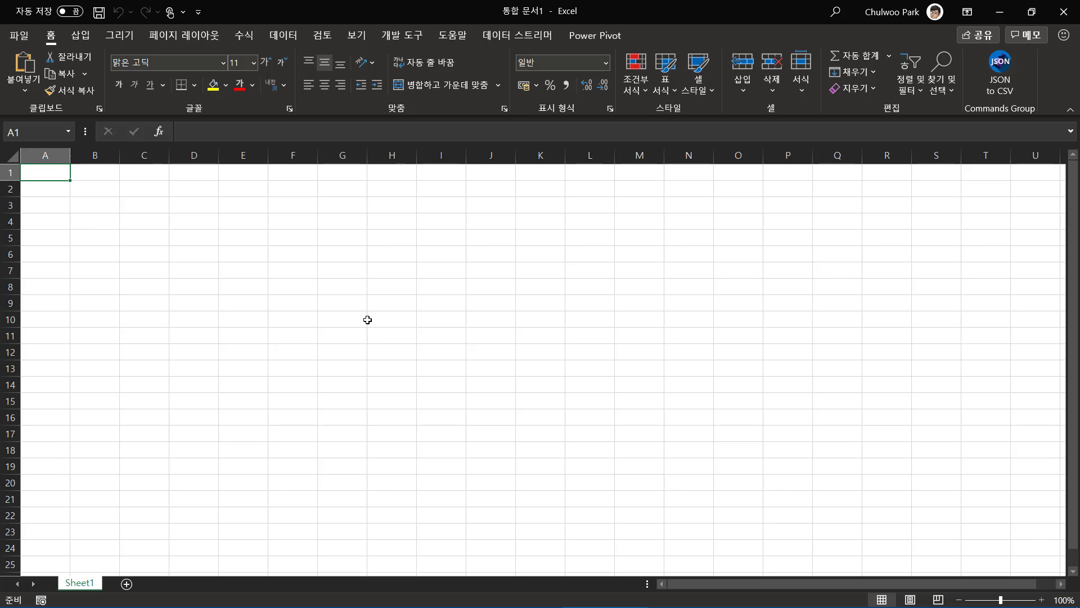
# Switch to the browser and read the introduction of the "Announcing LAMBDA" article.
pyautogui.hotkey('alt', 'Tab')
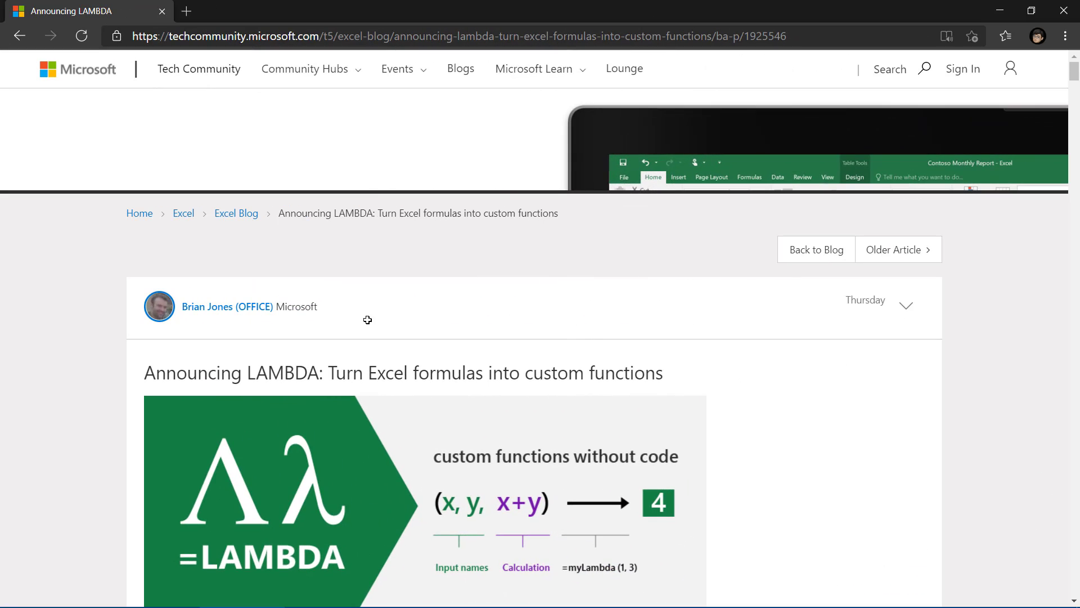
pyautogui.scroll(-2, 117, 382)
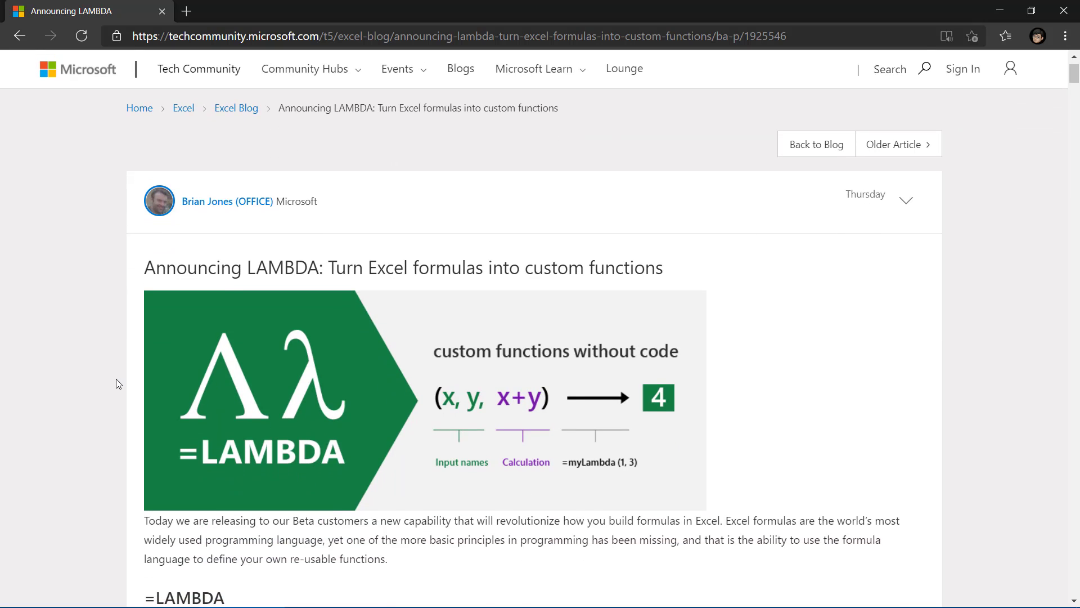
pyautogui.scroll(-1, 121, 377)
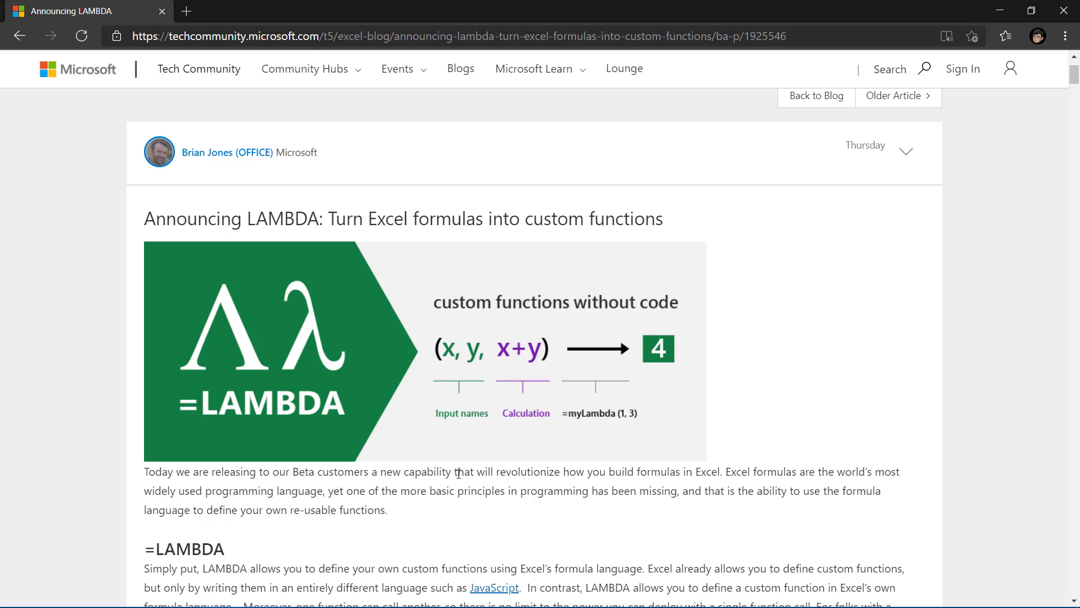
pyautogui.scroll(-2, 452, 494)
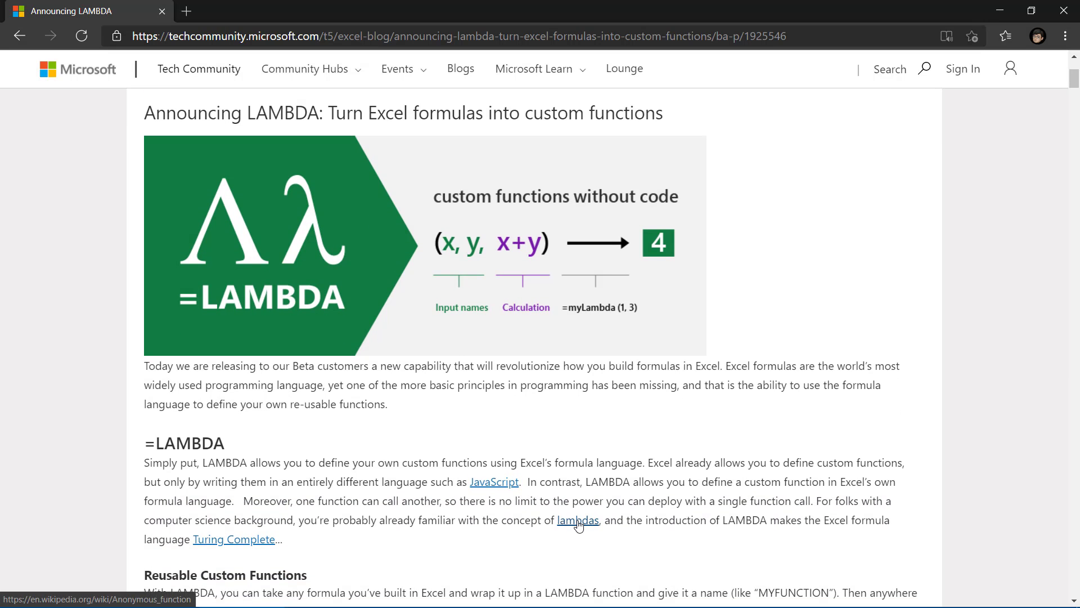
# Open the article's linked page on lambdas, read its introduction, and return to the announcement.
pyautogui.click(578, 520)
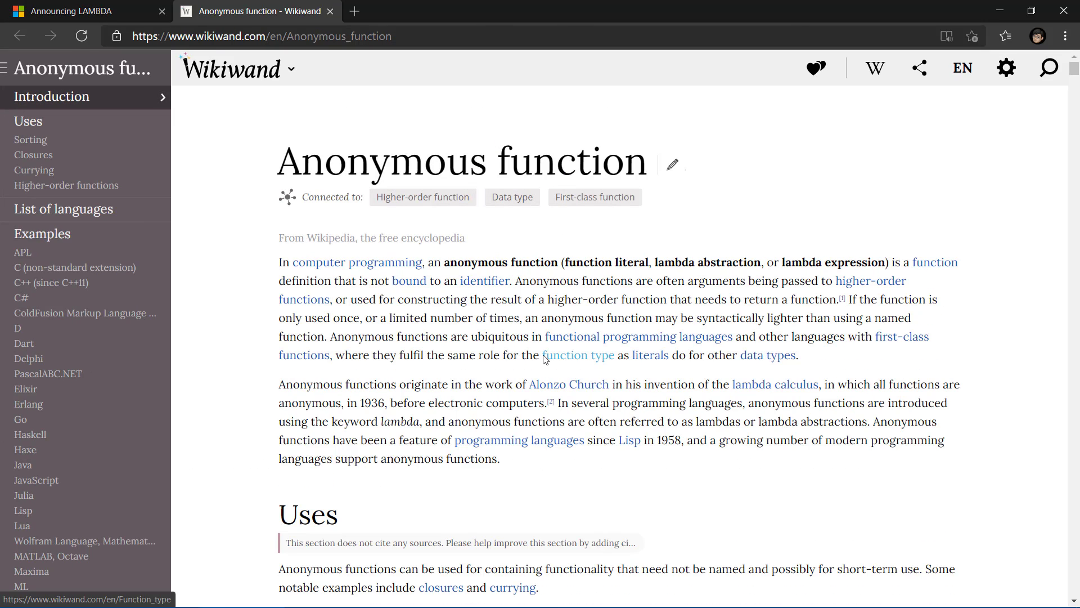
pyautogui.moveTo(545, 359)
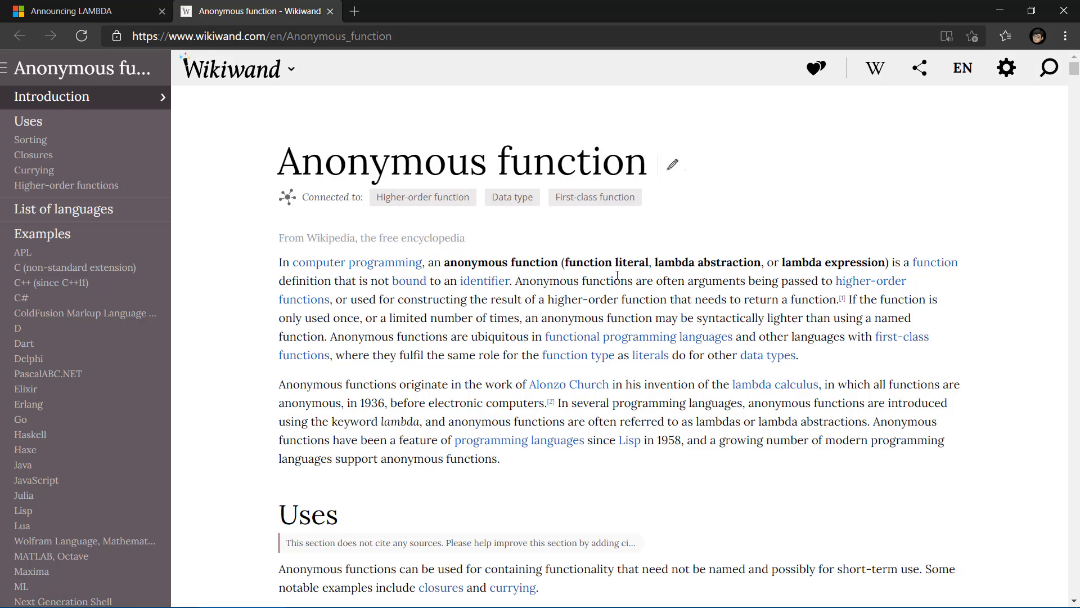
pyautogui.click(126, 8)
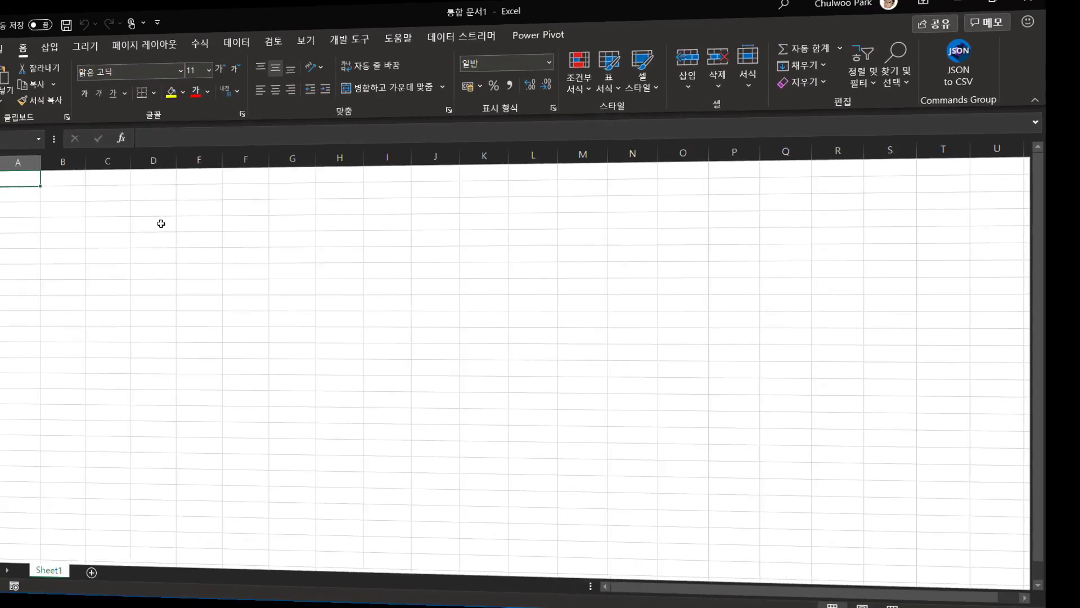
# Begin a LAMBDA formula in cell D4 with x and y as its parameters.
pyautogui.write('=la')
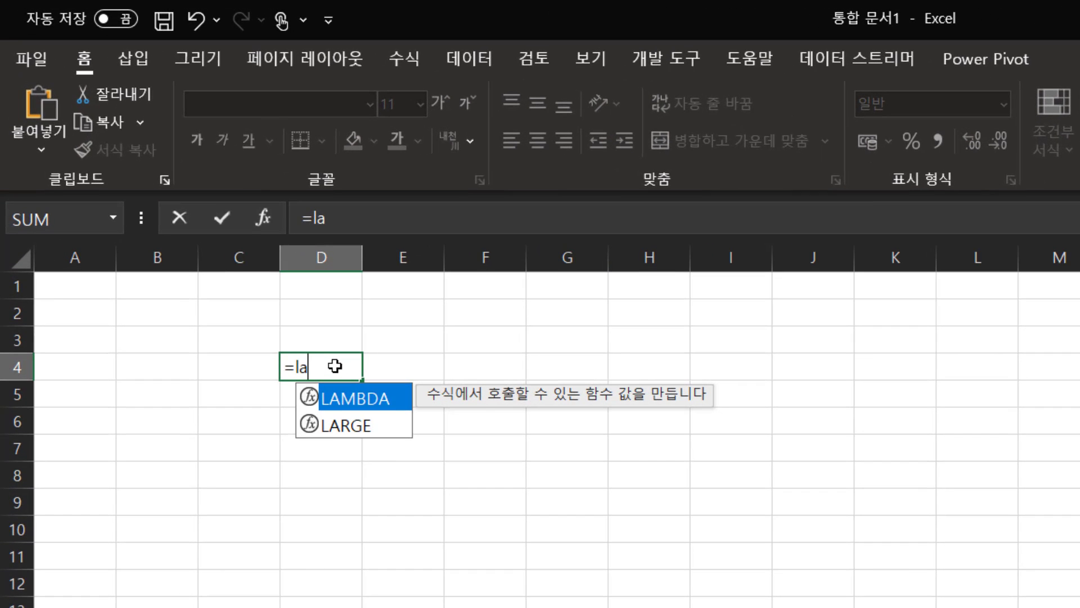
pyautogui.press('Tab')
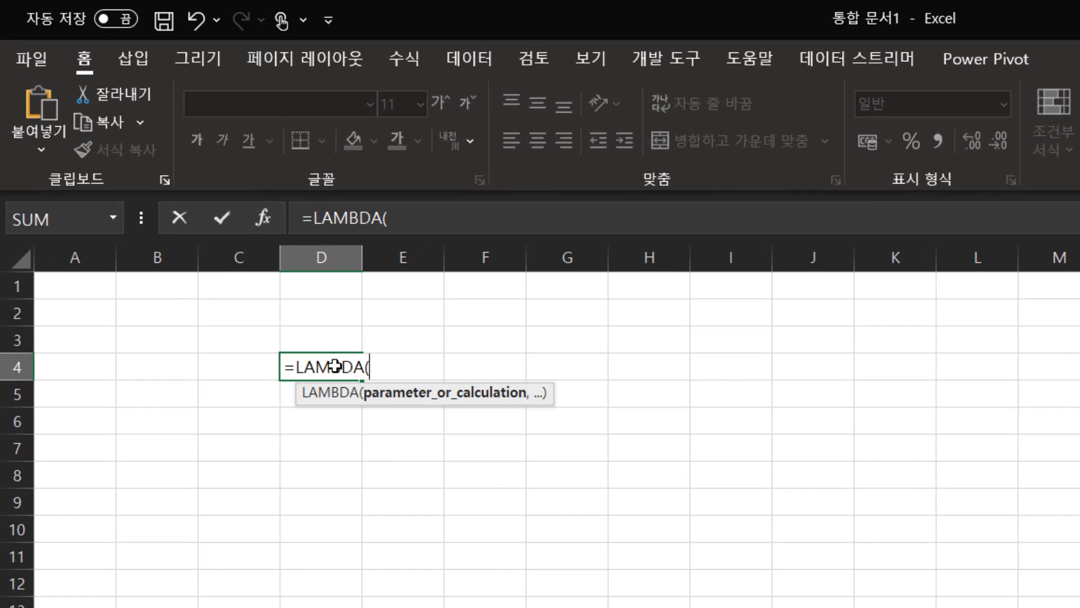
pyautogui.write('x,')
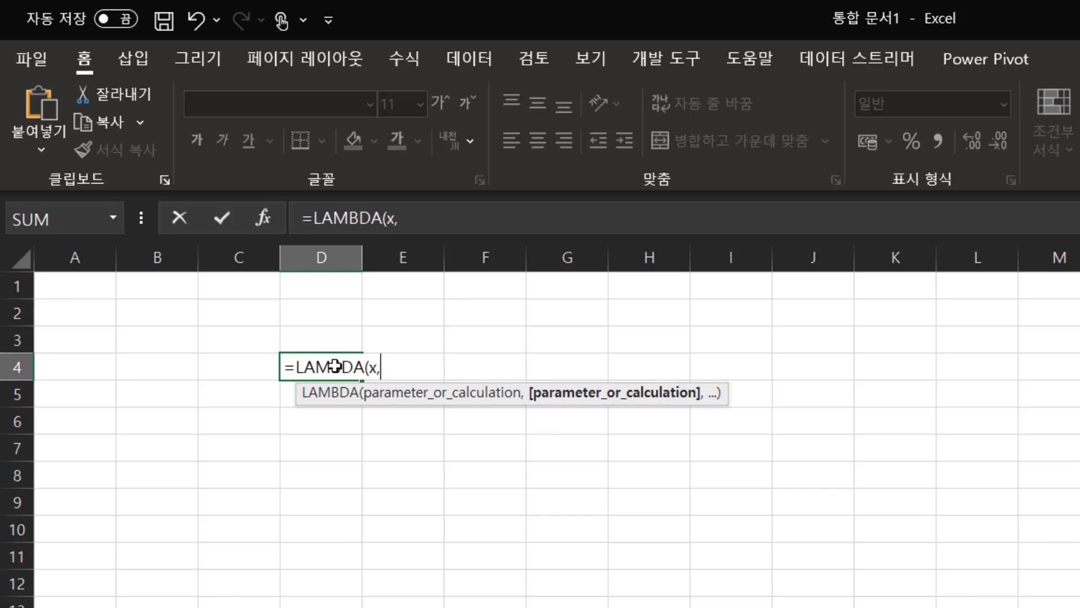
pyautogui.write('y')
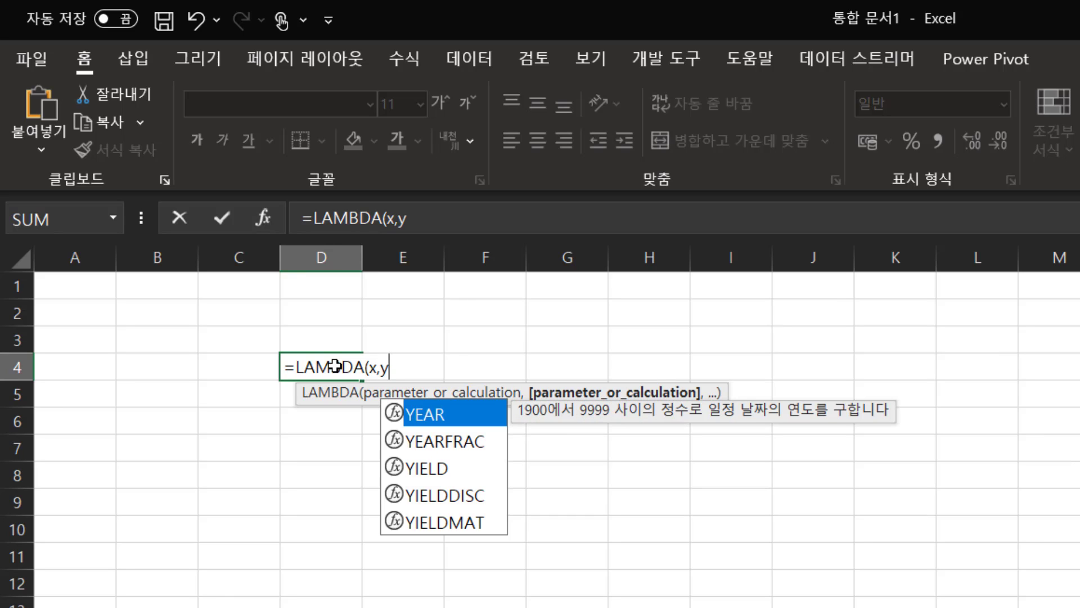
pyautogui.write(',')
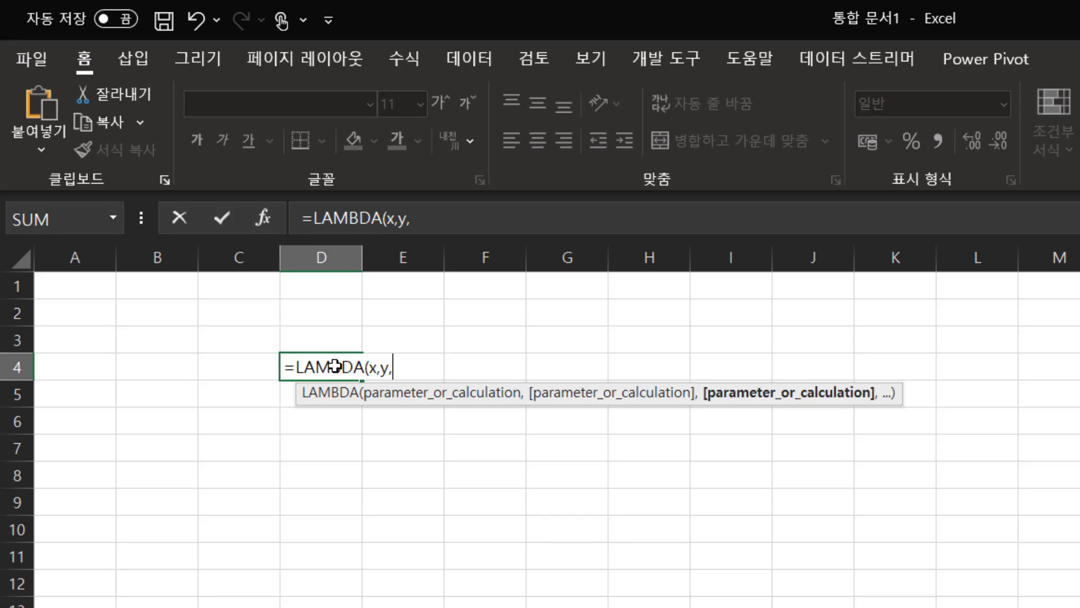
# Replace the parameters x and y in D4's LAMBDA formula with front and last.
pyautogui.press('BackSpace')
pyautogui.press('BackSpace')
pyautogui.press('BackSpace')
pyautogui.press('BackSpace')
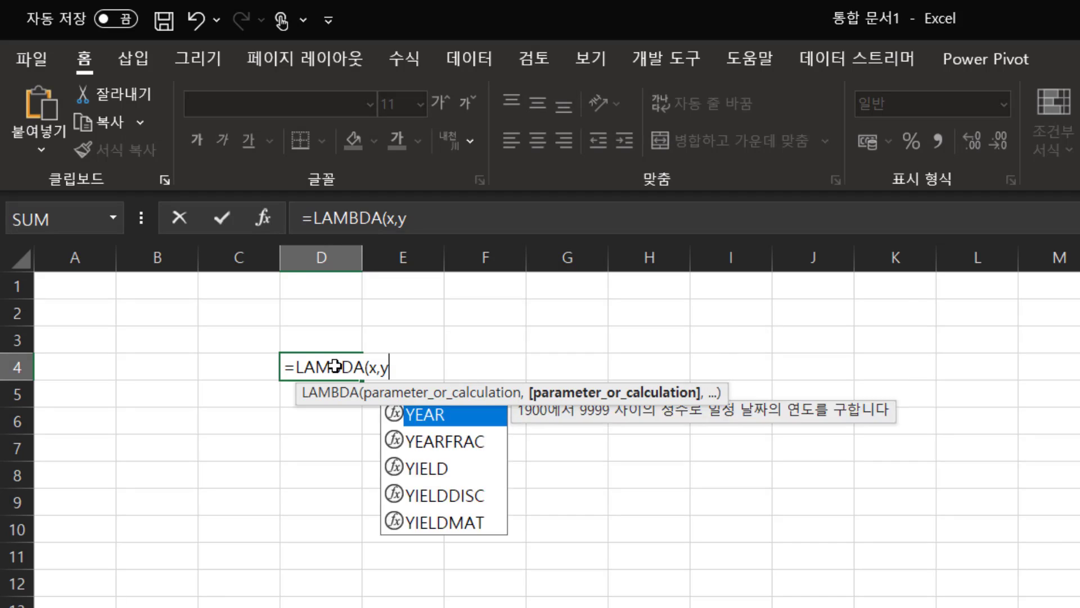
pyautogui.write('front')
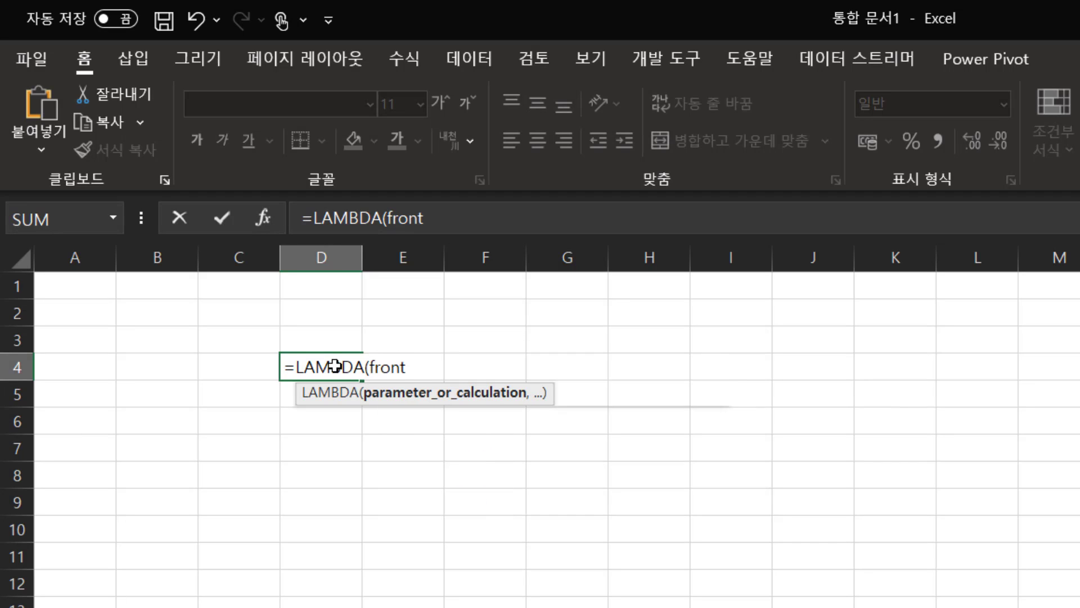
pyautogui.write(',last,')
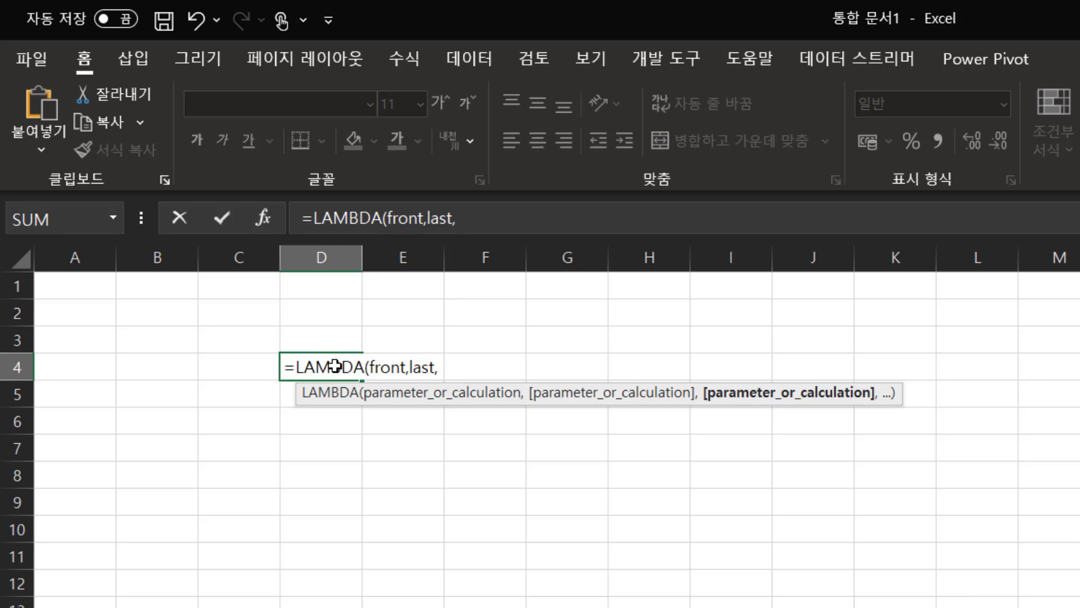
# Add front+last as the calculation of D4's LAMBDA, close the function and enter the formula.
pyautogui.write('front')
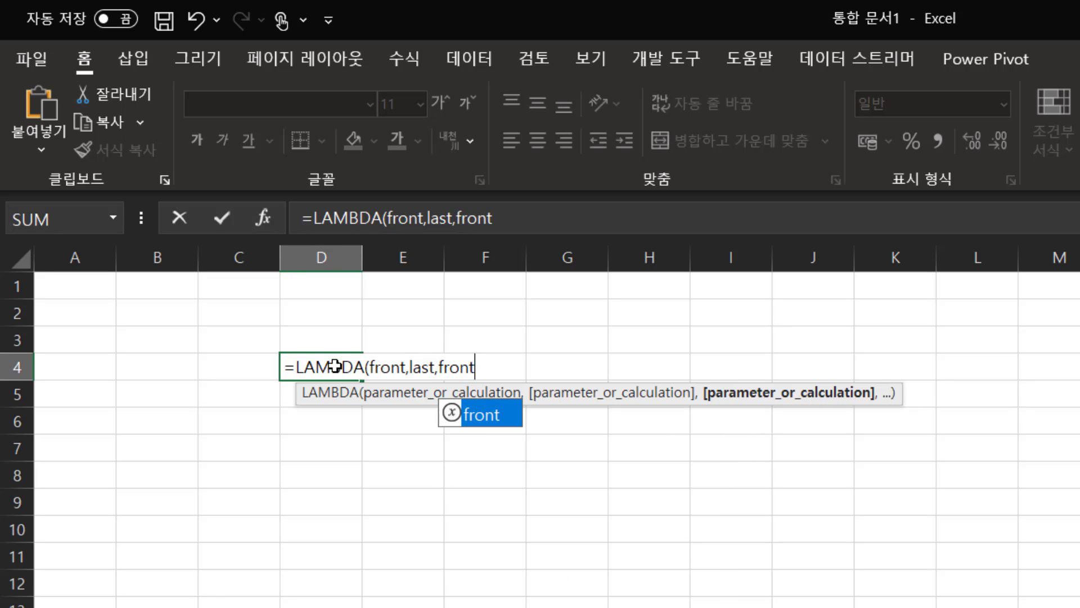
pyautogui.write('+')
pyautogui.write('la')
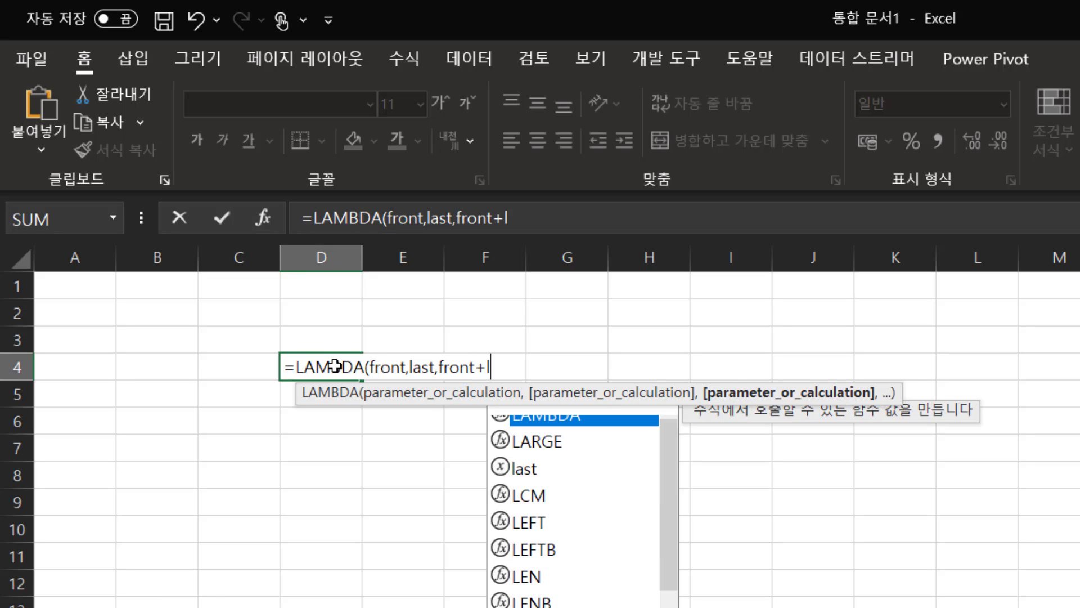
pyautogui.press('Down')
pyautogui.press('Down')
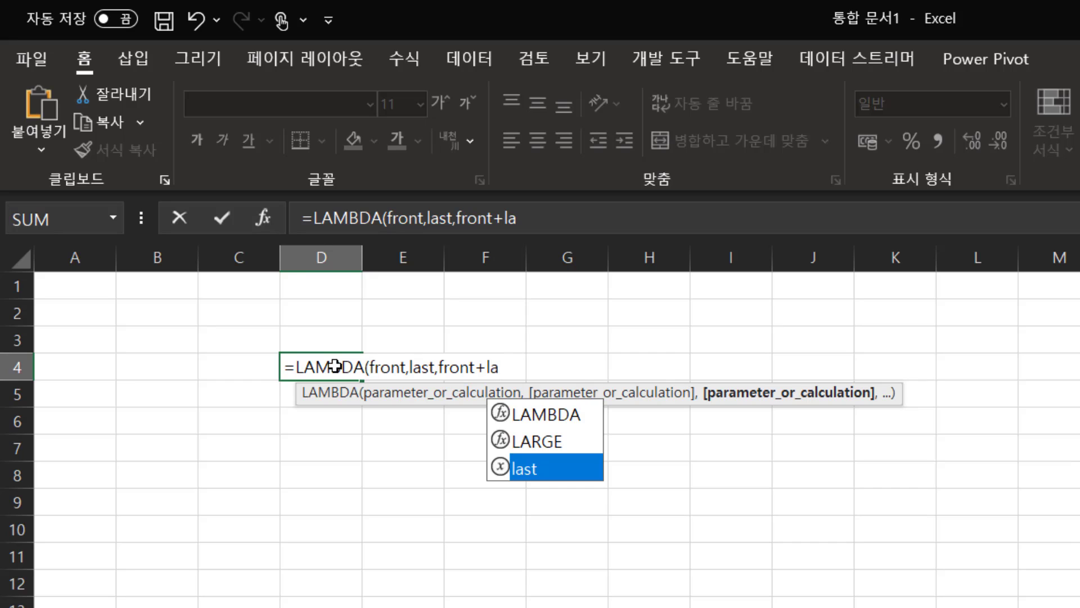
pyautogui.press('Tab')
pyautogui.write(')')
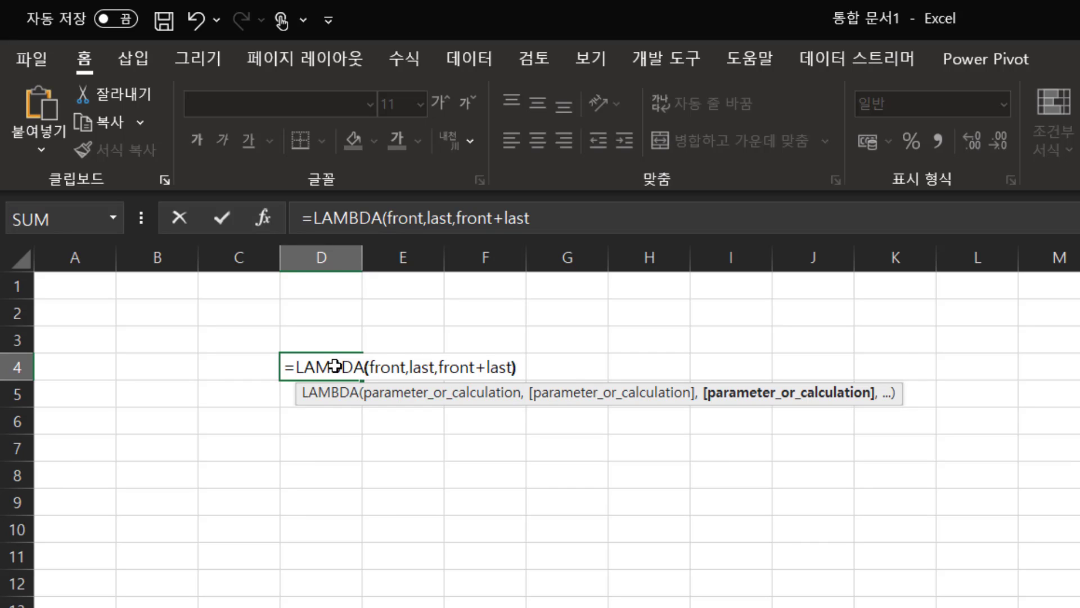
pyautogui.press('Return')
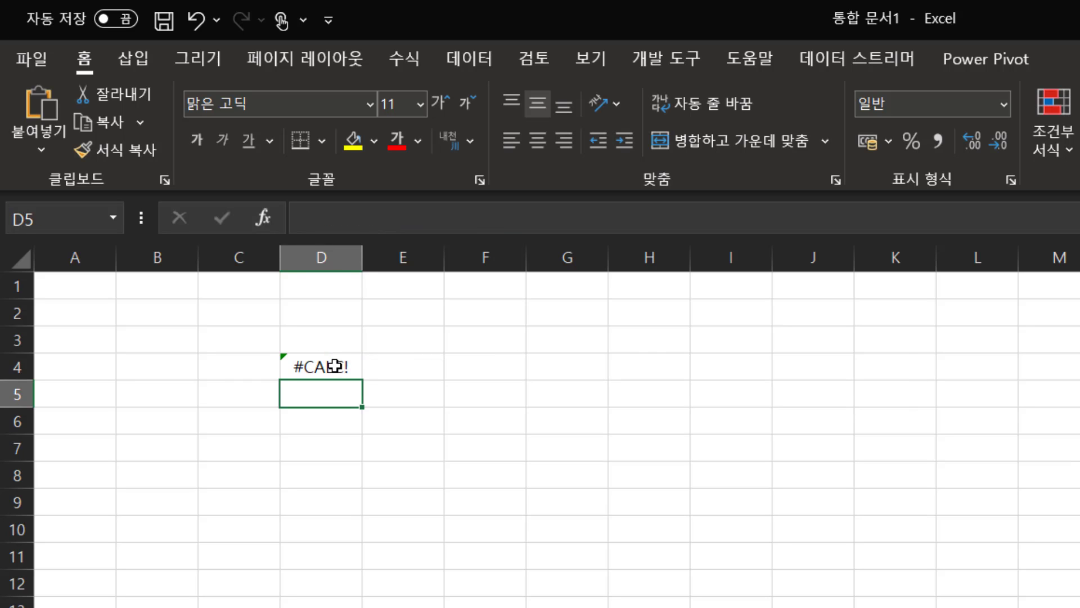
# Append the arguments (1,2) to the LAMBDA formula in D4 and enter it.
pyautogui.press('Up')
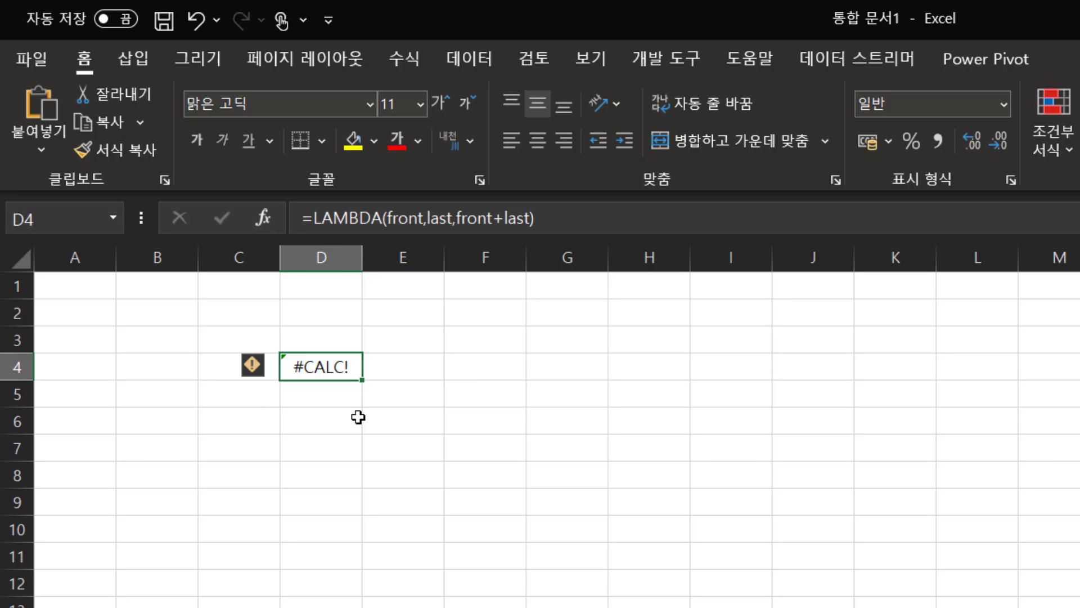
pyautogui.press('F2')
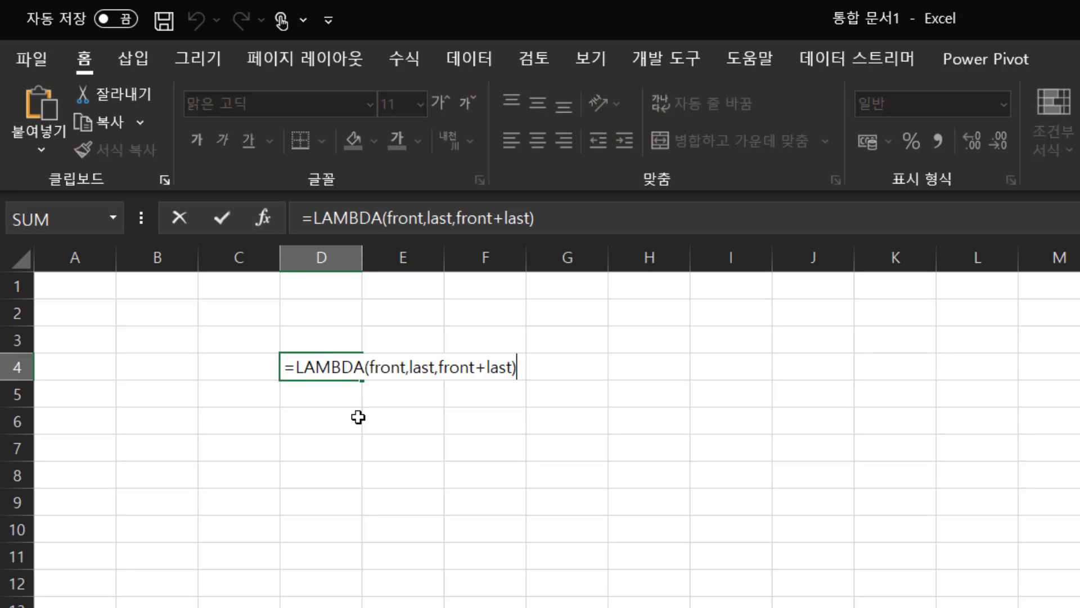
pyautogui.write('(')
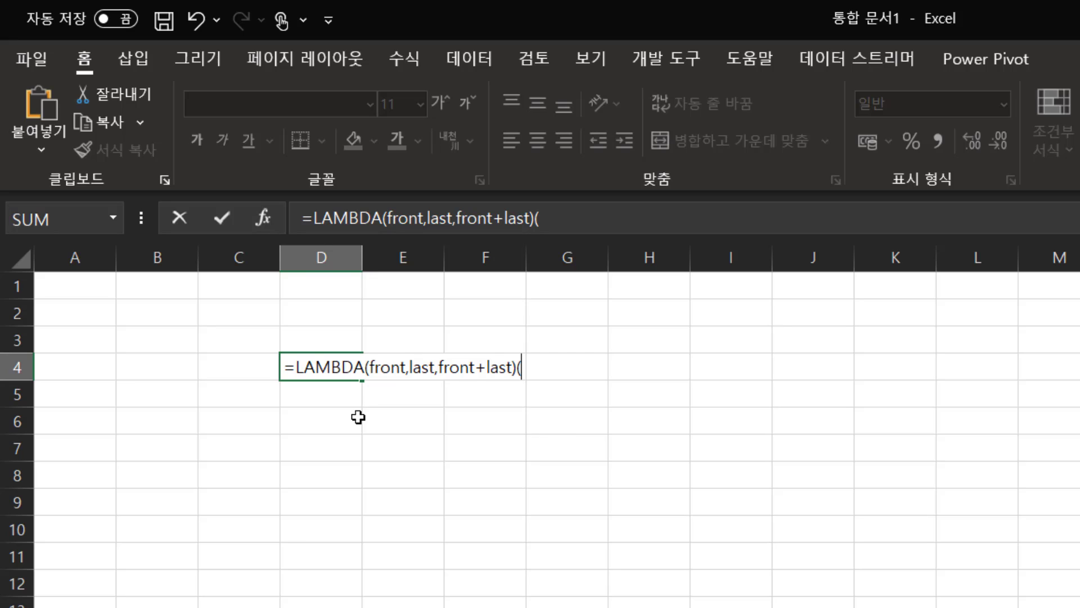
pyautogui.write('1,2)')
pyautogui.press('Return')
pyautogui.press('Up')
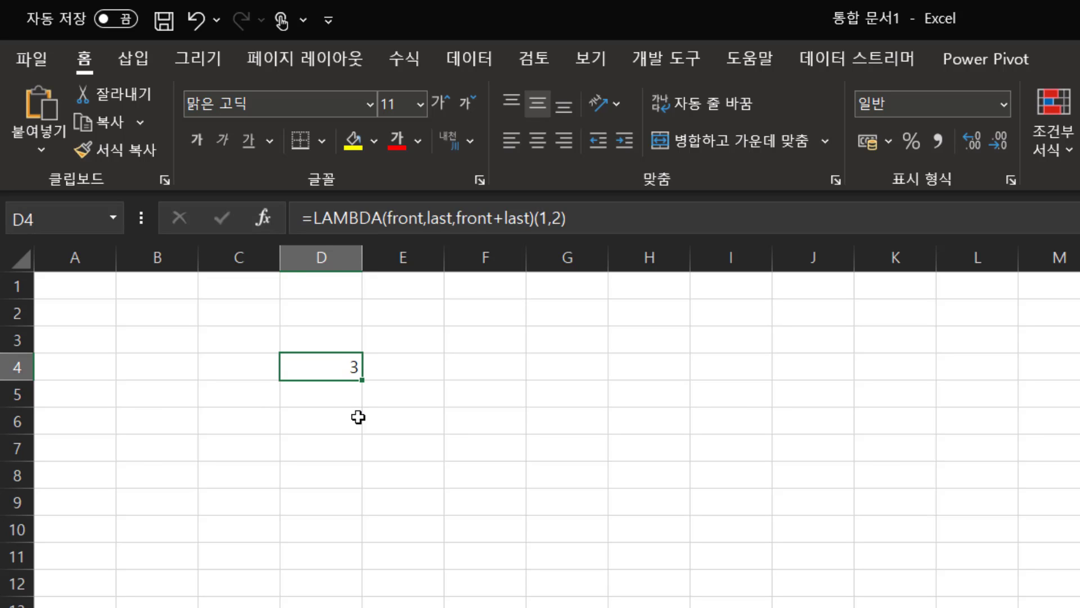
pyautogui.press('F2')
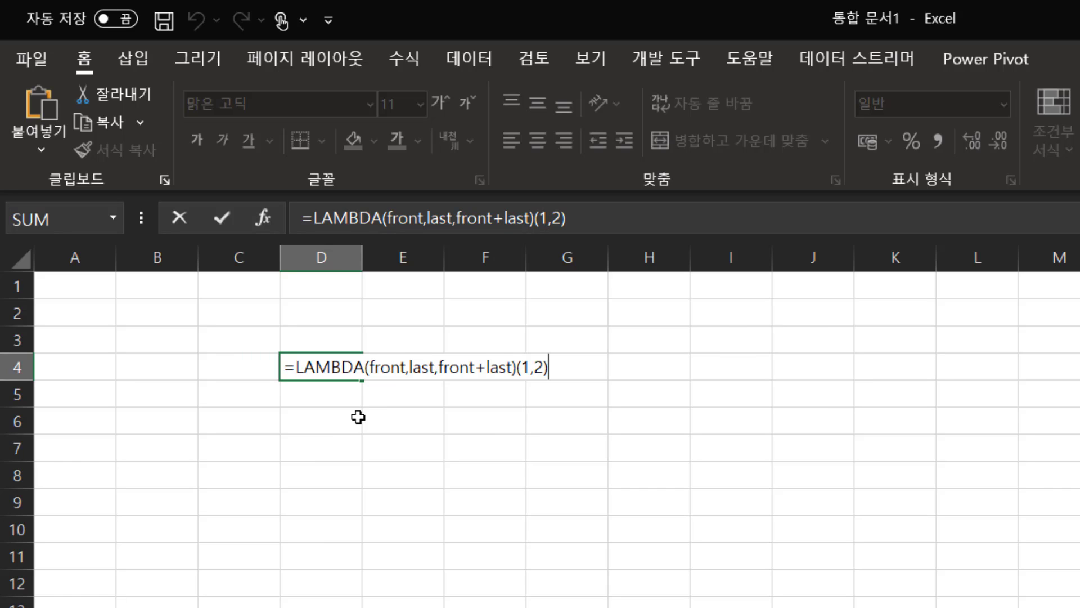
pyautogui.hotkey('ctrl', 'Return')
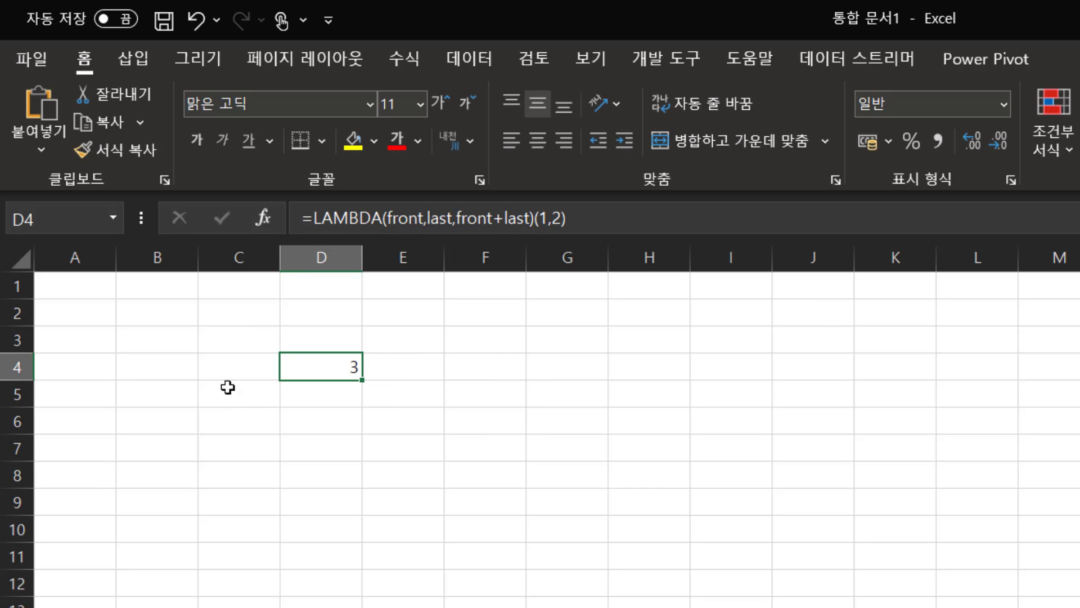
# Enter 1 in cell B4 and 2 in cell C4.
pyautogui.click(167, 368)
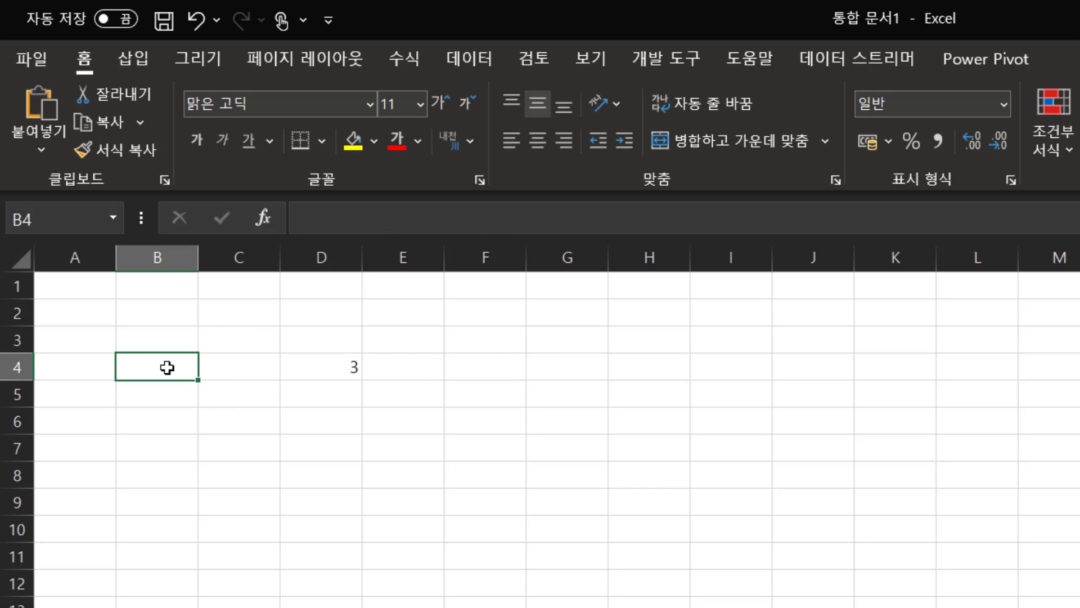
pyautogui.write('1')
pyautogui.press('Tab')
pyautogui.write('2')
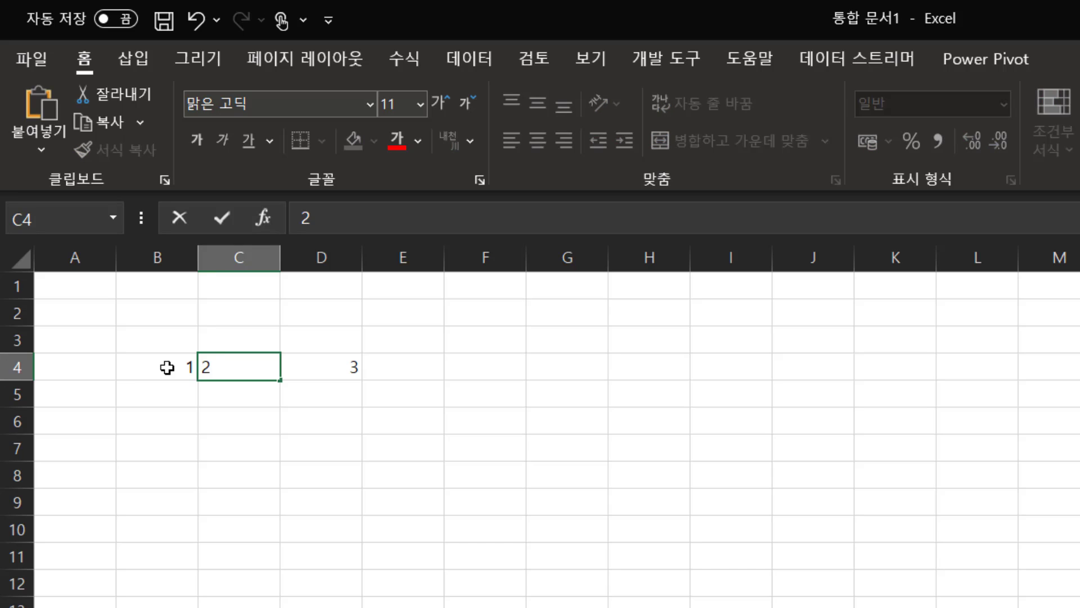
pyautogui.press('Tab')
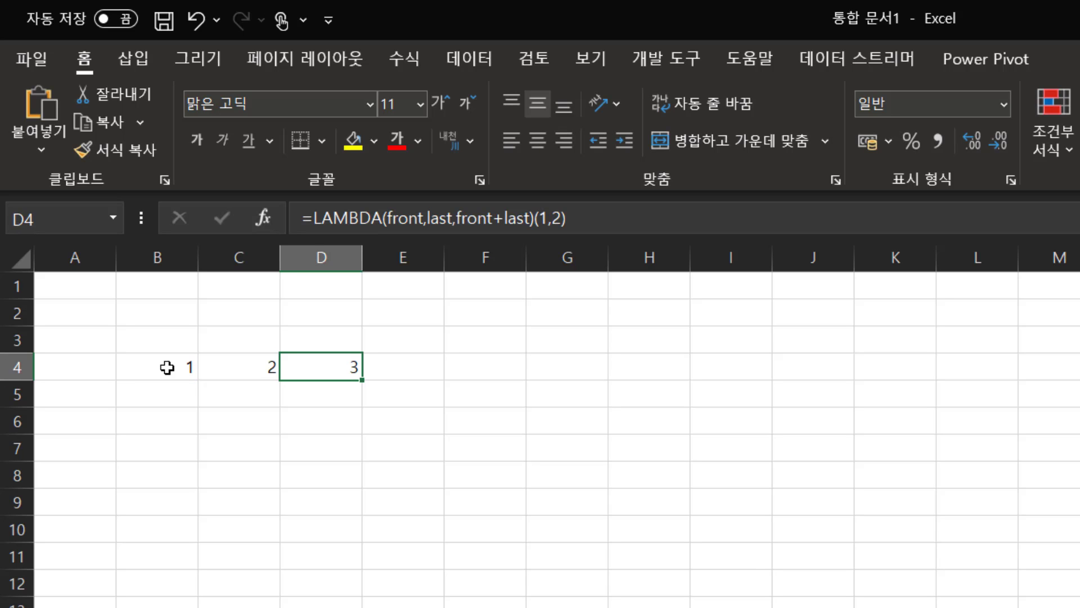
# Replace the constant arguments 1 and 2 in D4's LAMBDA formula with references to B4 and C4.
pyautogui.press('F2')
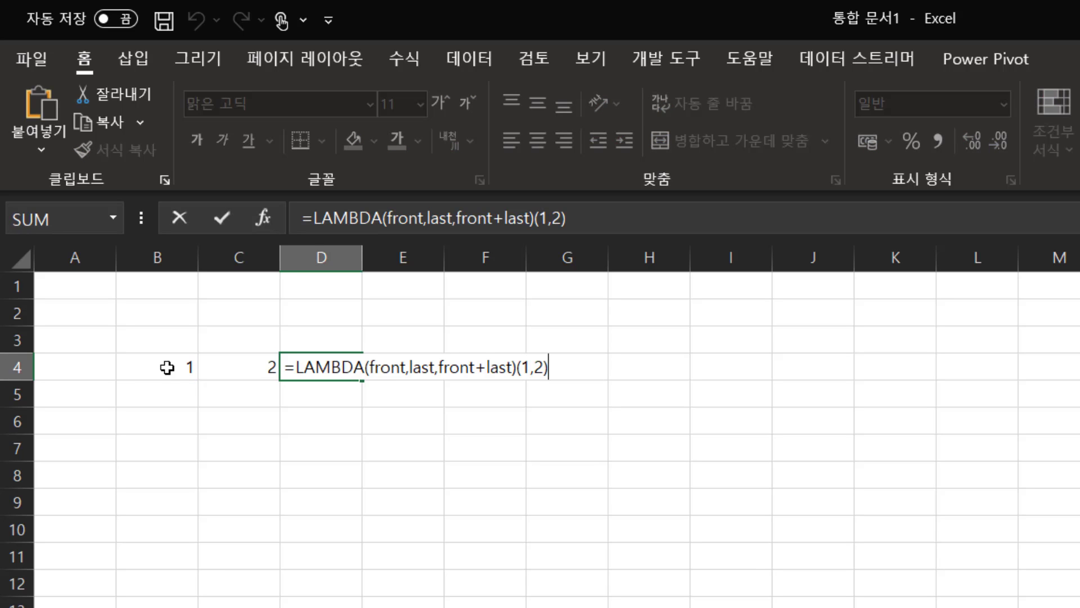
pyautogui.click(527, 363)
pyautogui.doubleClick(527, 363)
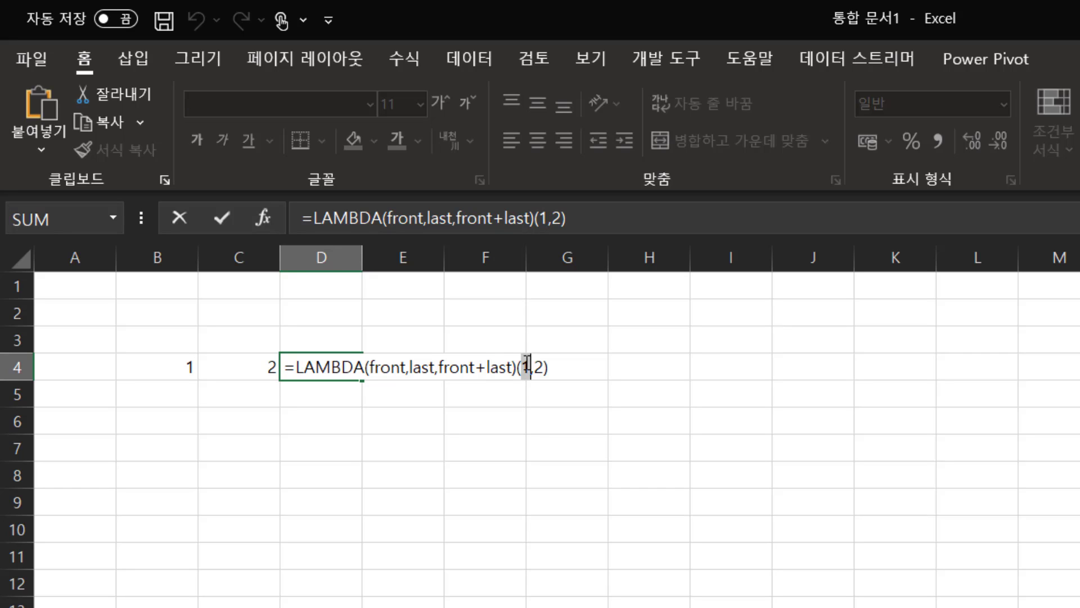
pyautogui.press('BackSpace')
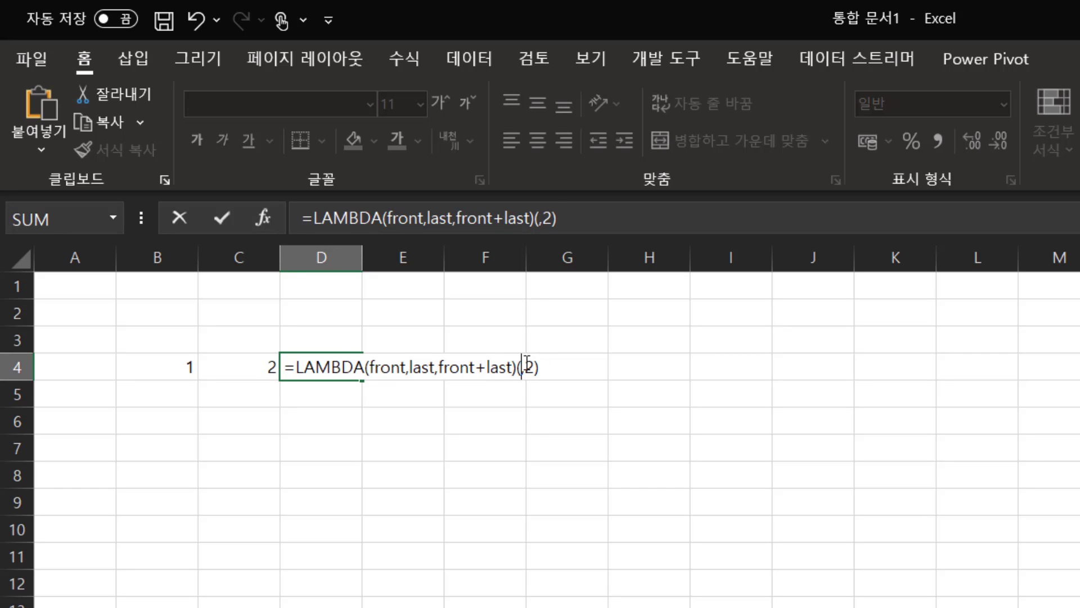
pyautogui.press('Delete')
pyautogui.press('Delete')
pyautogui.click(170, 367)
pyautogui.write(',')
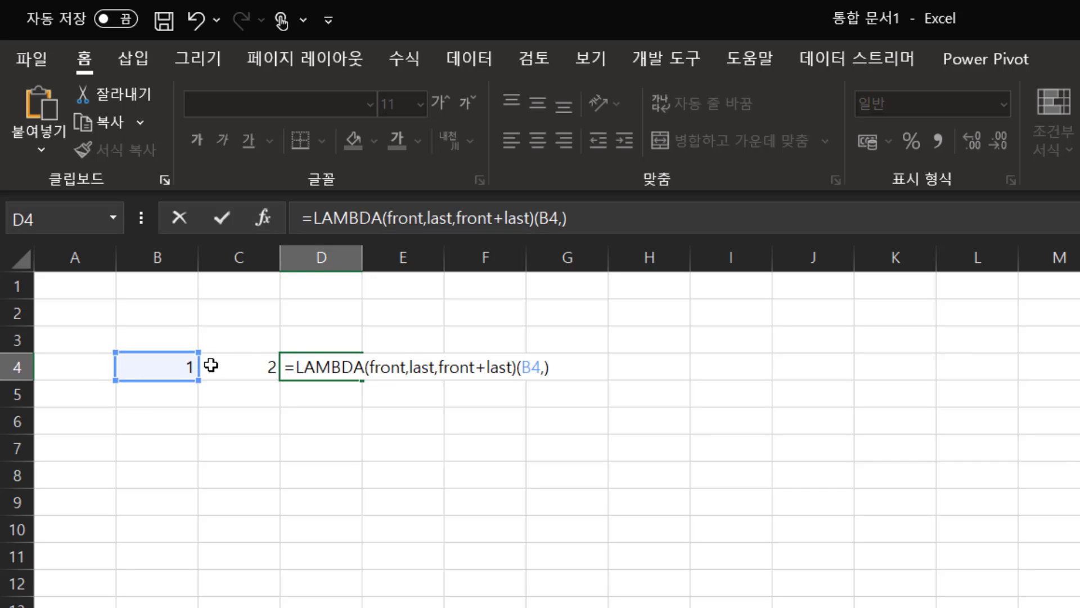
pyautogui.click(250, 367)
pyautogui.press('Return')
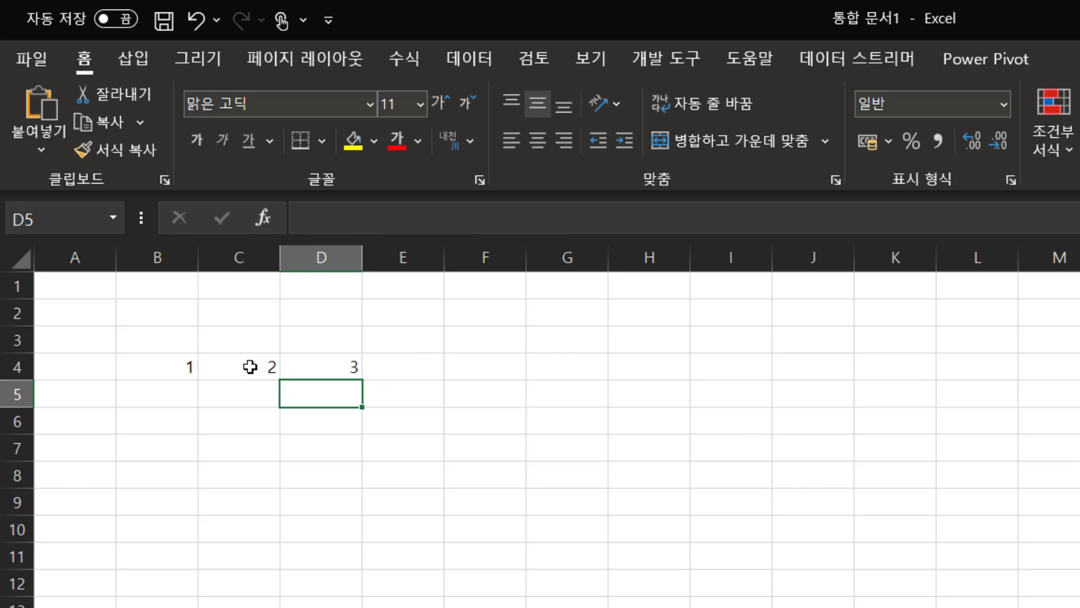
# Examine the LAMBDA formula in D4 and the cells it references as arguments.
pyautogui.press('Up')
pyautogui.press('Left')
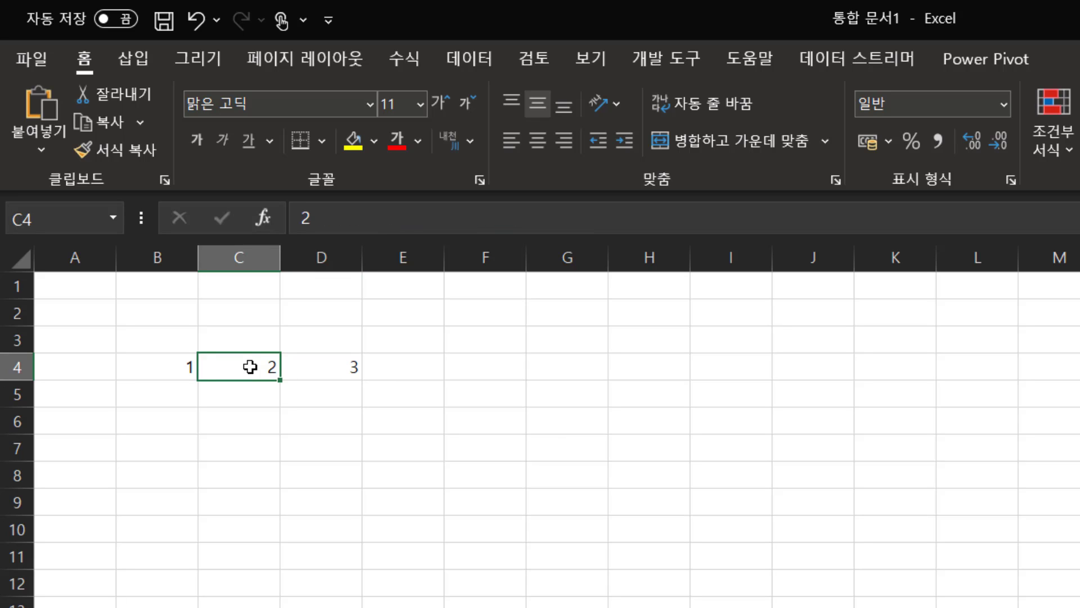
pyautogui.press('Right')
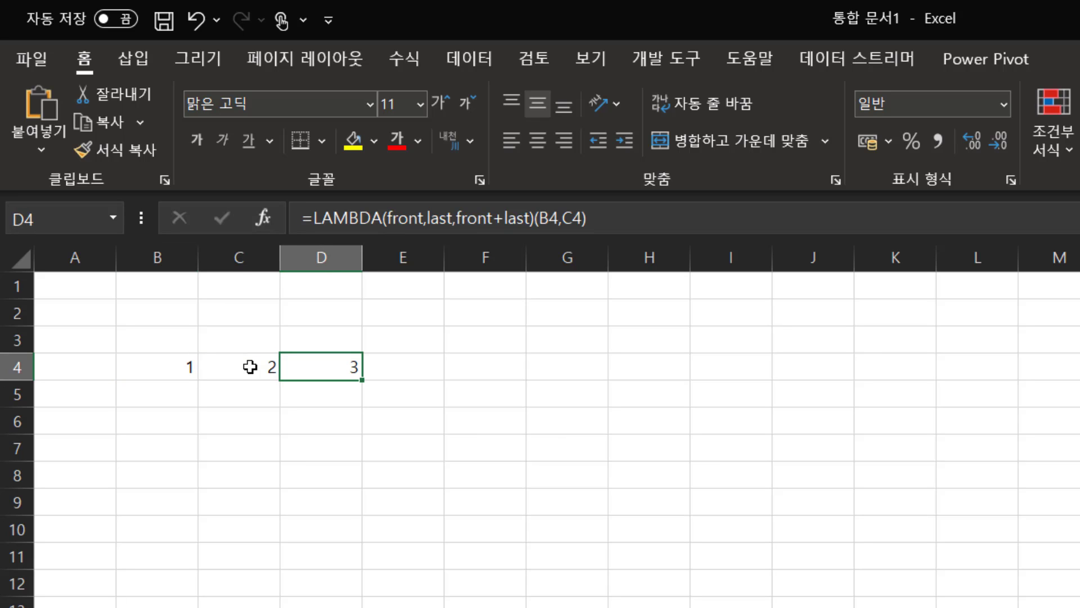
pyautogui.press('F2')
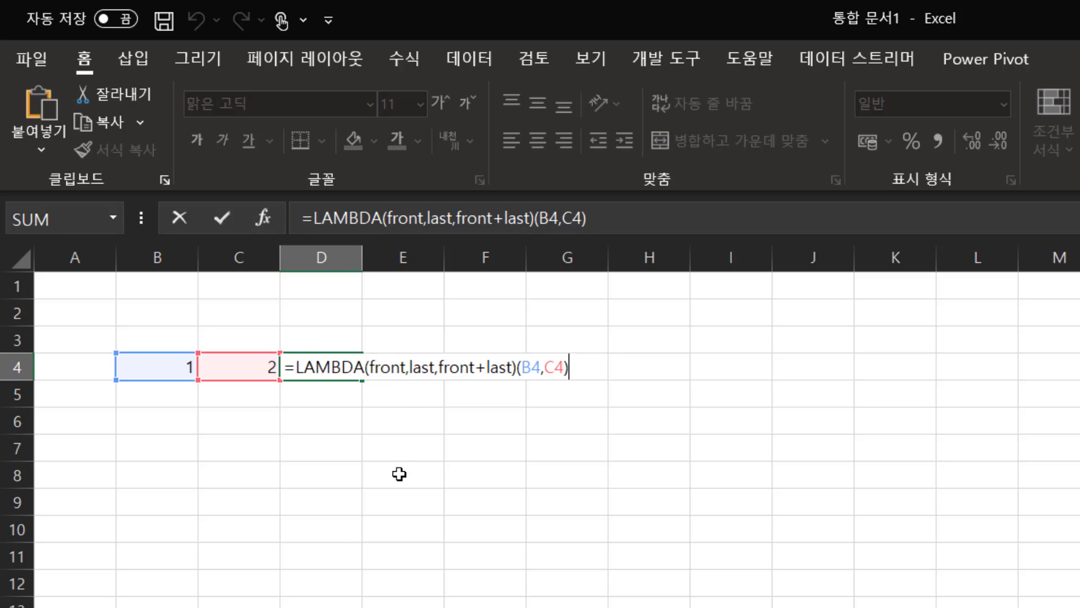
pyautogui.press('Escape')
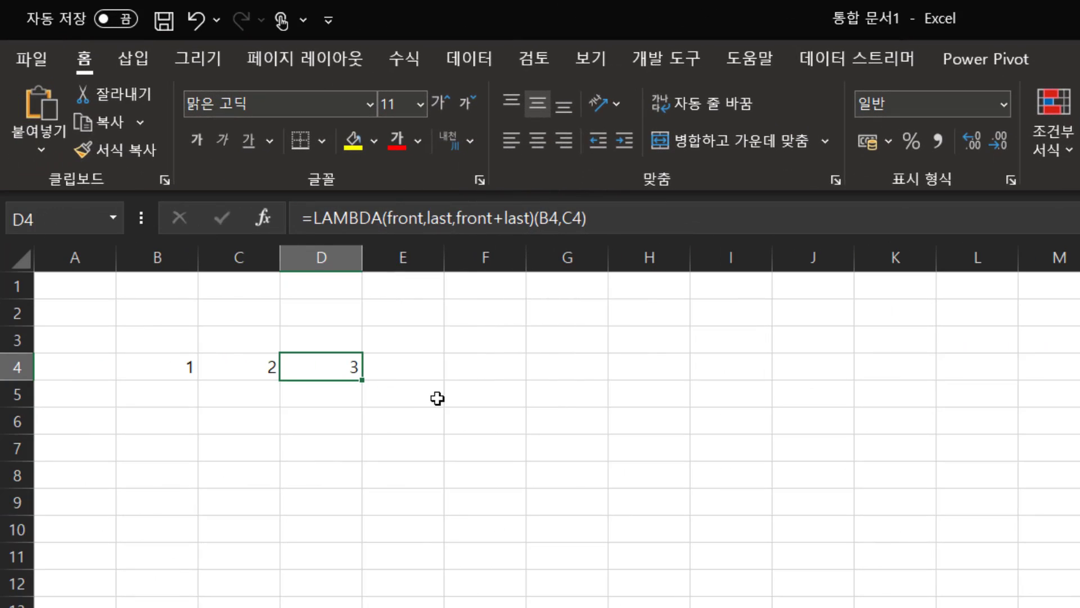
pyautogui.click(424, 369)
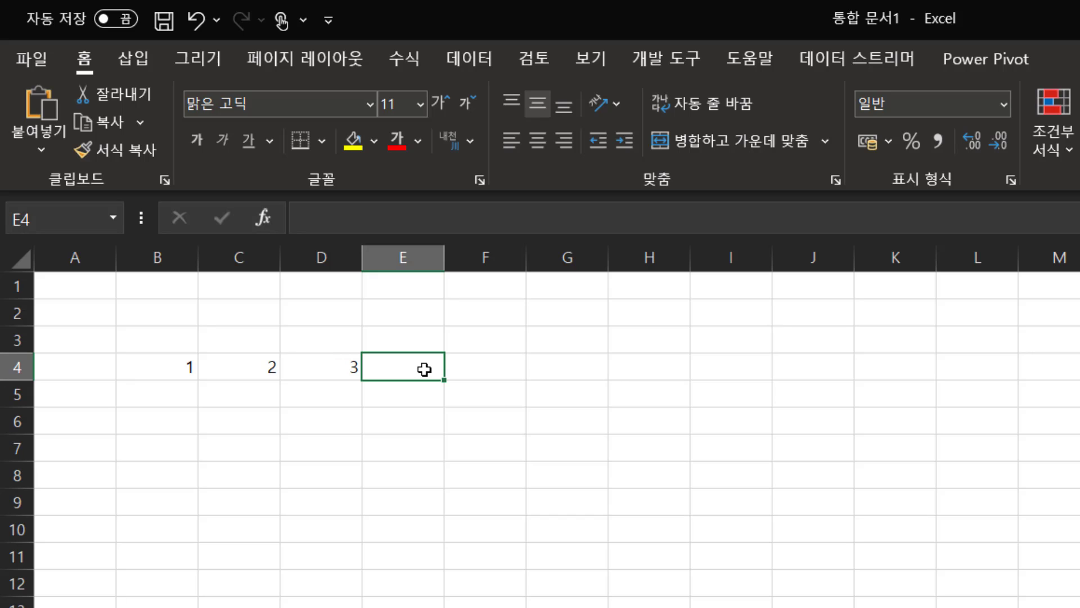
# Copy only the =LAMBDA(front,last,front+last) part of D4's formula, leaving out the (B4,C4) arguments.
pyautogui.click(331, 369)
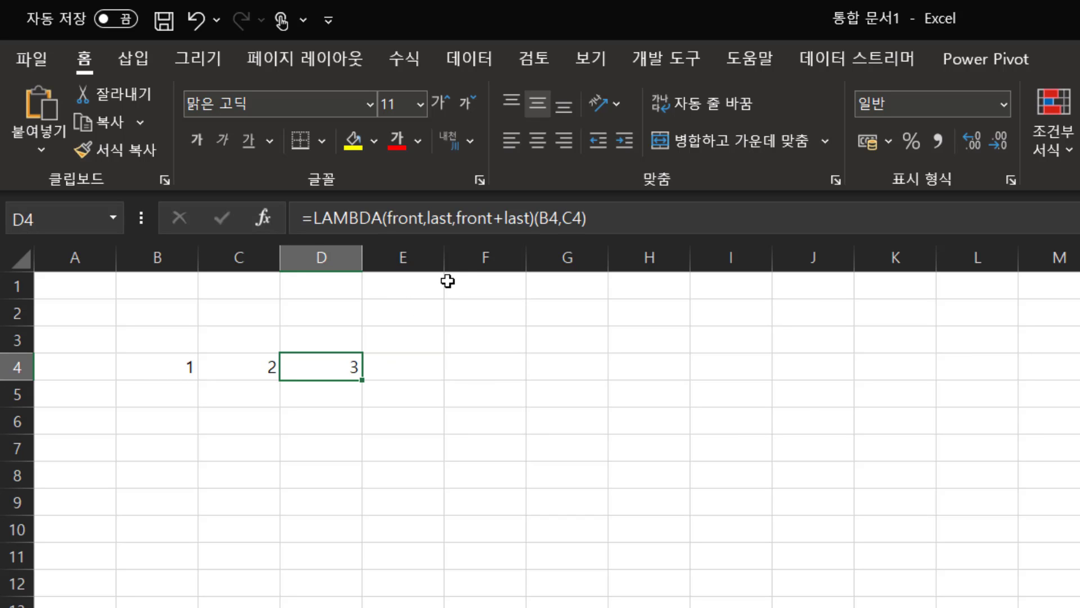
pyautogui.click(539, 218)
pyautogui.press('Left')
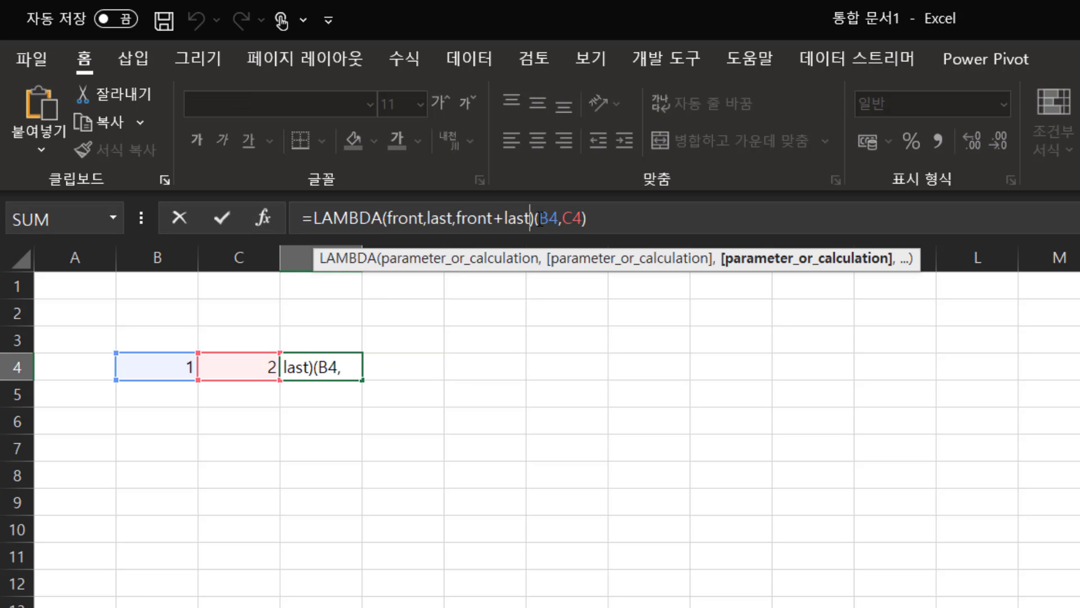
pyautogui.press('Right')
pyautogui.press('Right')
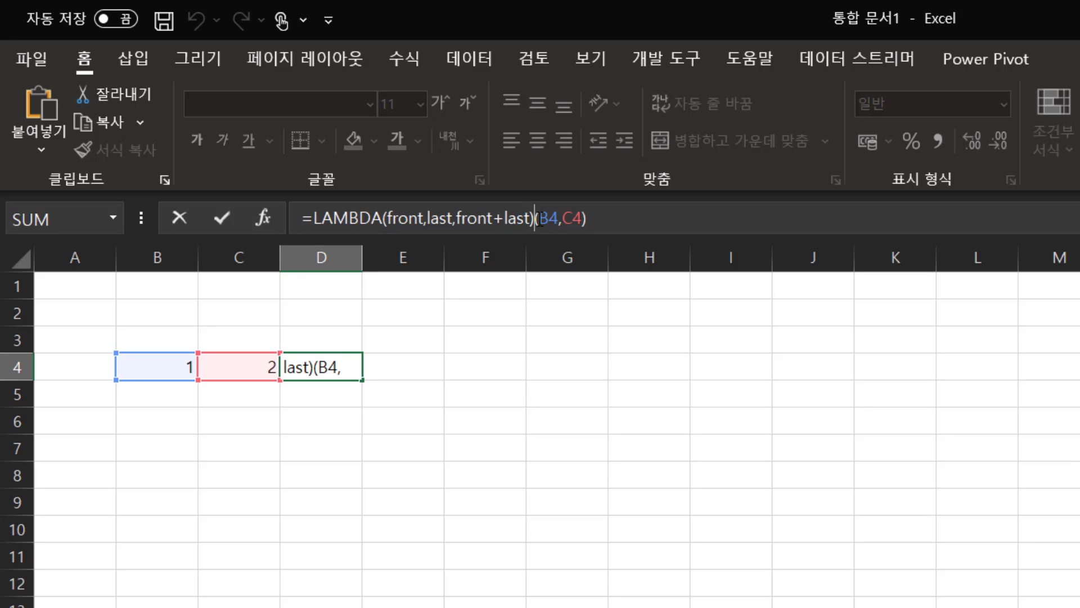
pyautogui.hotkey('shift', 'Left')
pyautogui.hotkey('shift', 'Left')
pyautogui.hotkey('shift', 'Left')
pyautogui.hotkey('shift', 'Left')
pyautogui.hotkey('shift', 'Left')
pyautogui.hotkey('shift', 'Left')
pyautogui.hotkey('shift', 'Left')
pyautogui.hotkey('shift', 'Left')
pyautogui.hotkey('shift', 'Left')
pyautogui.hotkey('shift', 'Left')
pyautogui.hotkey('shift', 'Left')
pyautogui.hotkey('shift', 'Left')
pyautogui.hotkey('shift', 'Left')
pyautogui.hotkey('shift', 'Left')
pyautogui.hotkey('shift', 'Left')
pyautogui.hotkey('shift', 'Left')
pyautogui.hotkey('shift', 'Left')
pyautogui.hotkey('shift', 'Left')
pyautogui.hotkey('shift', 'Left')
pyautogui.hotkey('shift', 'Left')
pyautogui.hotkey('ctrl', 'c')
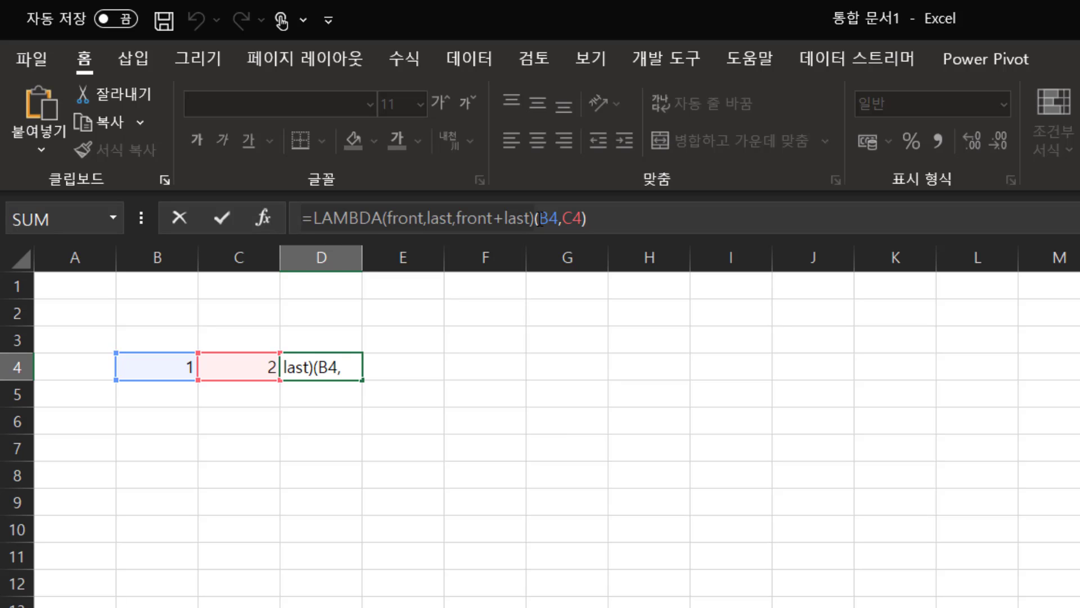
pyautogui.hotkey('ctrl', 'Return')
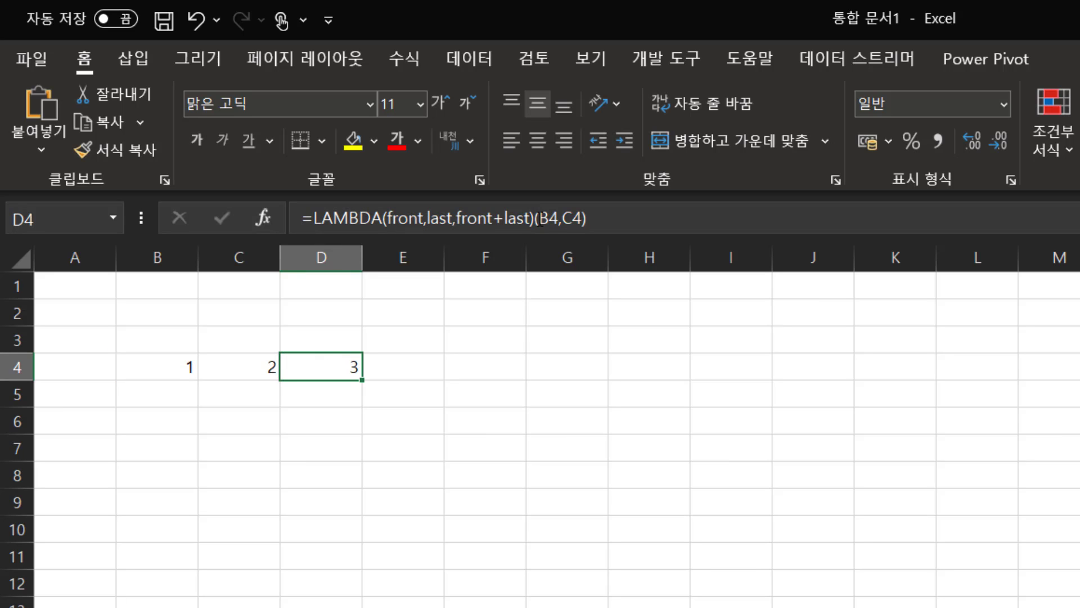
# Define the workbook-scoped name myLambda, referring to the copied =LAMBDA(front,last,front+last).
pyautogui.click(441, 374)
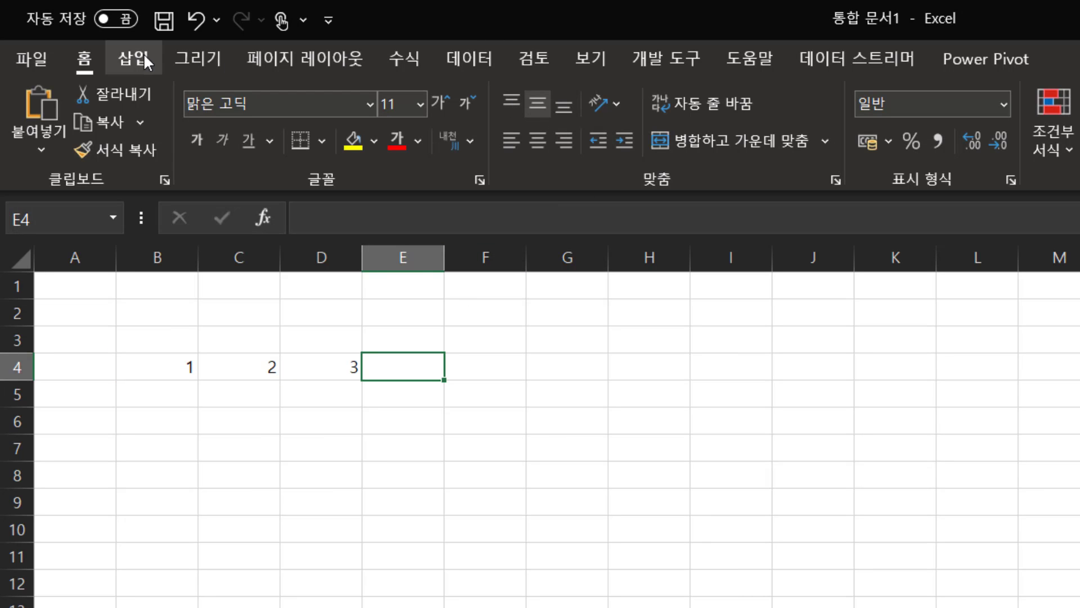
pyautogui.click(411, 51)
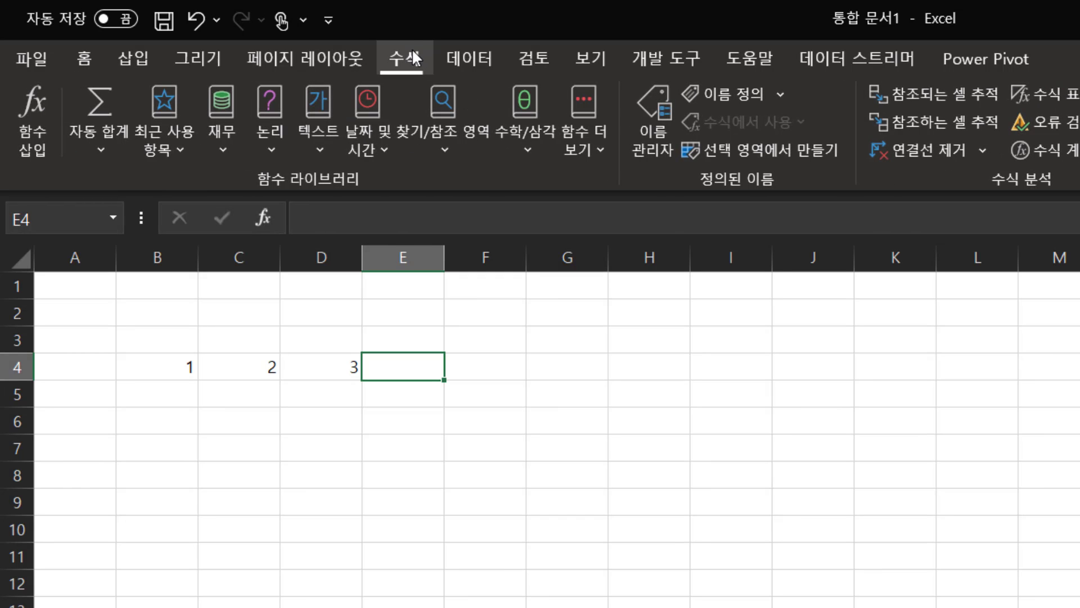
pyautogui.click(757, 100)
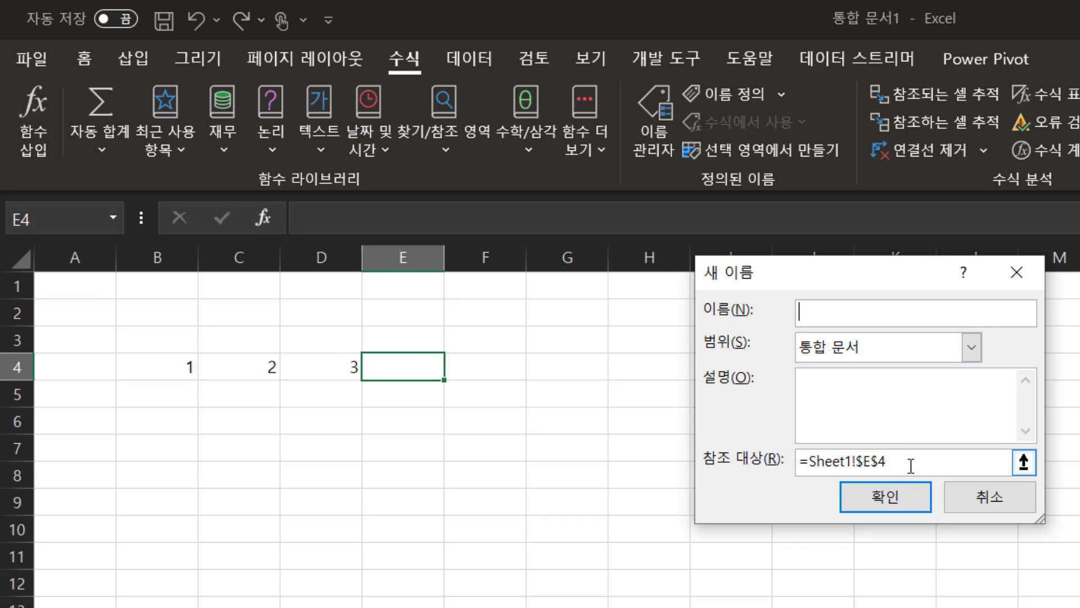
pyautogui.moveTo(909, 463); pyautogui.dragTo(769, 458)
pyautogui.hotkey('ctrl', 'v')
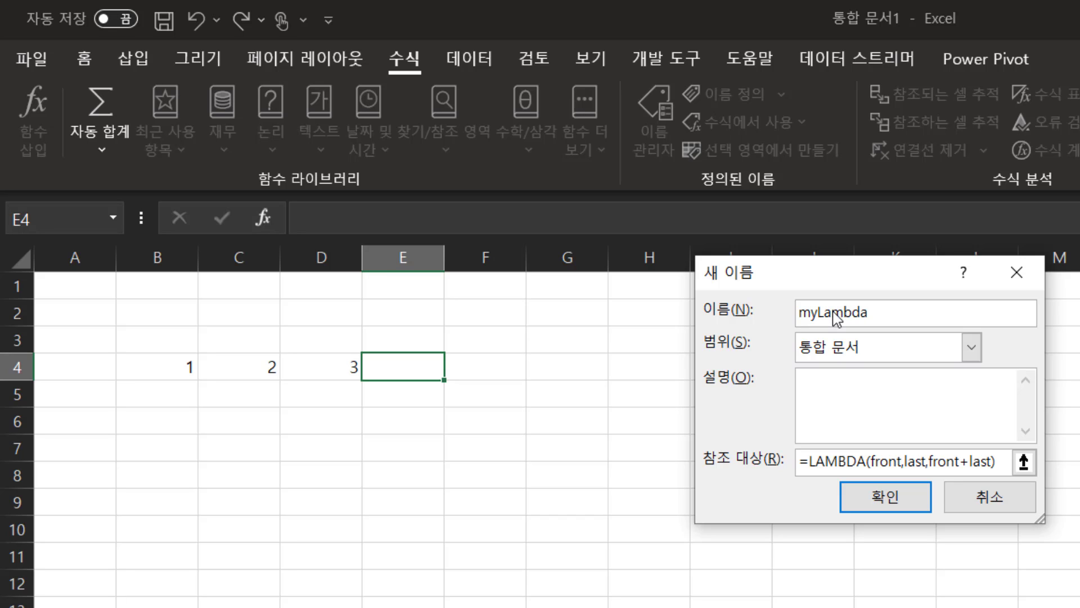
pyautogui.click(899, 497)
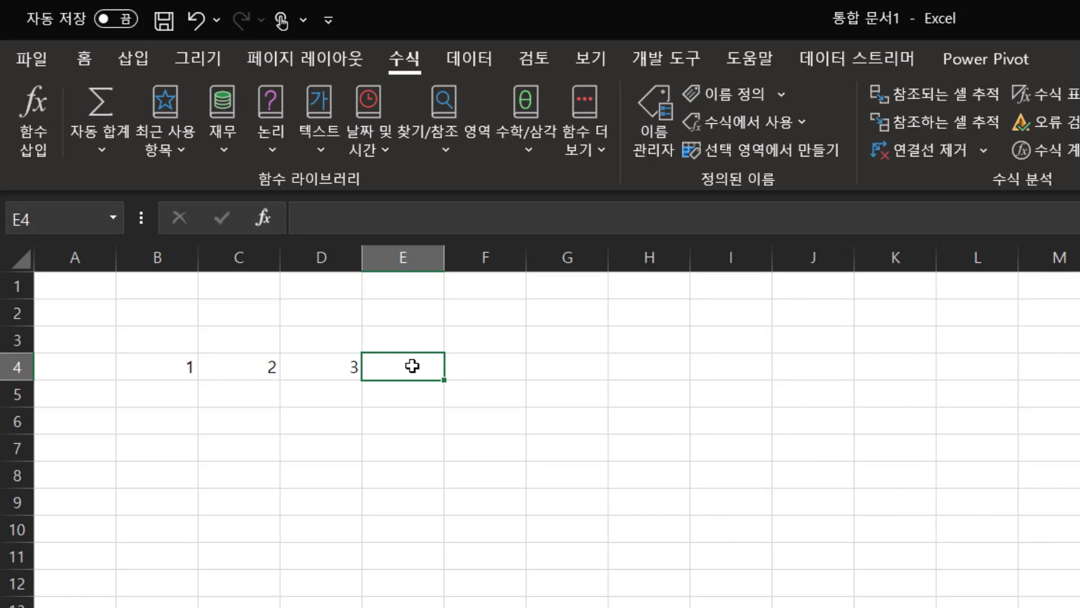
# Enter the formula =myLambda(B4,C4) in cell E4.
pyautogui.write('=m')
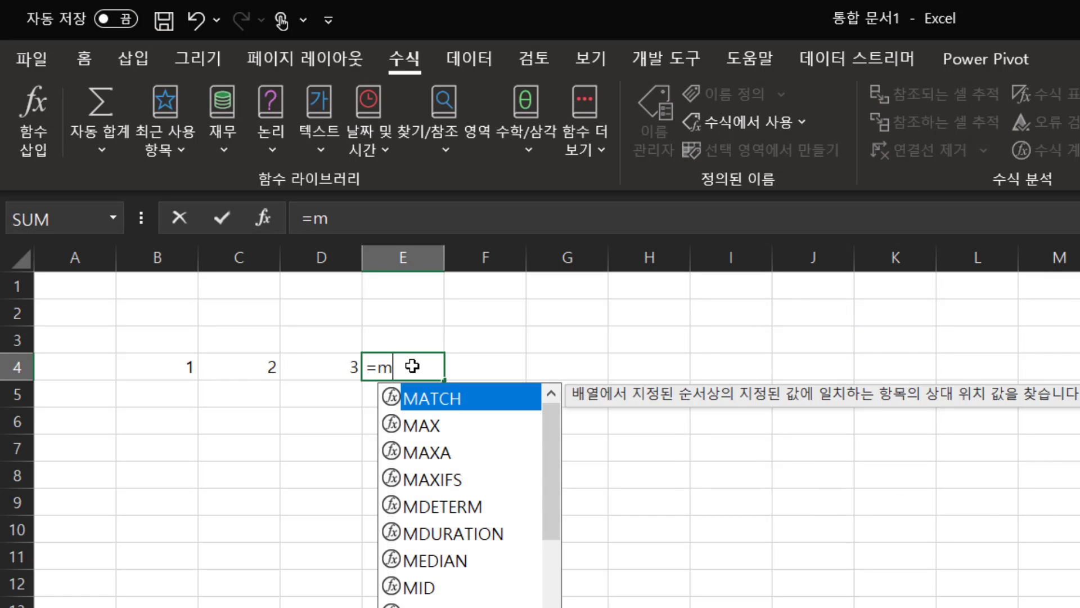
pyautogui.write('y')
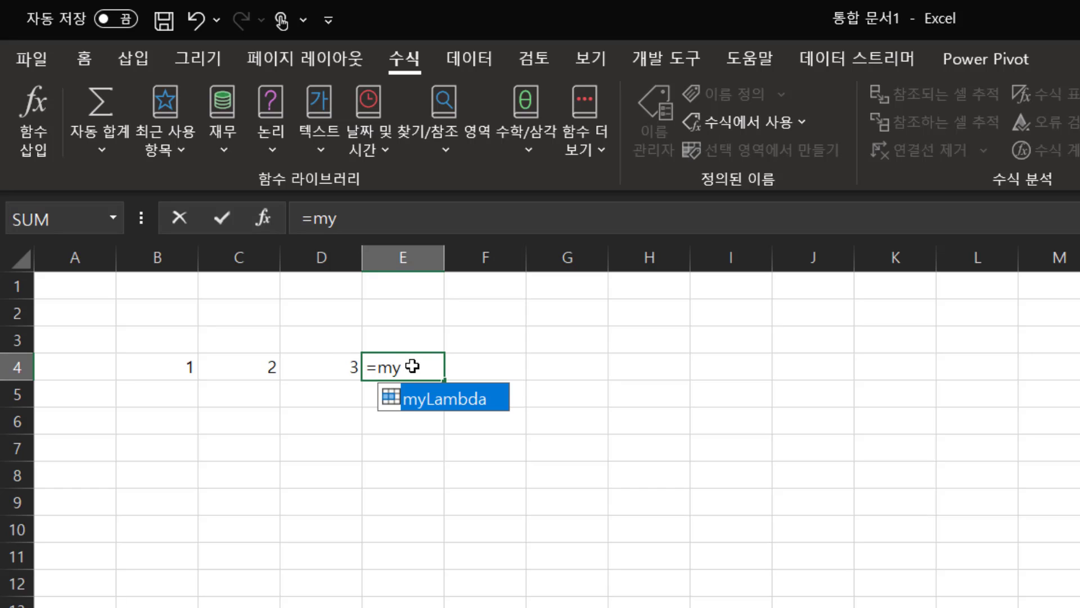
pyautogui.press('Tab')
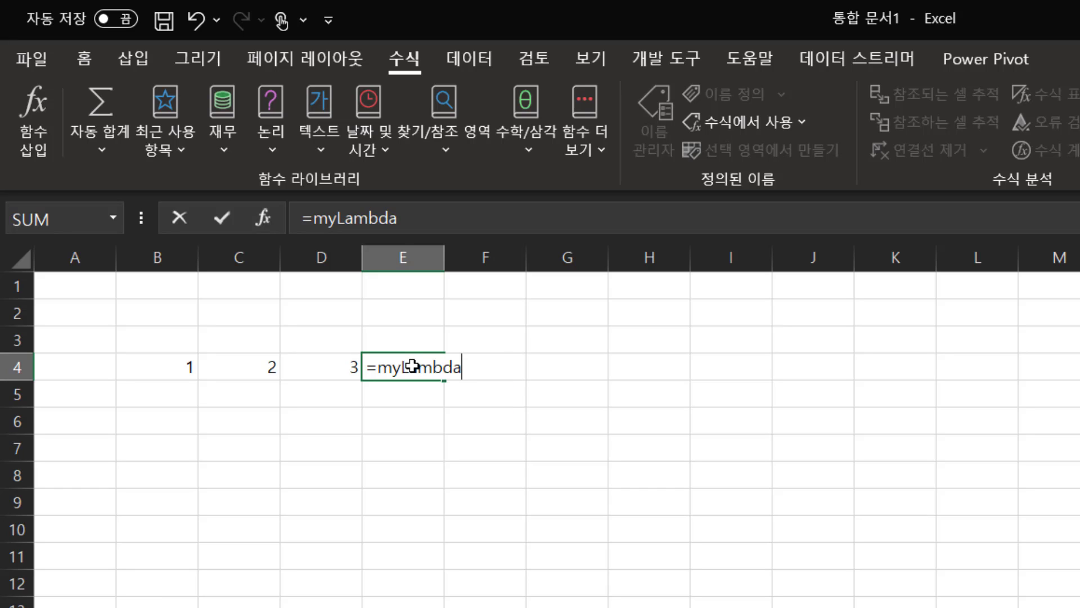
pyautogui.click(154, 363)
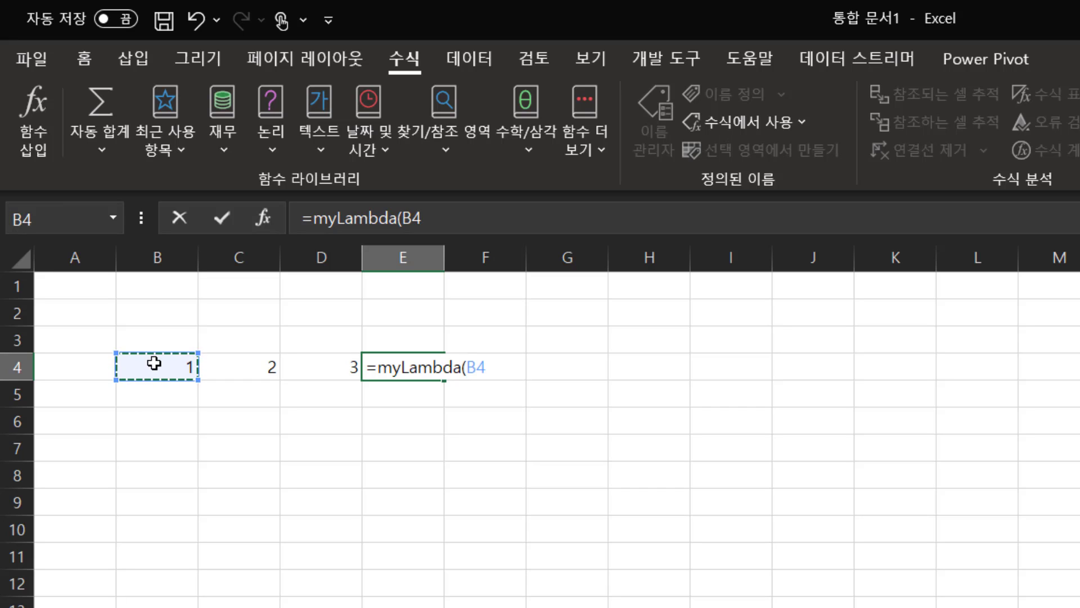
pyautogui.write(',')
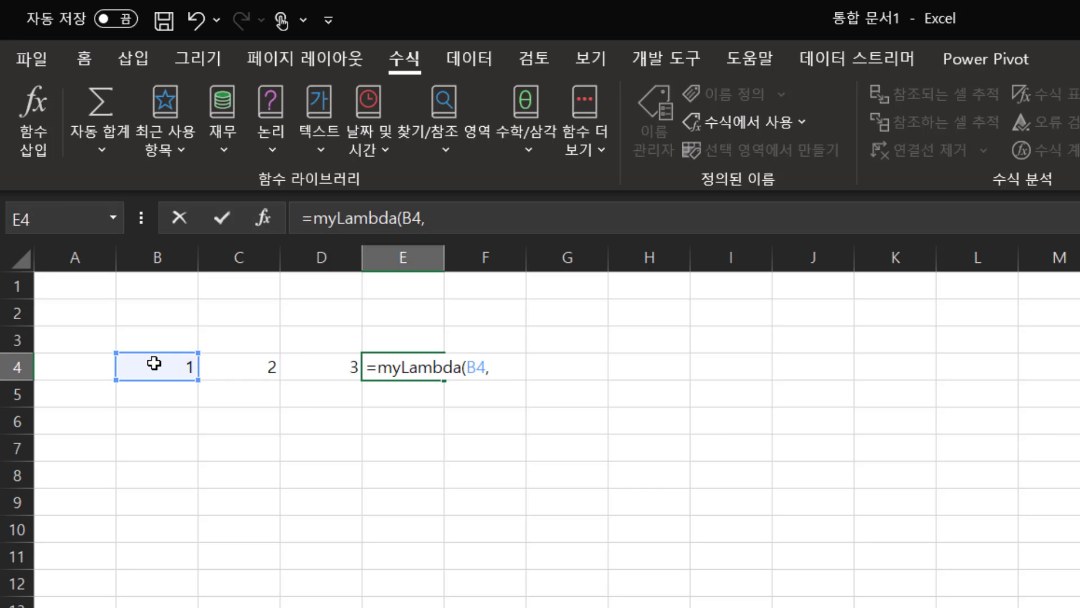
pyautogui.click(247, 368)
pyautogui.write(')')
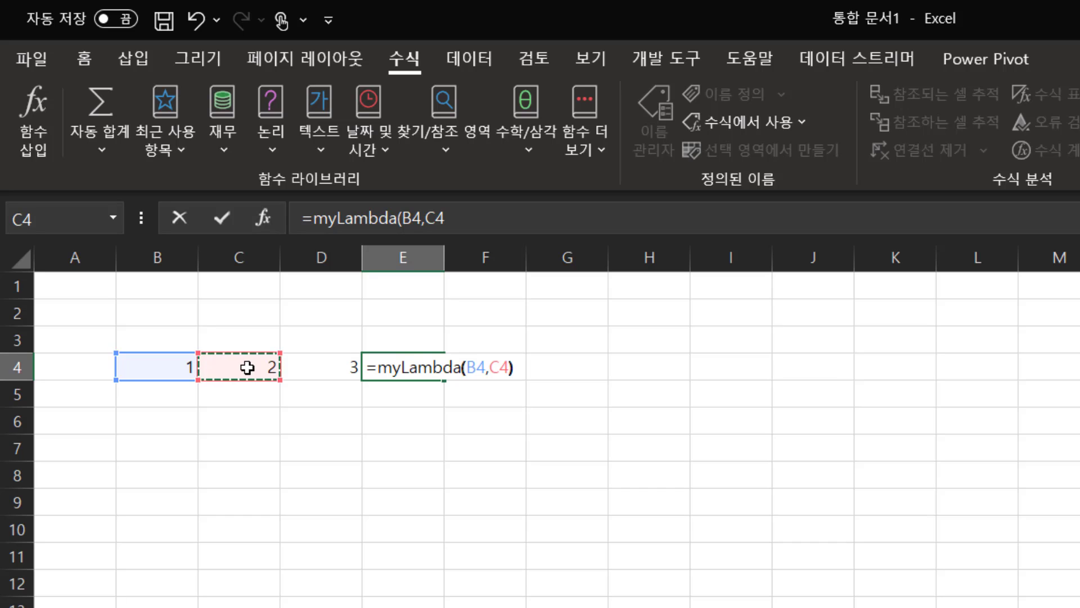
pyautogui.press('Return')
# Change the input values to 11 in cell B4 and 12 in cell C4.
pyautogui.click(248, 368)
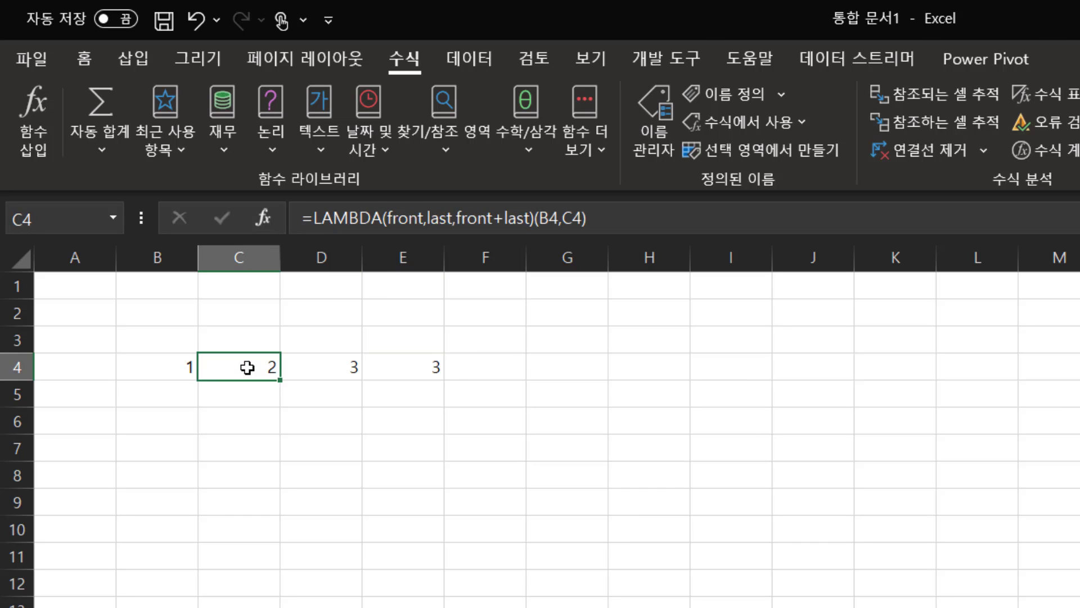
pyautogui.press('Left')
pyautogui.write('11')
pyautogui.press('Tab')
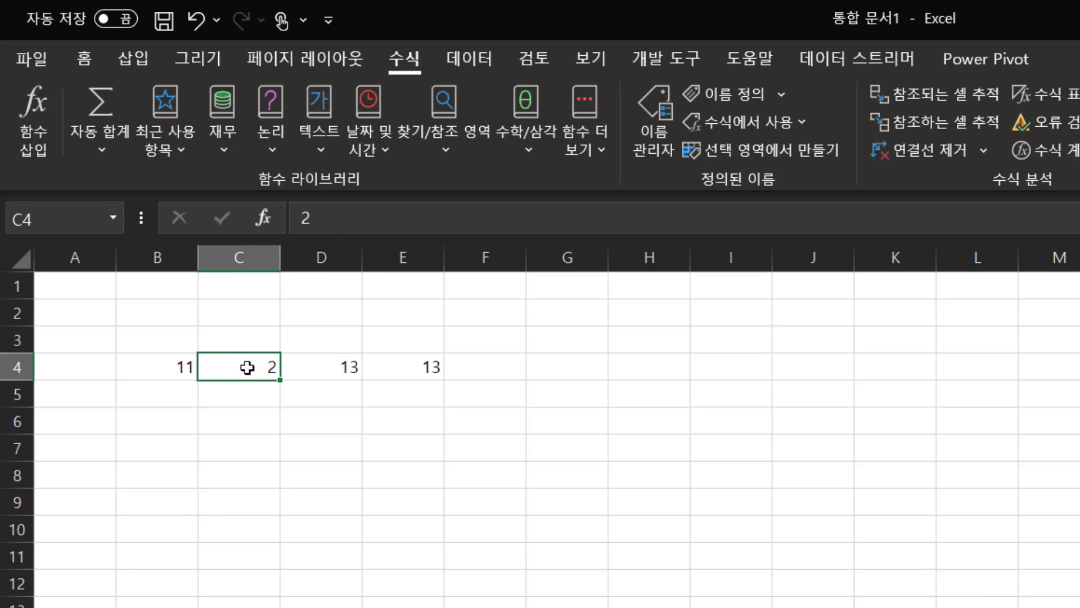
pyautogui.write('12')
pyautogui.press('Return')
# Examine the myLambda formula in E4 and its referenced cells without changing it.
pyautogui.press('Up')
pyautogui.press('Right')
pyautogui.press('Right')
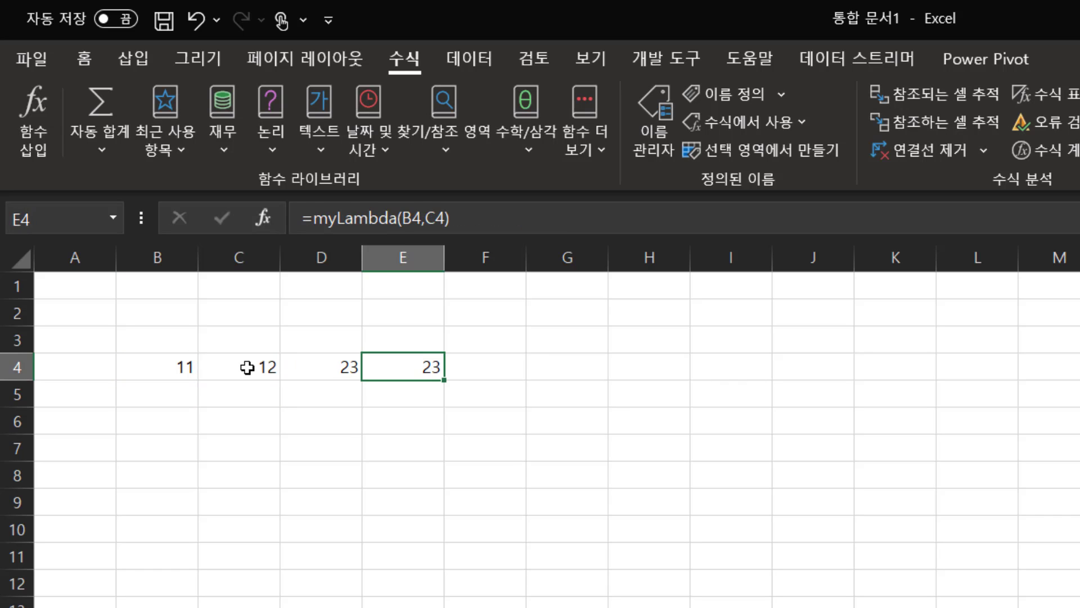
pyautogui.press('F2')
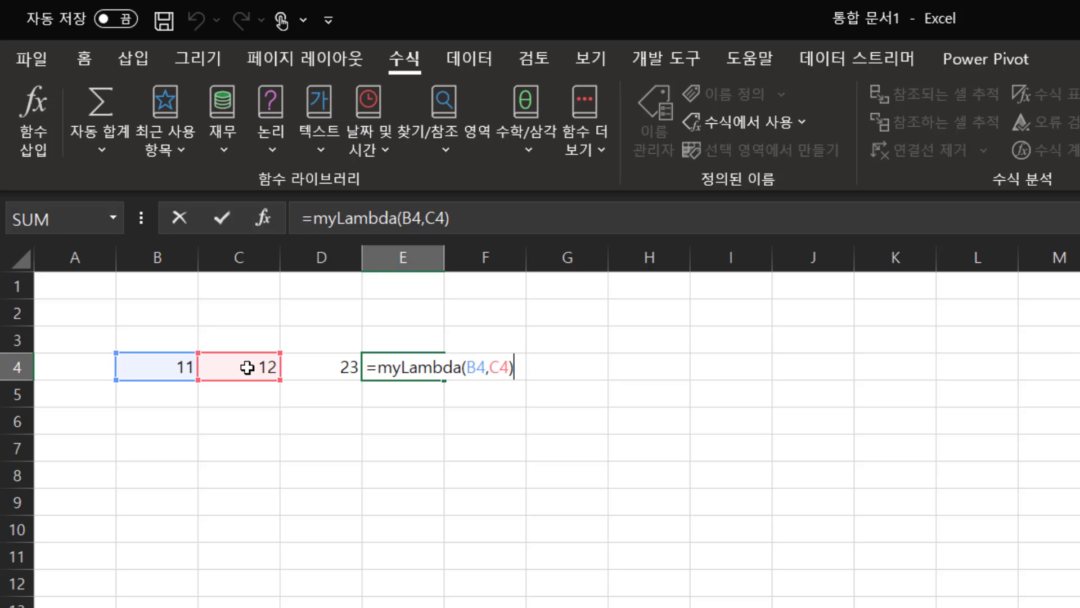
pyautogui.press('Escape')
# Enter the plain addition formula =B4+C4 in cell F4 for comparison.
pyautogui.click(473, 368)
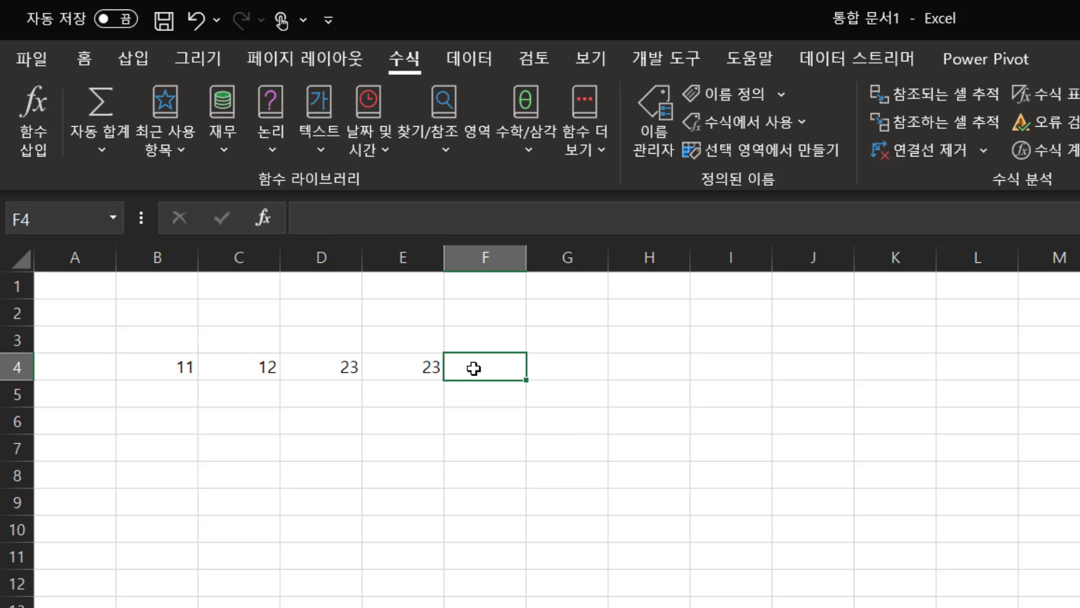
pyautogui.write('=')
pyautogui.press('Left')
pyautogui.press('Left')
pyautogui.press('Left')
pyautogui.press('Left')
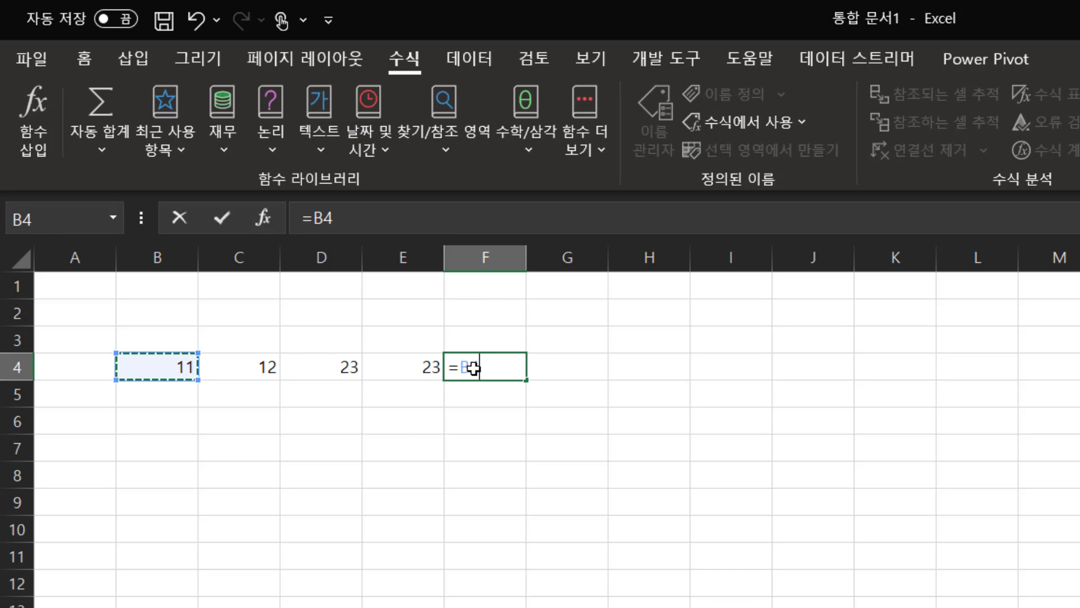
pyautogui.write('+')
pyautogui.press('Left')
pyautogui.press('Left')
pyautogui.press('Left')
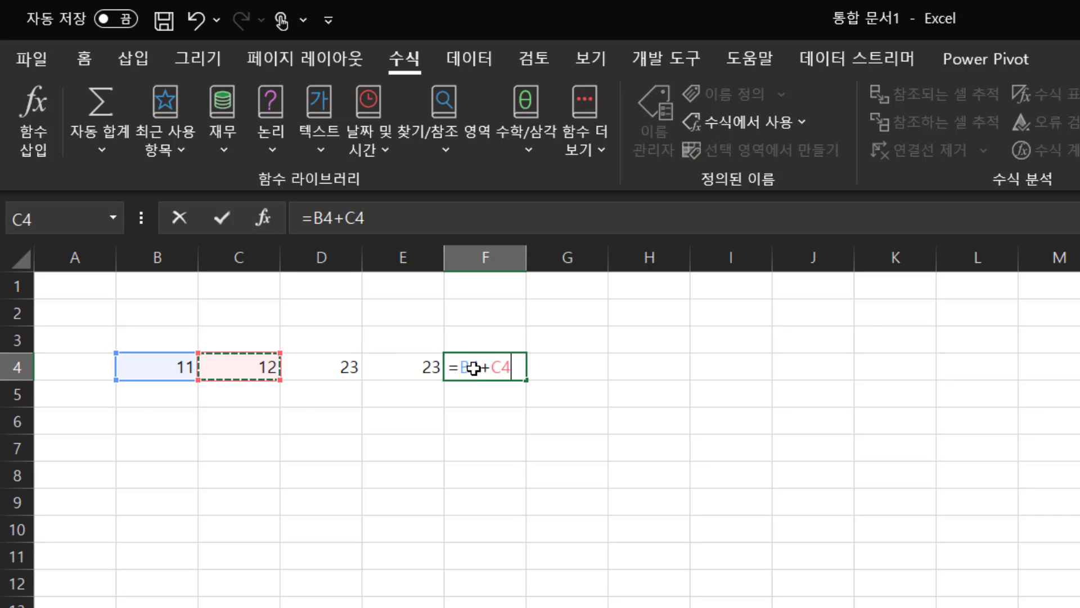
pyautogui.press('Return')
# Display the worksheet's formulas instead of their results and select the myLambda formula in E4.
pyautogui.click(473, 368)
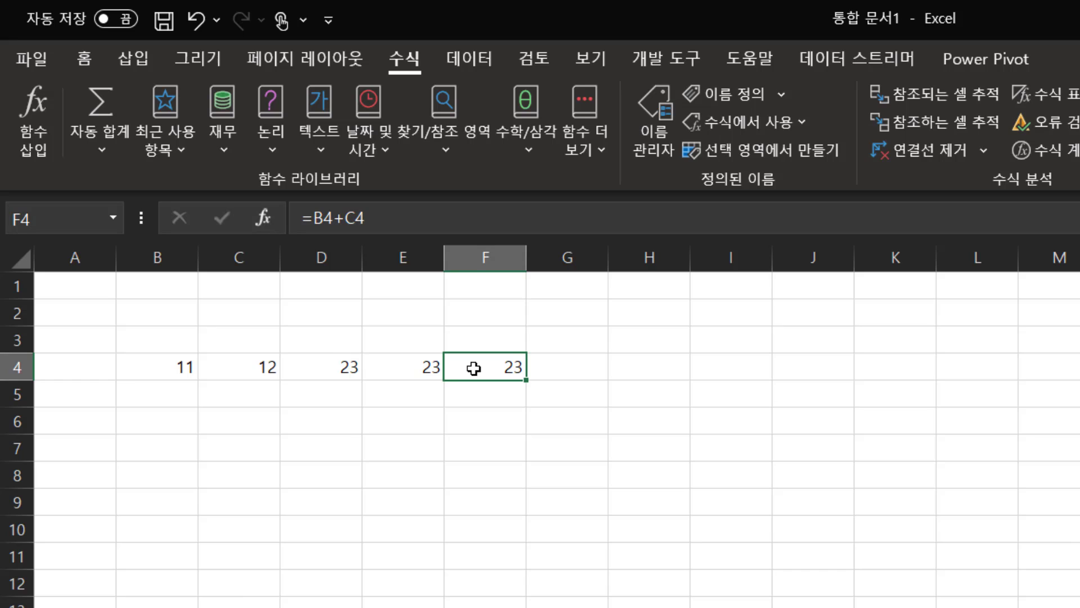
pyautogui.hotkey('ctrl', '`')
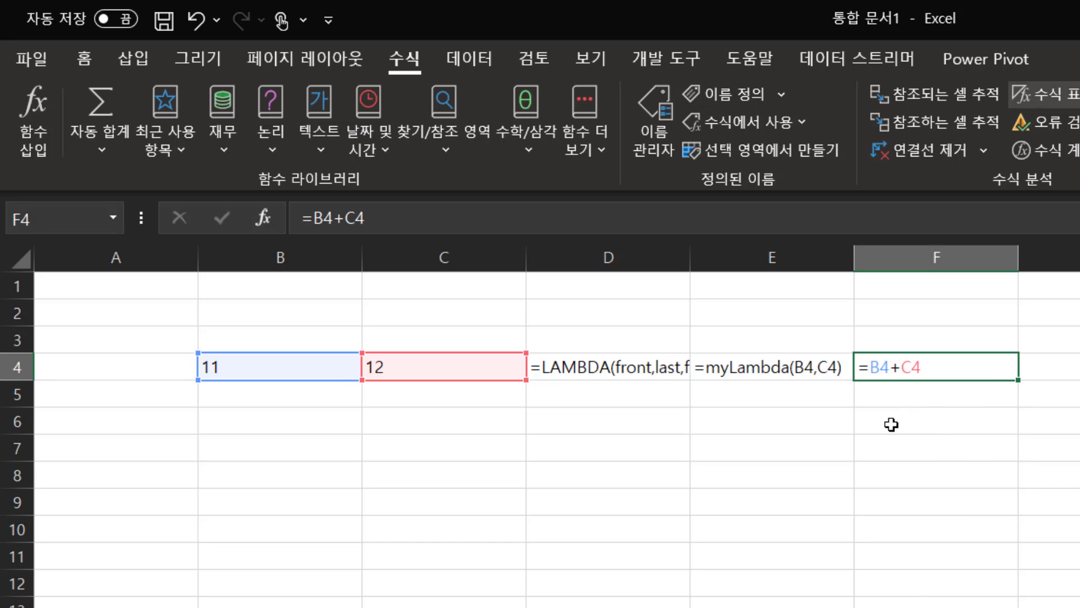
pyautogui.click(773, 373)
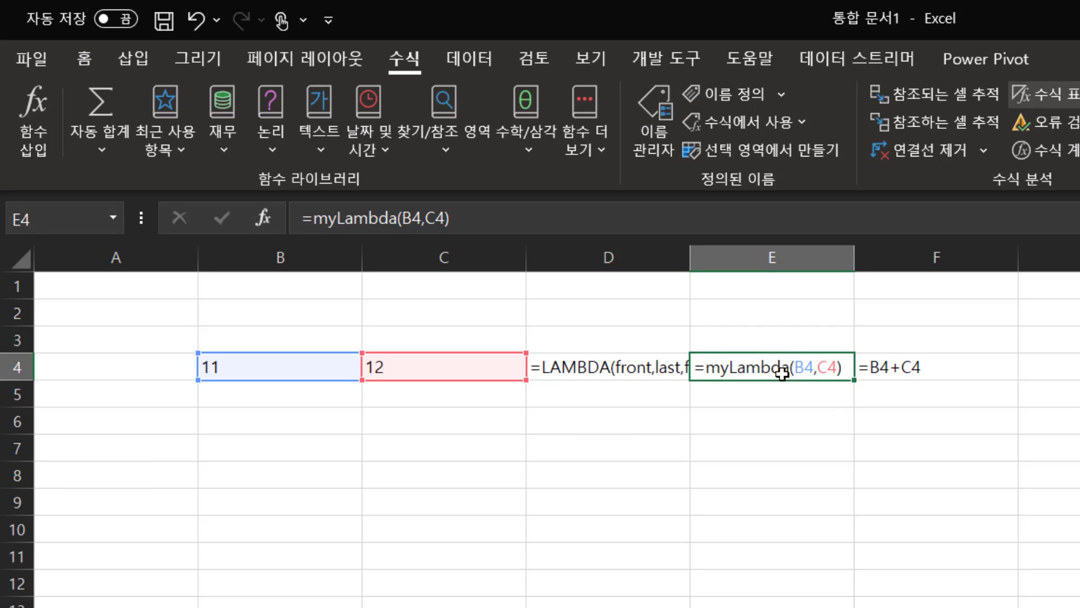
# Redefine the named function myLambda as =LAMBDA(front,last,front*last), save the change and display results instead of formulas.
pyautogui.click(768, 97)
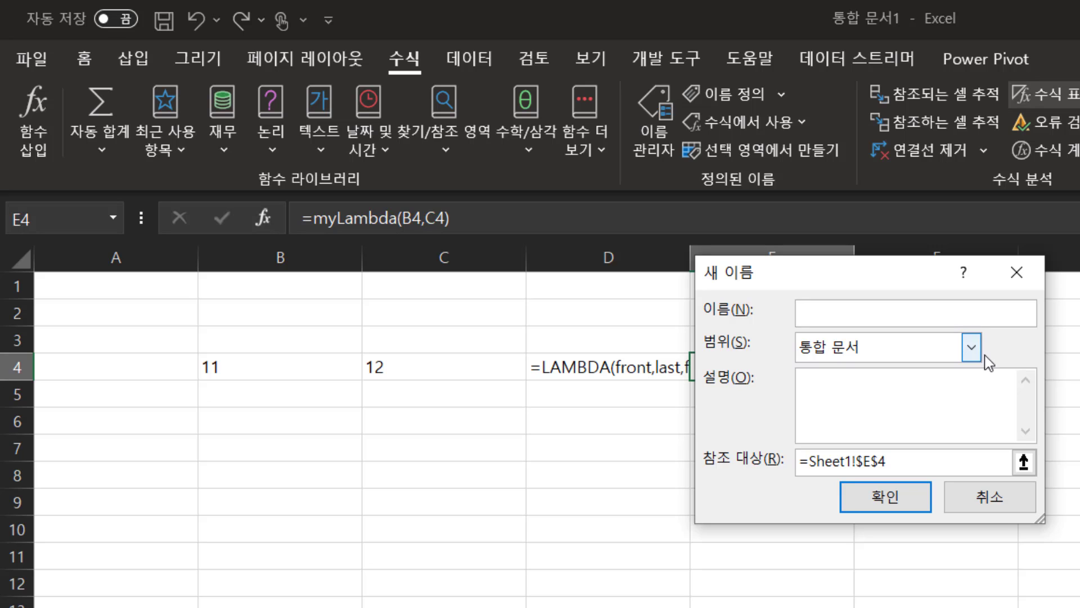
pyautogui.click(989, 504)
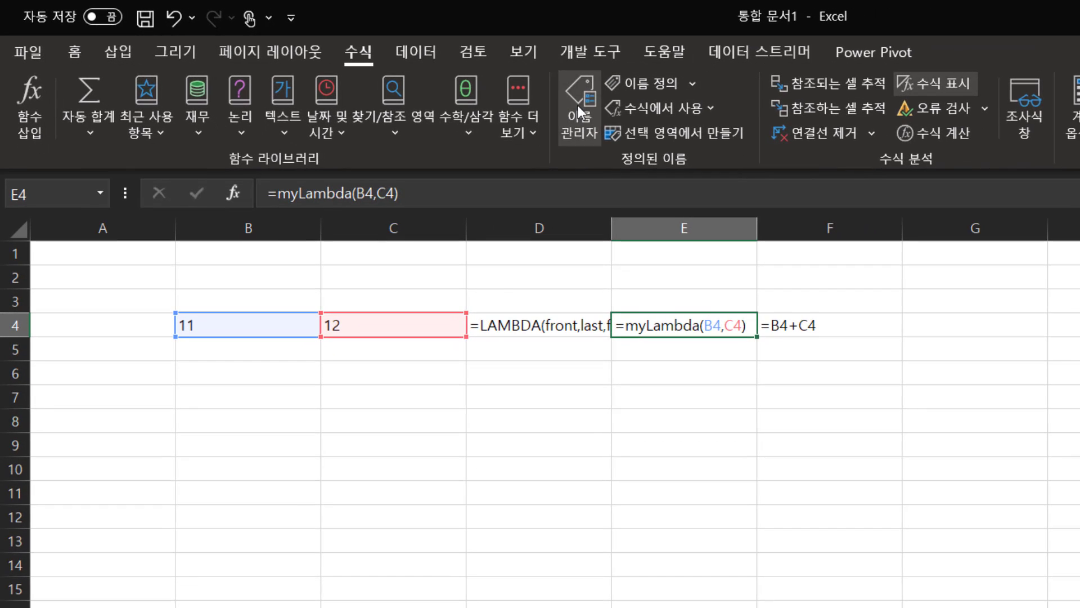
pyautogui.click(579, 106)
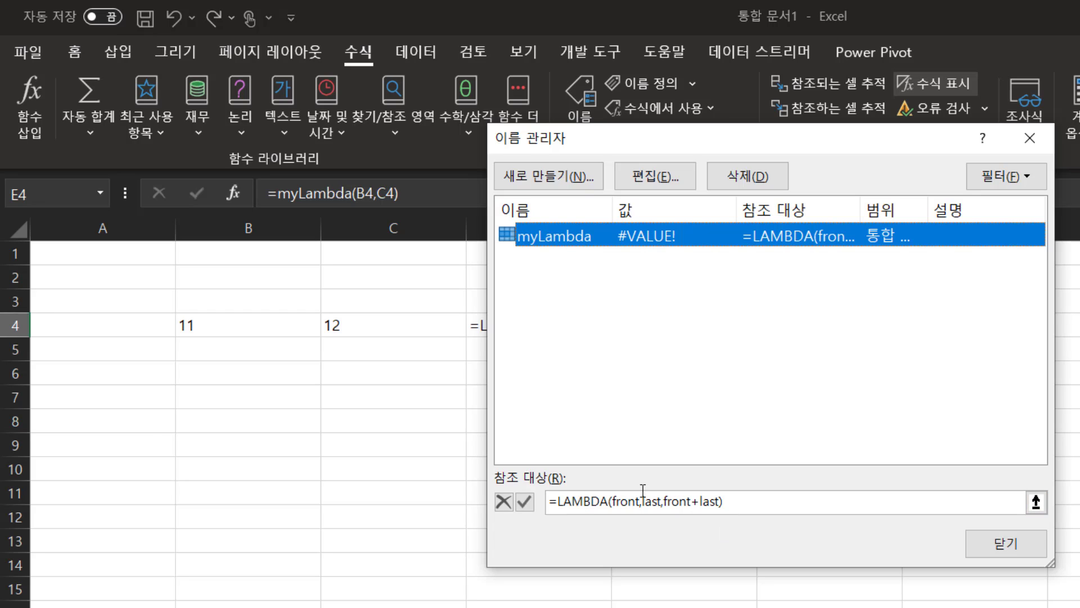
pyautogui.click(686, 506)
pyautogui.click(700, 505)
pyautogui.press('Left')
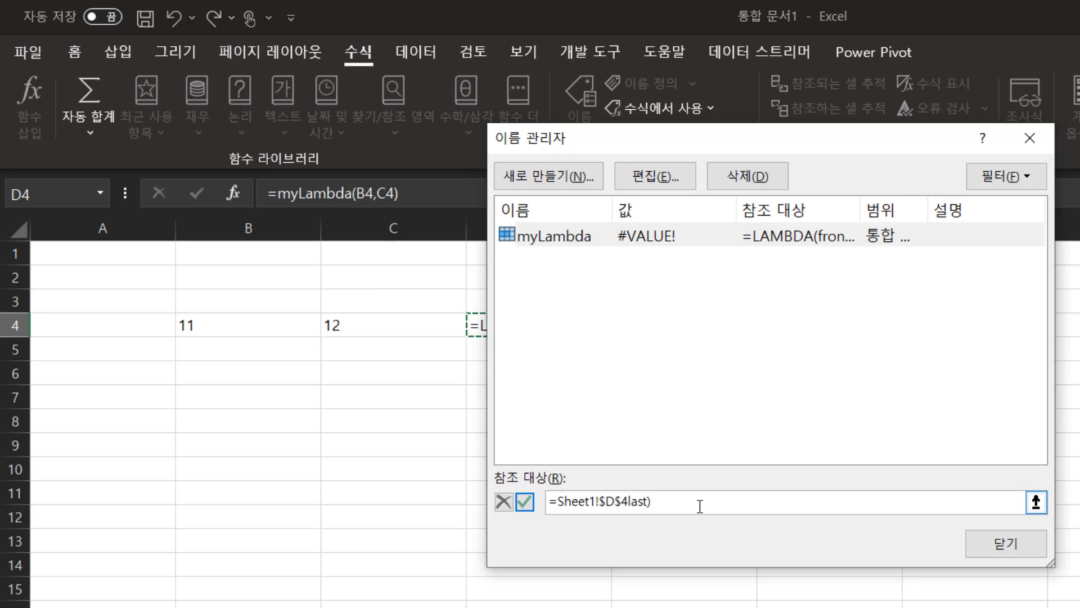
pyautogui.hotkey('ctrl', 'z')
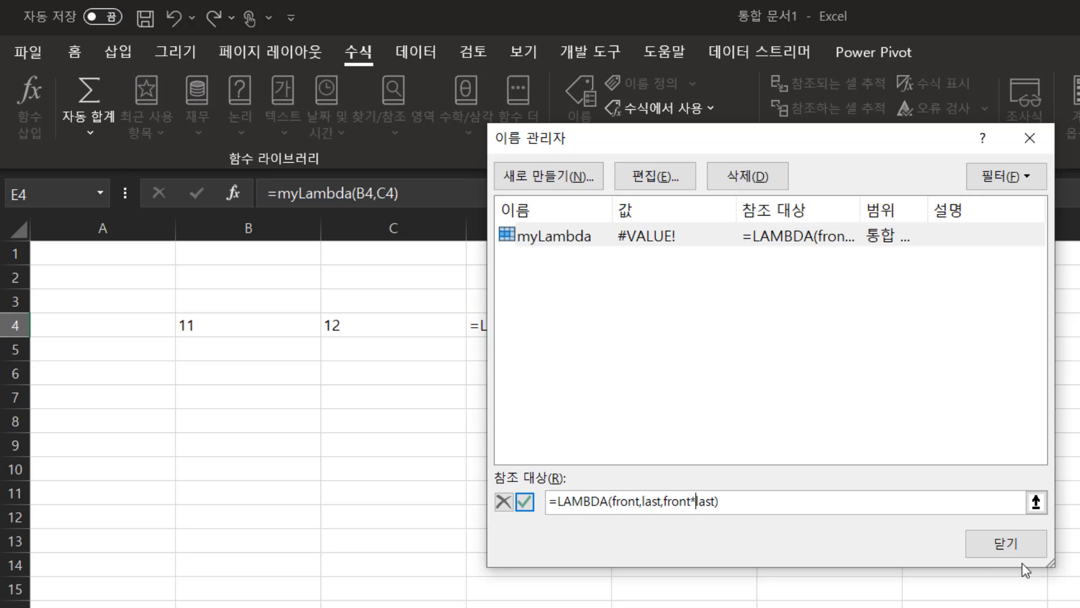
pyautogui.click(1003, 543)
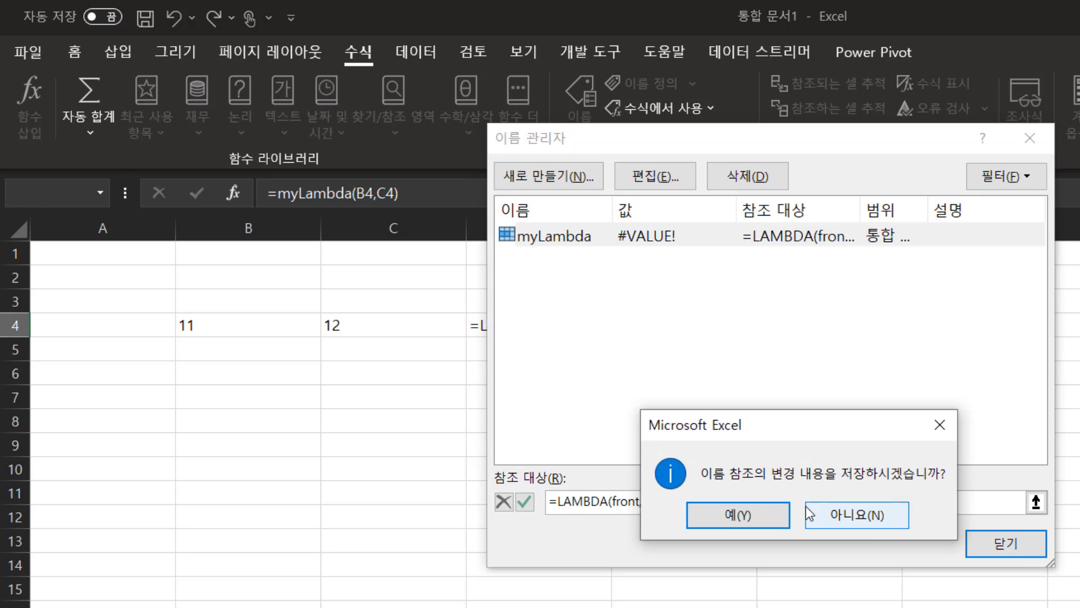
pyautogui.click(771, 512)
pyautogui.hotkey('ctrl', '`')
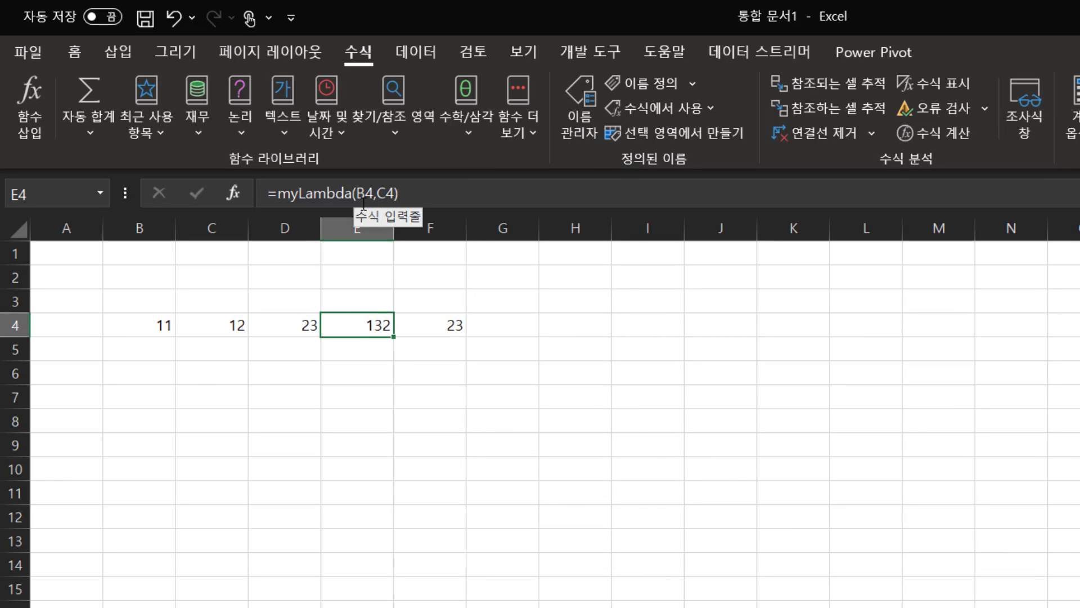
# Compare the formulas in cells E4, F4 and D4 without changing them.
pyautogui.doubleClick(369, 329)
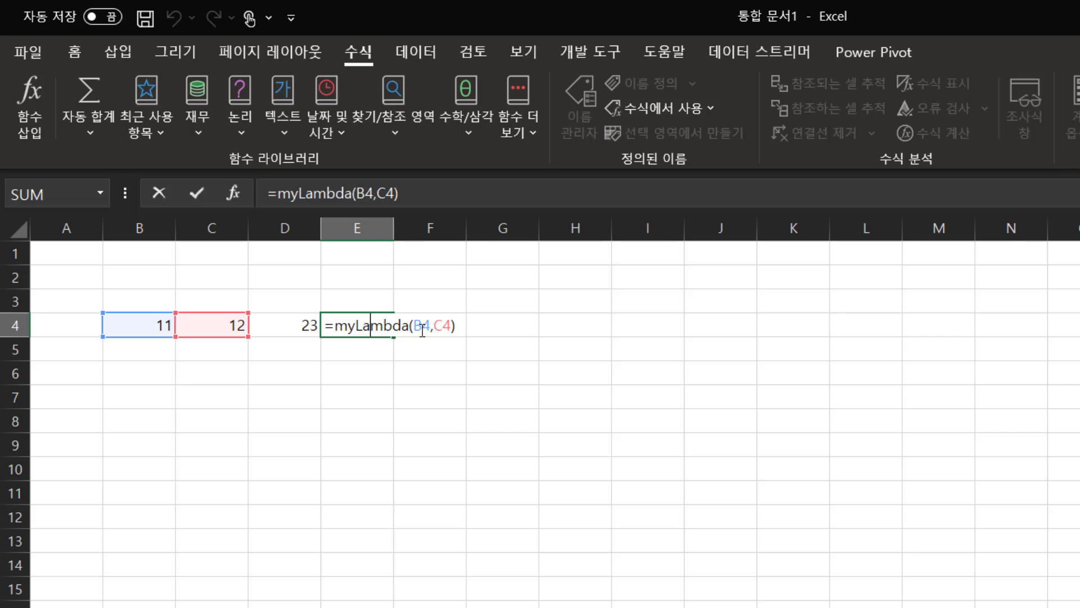
pyautogui.hotkey('ctrl', 'Return')
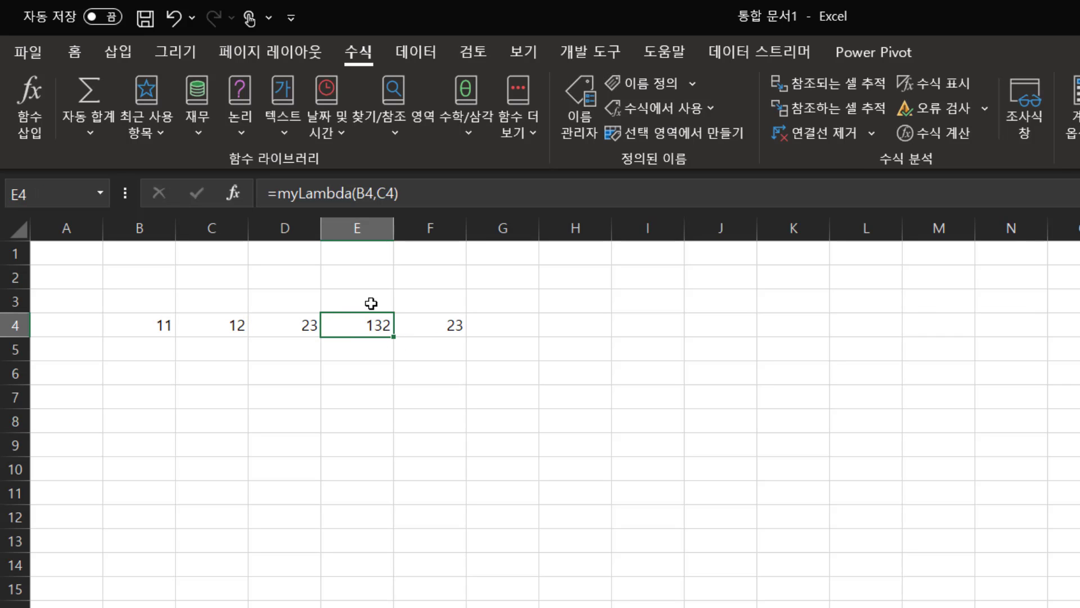
pyautogui.click(443, 331)
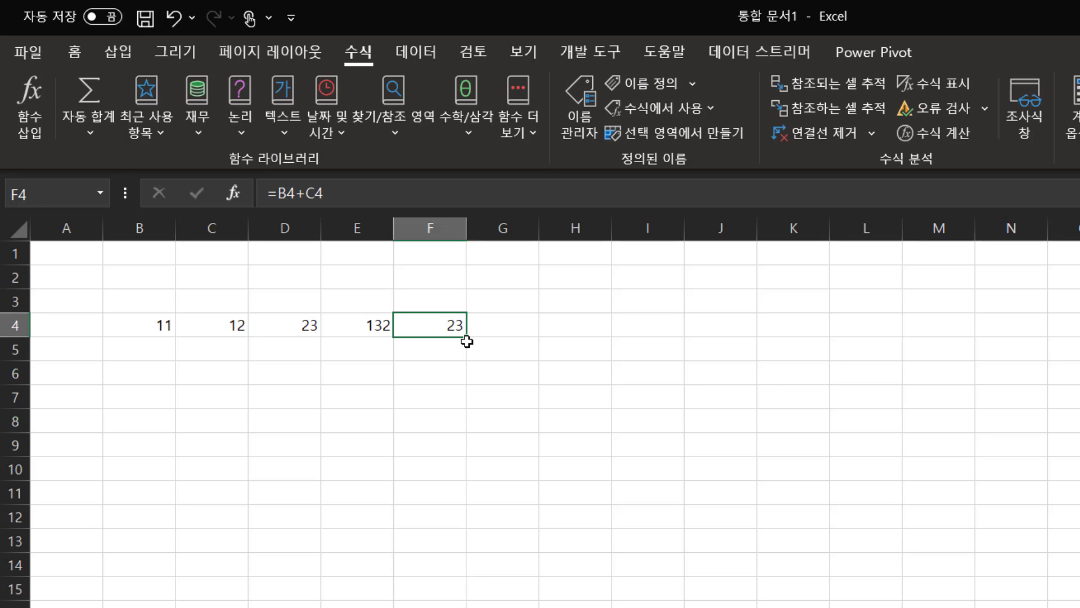
pyautogui.doubleClick(381, 324)
pyautogui.doubleClick(306, 332)
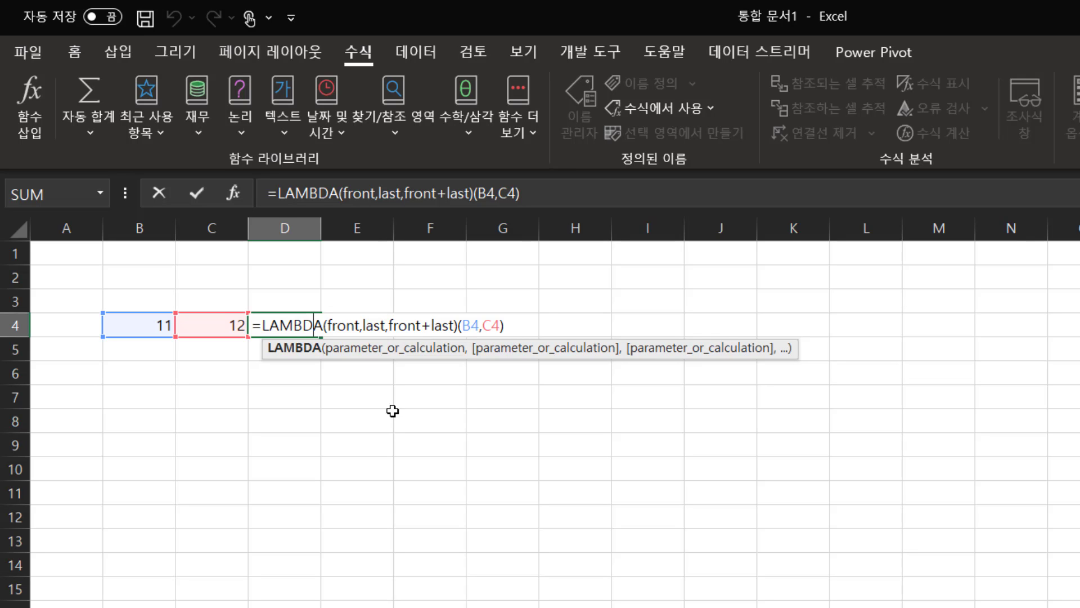
pyautogui.press('Escape')
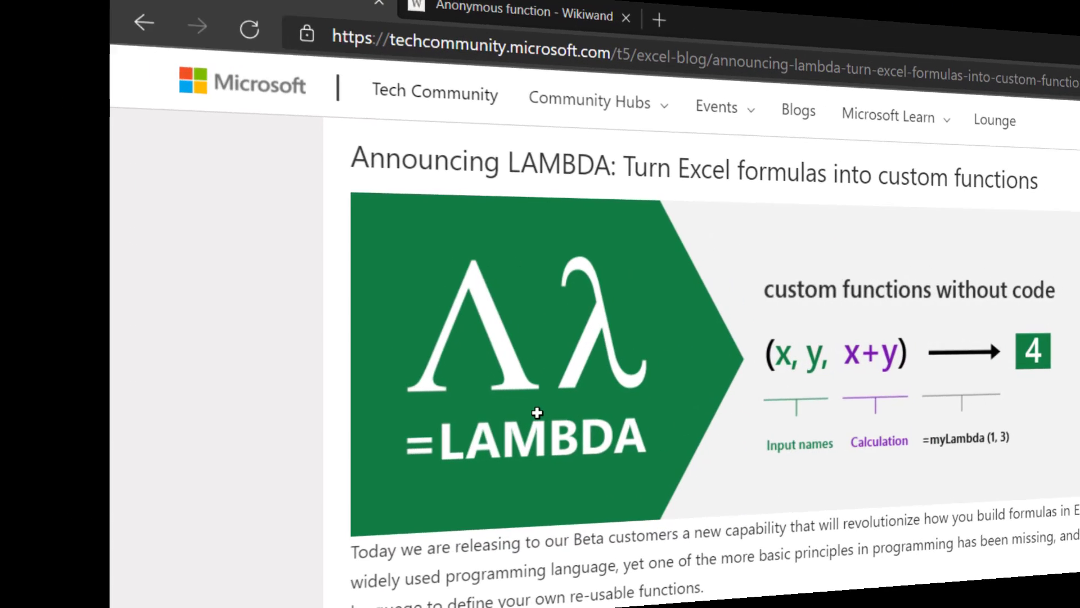
# Switch to the browser and read the LAMBDA announcement's Station IDs example, highlighting its LEFT/RIGHT formula.
pyautogui.scroll(-12, 510, 602)
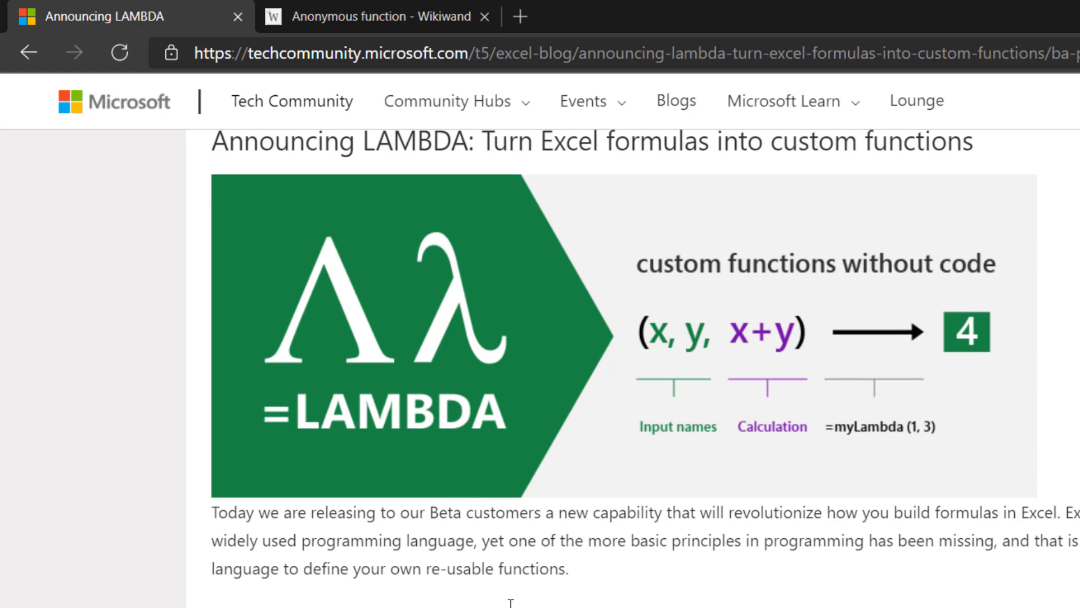
pyautogui.scroll(-5, 511, 602)
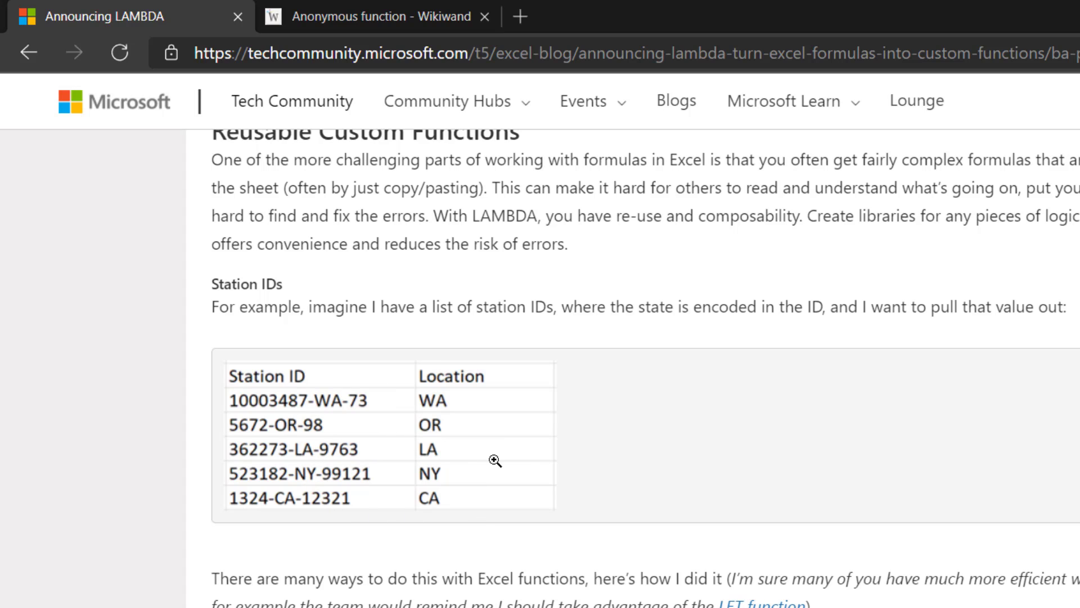
pyautogui.scroll(-5, 481, 552)
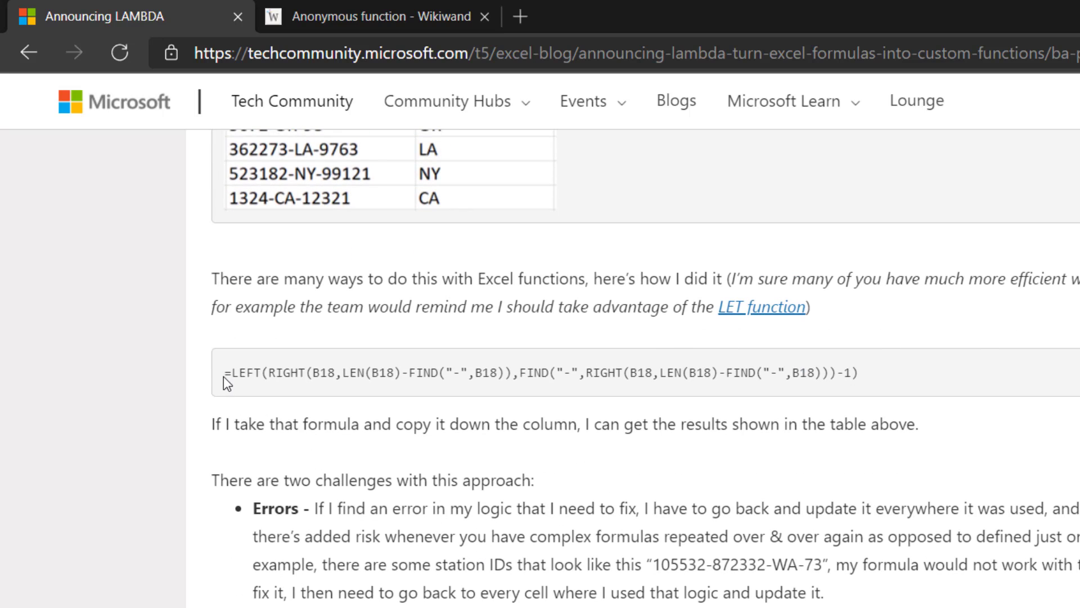
pyautogui.moveTo(228, 374); pyautogui.dragTo(841, 426)
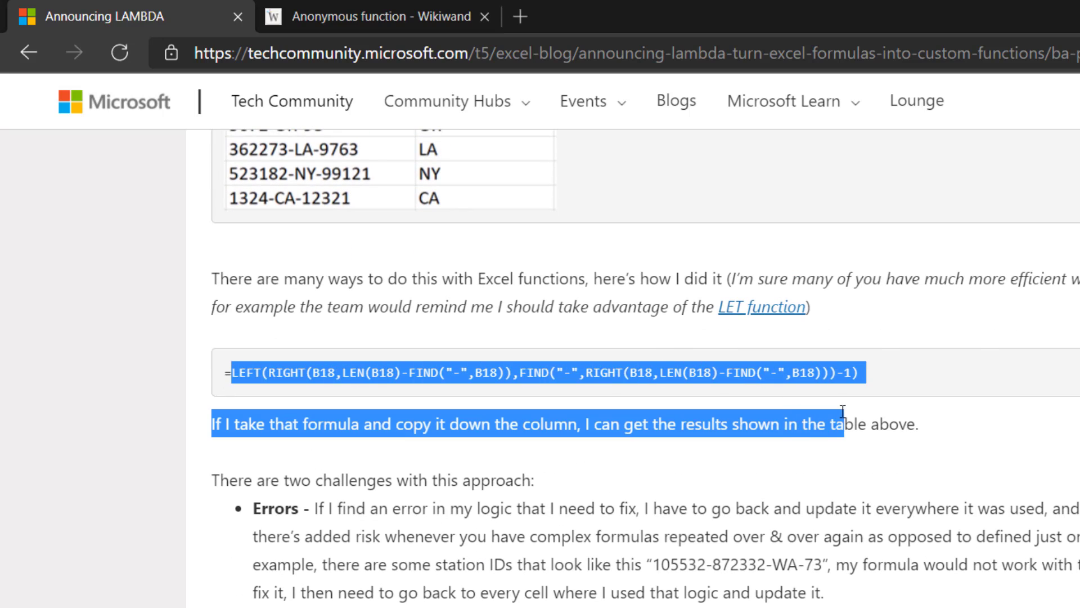
pyautogui.click(734, 391)
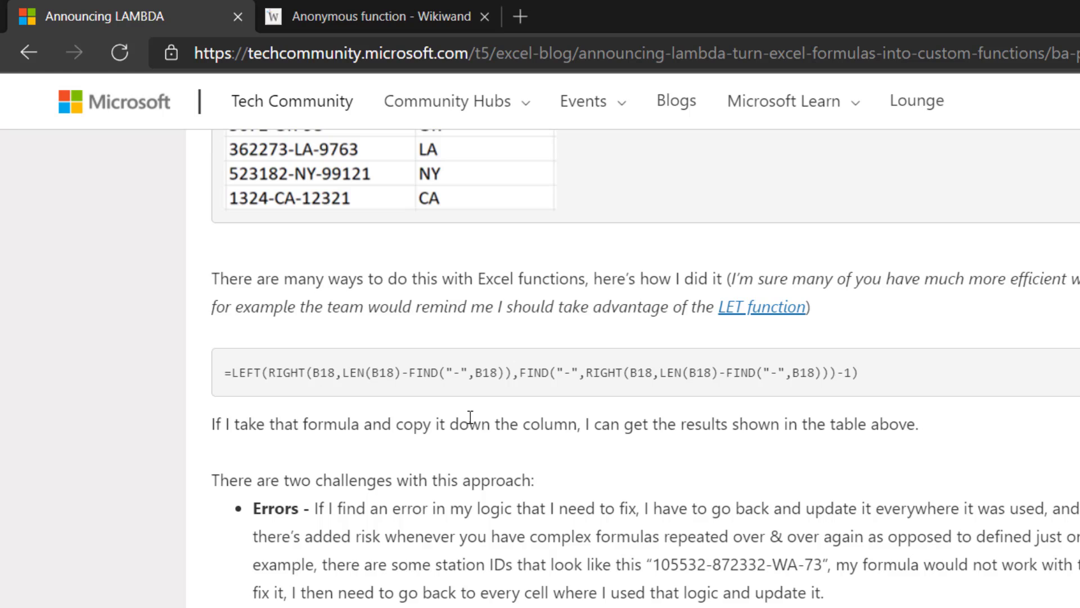
# Examine the article's GETLOCATION definition, highlighting the stationID parameter, the calculation part and the function name.
pyautogui.scroll(-5, 470, 417)
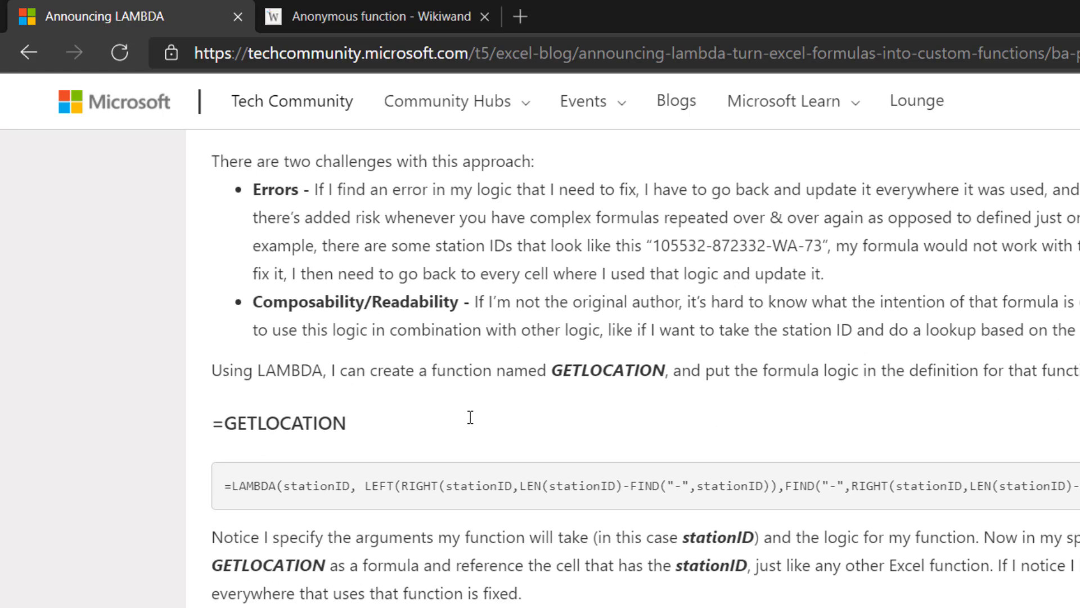
pyautogui.scroll(-3, 470, 417)
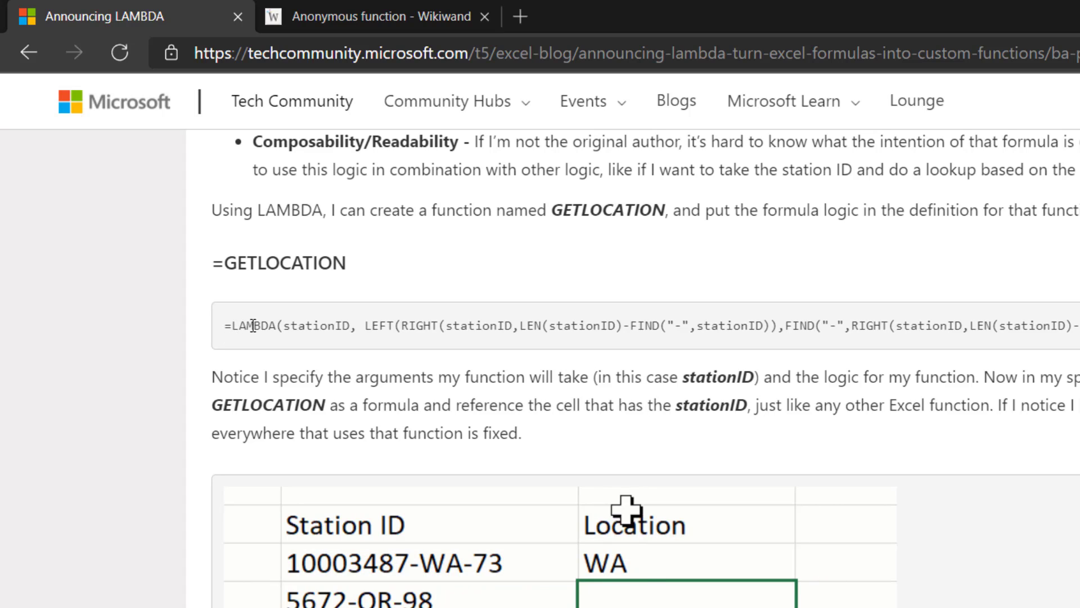
pyautogui.moveTo(284, 325); pyautogui.dragTo(350, 325)
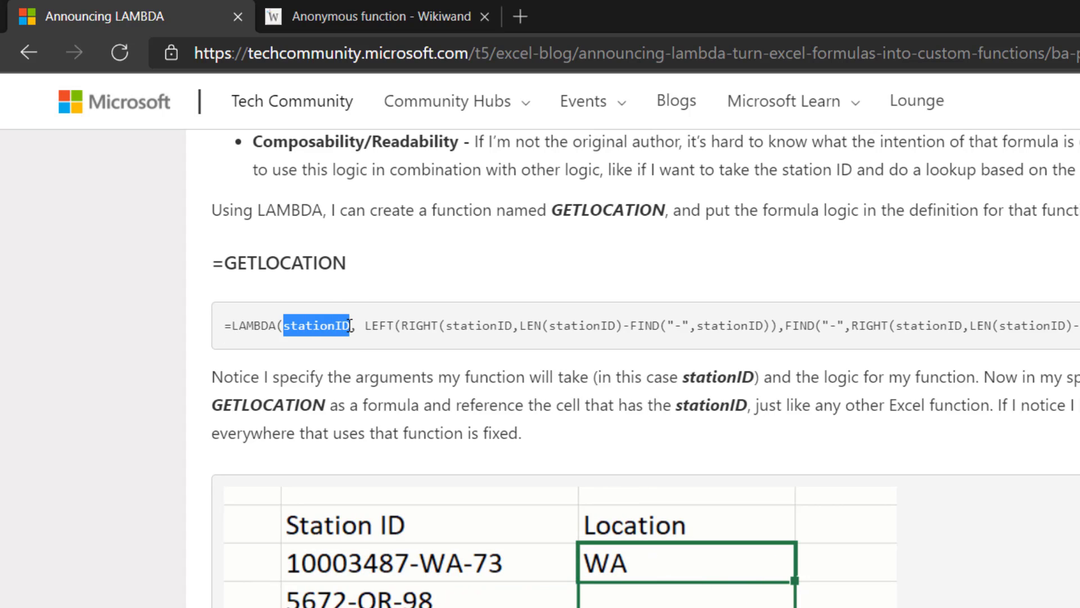
pyautogui.click(336, 358)
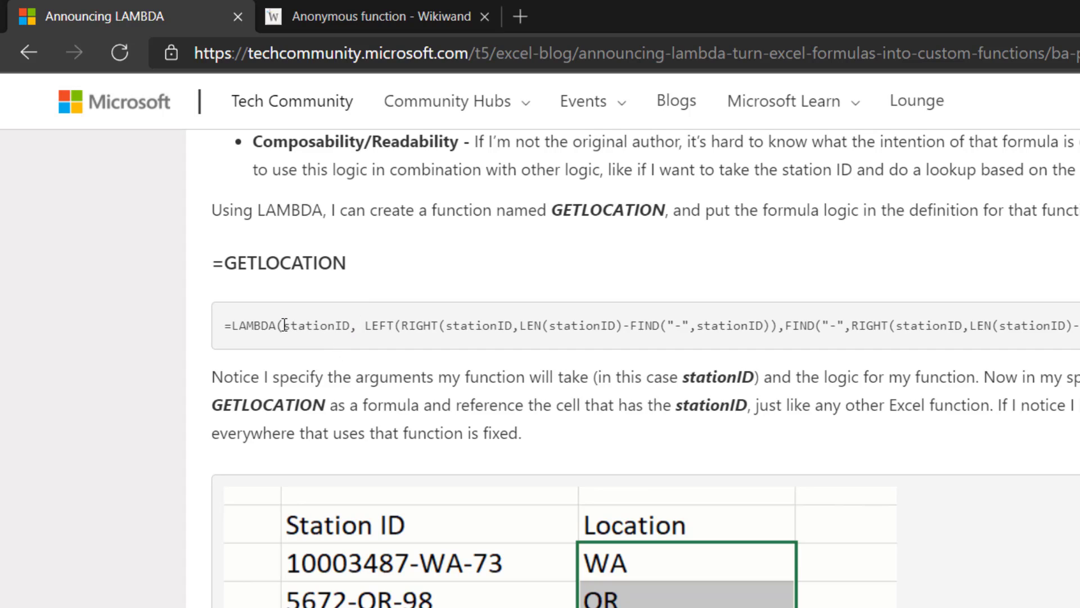
pyautogui.moveTo(284, 325); pyautogui.dragTo(647, 338)
pyautogui.click(423, 324)
pyautogui.click(293, 332)
pyautogui.moveTo(224, 263); pyautogui.dragTo(356, 265)
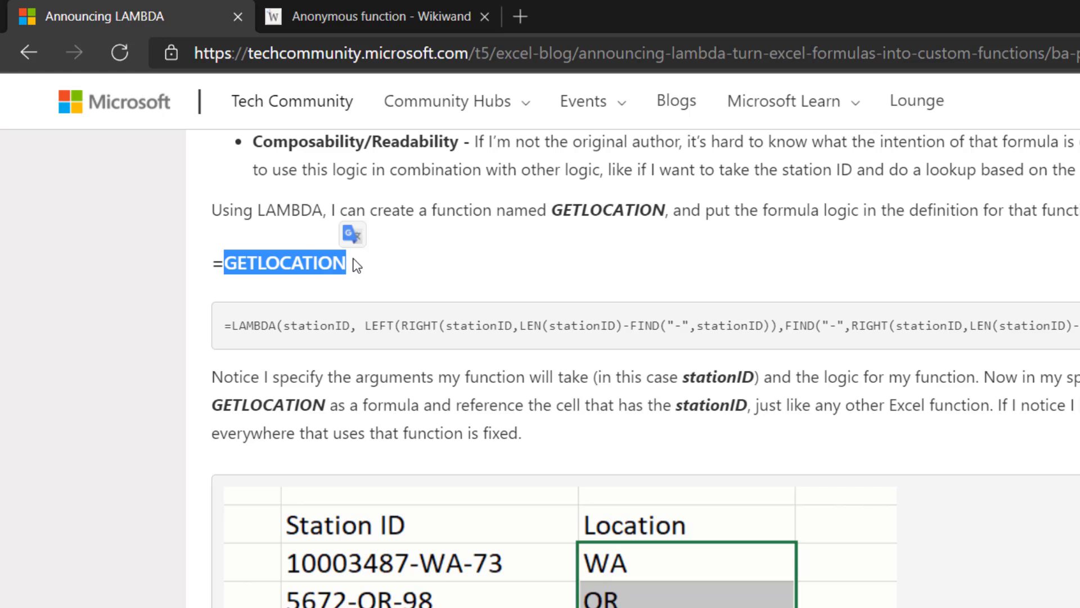
pyautogui.click(446, 475)
# Read the GETLOCATION usage example with station IDs and the passage on combining it with other logic.
pyautogui.scroll(-5, 446, 475)
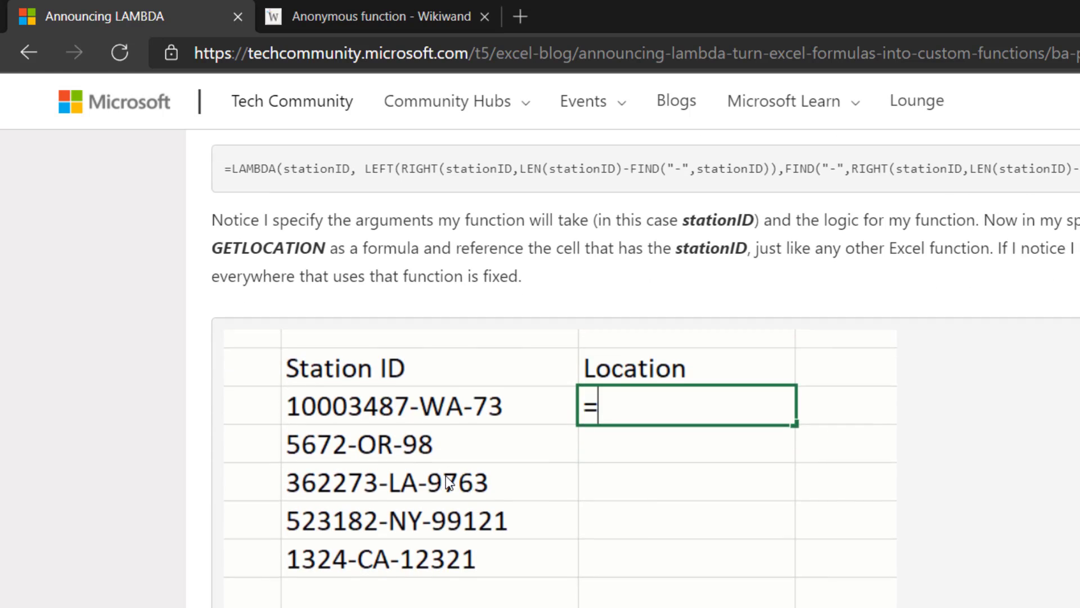
pyautogui.scroll(-1, 446, 475)
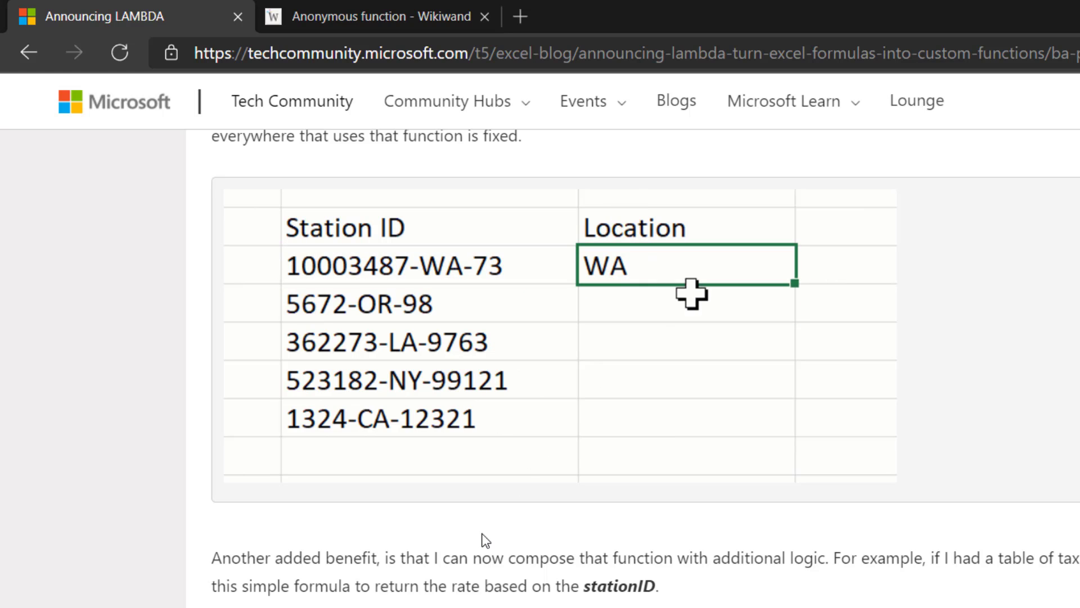
pyautogui.scroll(-2, 485, 541)
pyautogui.scroll(-2, 485, 540)
pyautogui.scroll(-6, 485, 540)
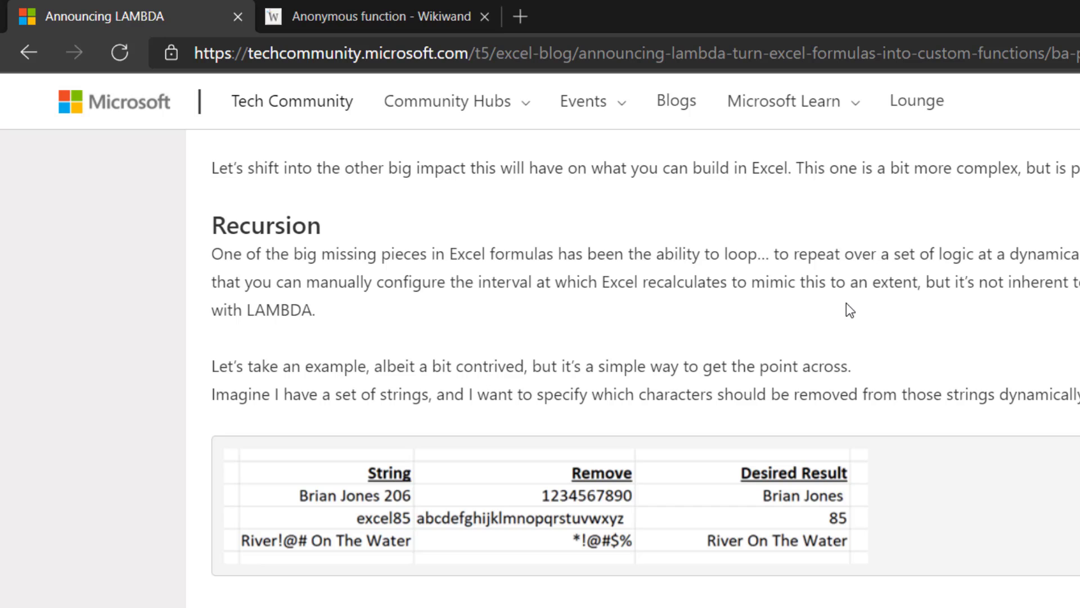
# Read the Recursion section, highlighting the word "loop", and study its String, Remove and Desired Result example table.
pyautogui.scroll(-1, 846, 302)
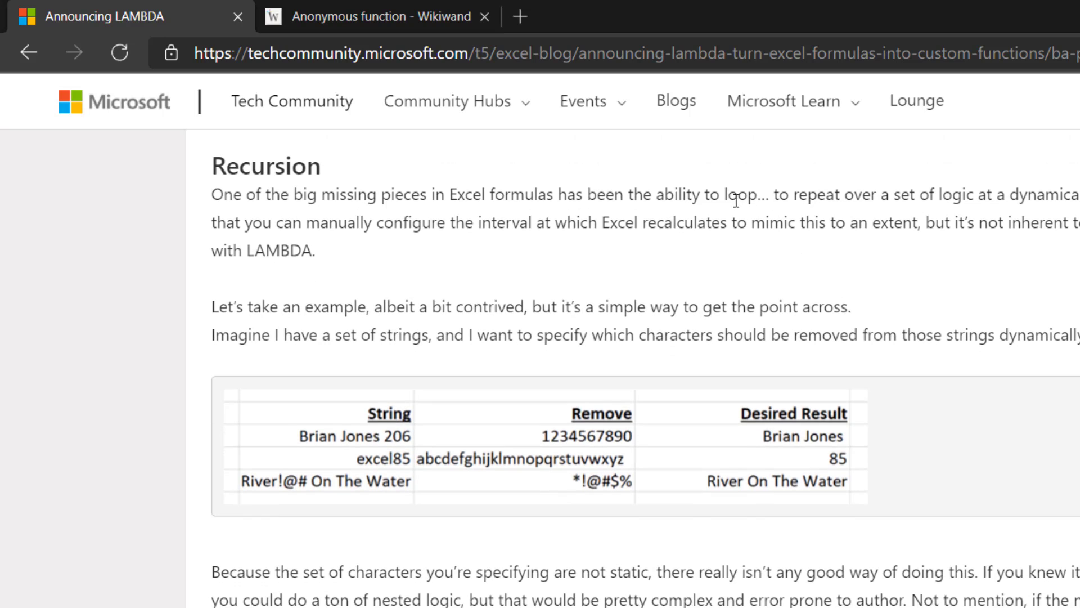
pyautogui.moveTo(724, 195); pyautogui.dragTo(757, 195)
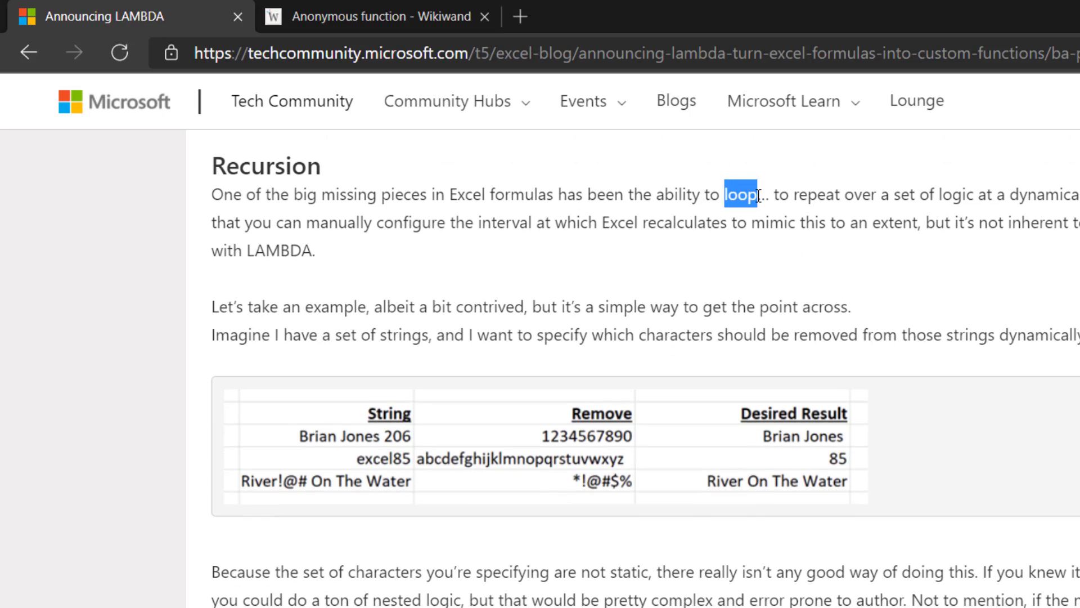
pyautogui.click(585, 218)
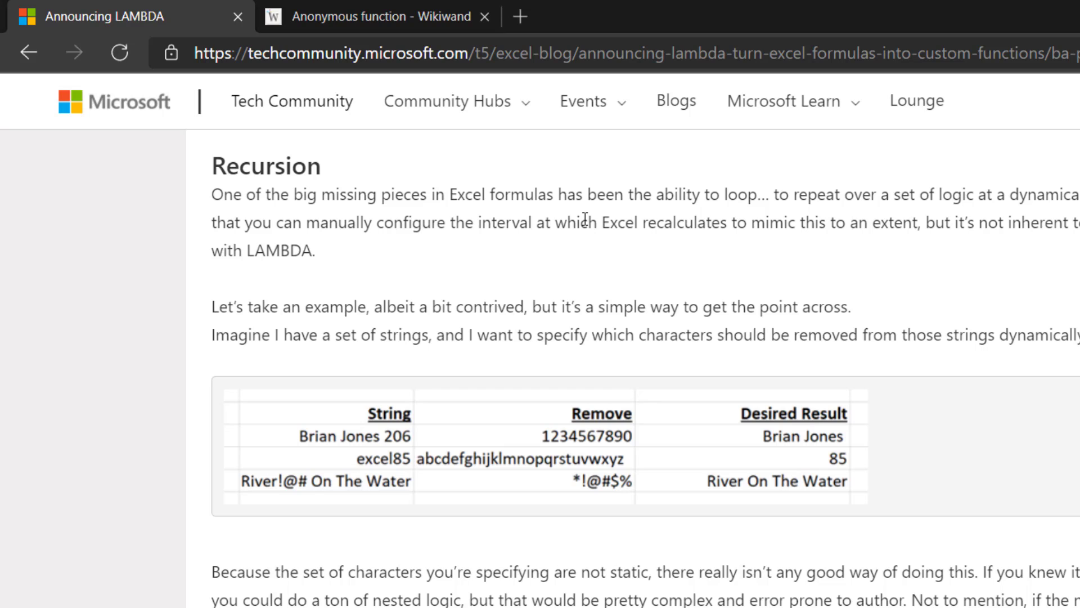
pyautogui.scroll(-1, 456, 306)
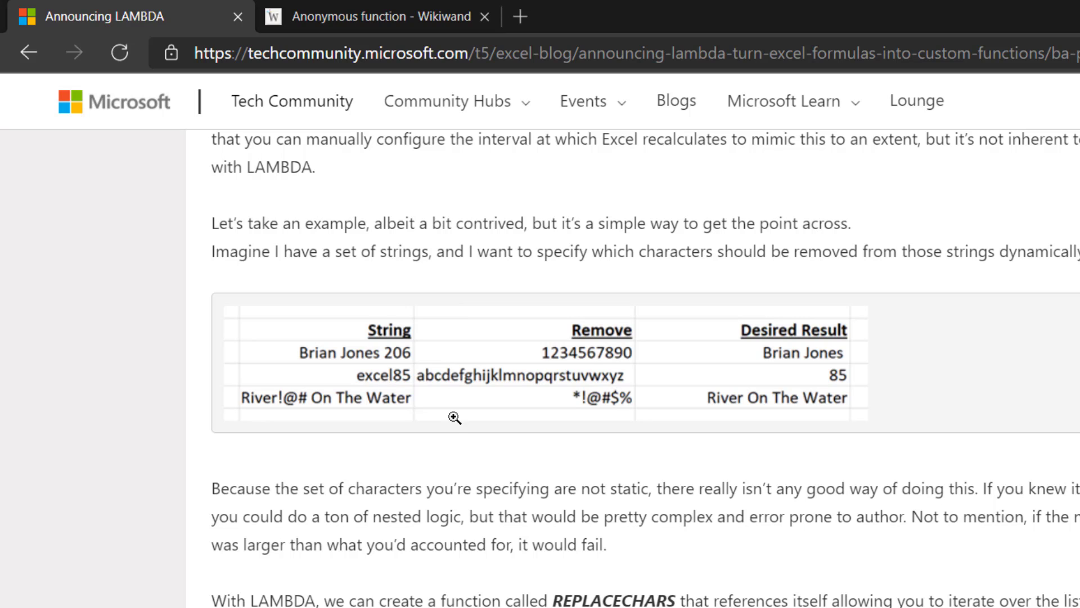
pyautogui.scroll(-1, 456, 467)
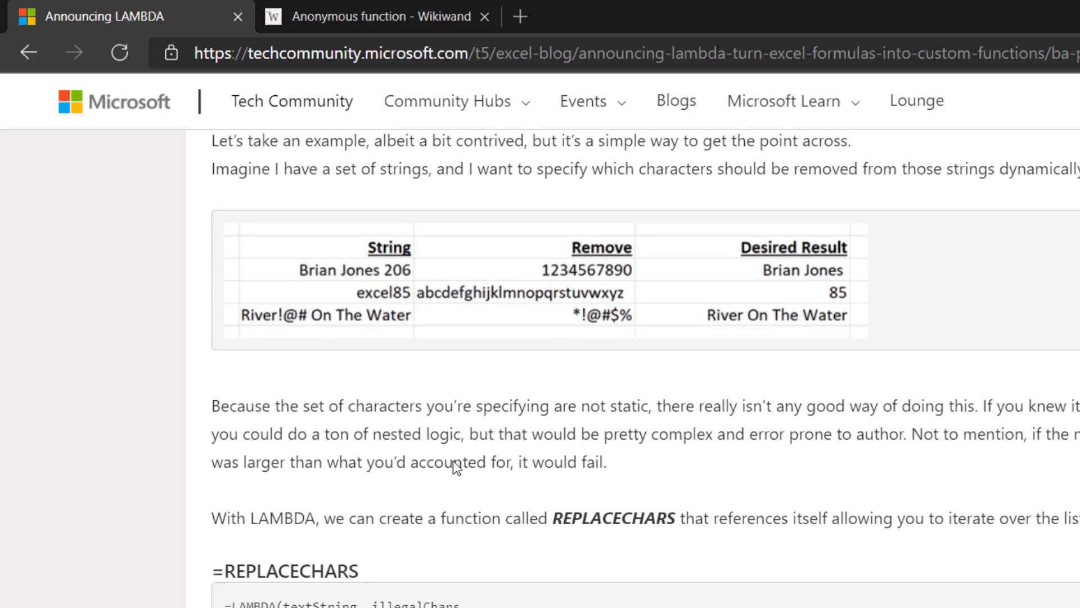
pyautogui.scroll(-1, 453, 460)
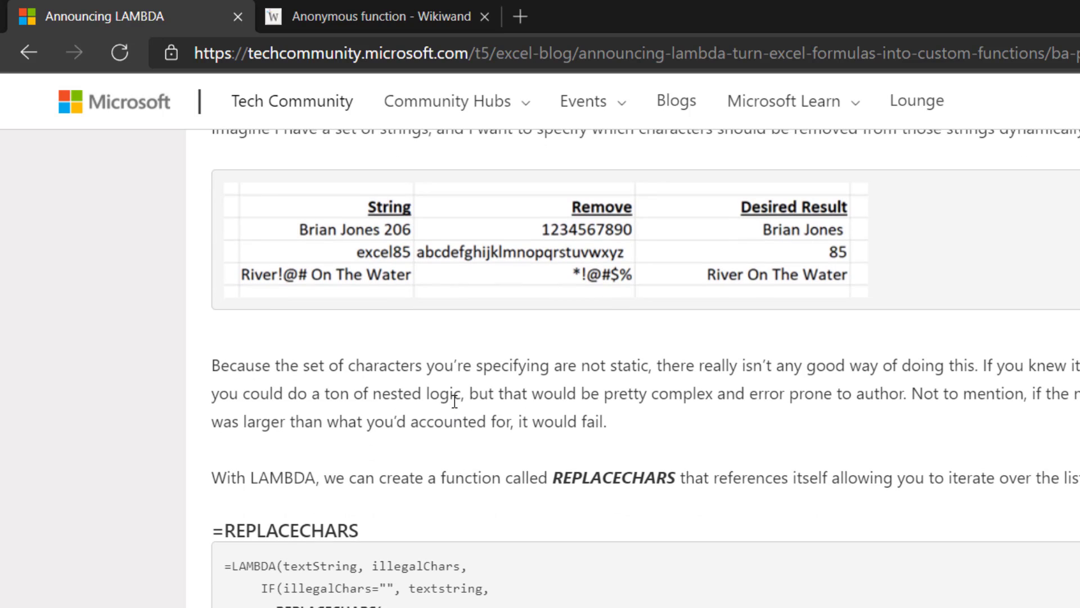
pyautogui.scroll(1, 454, 367)
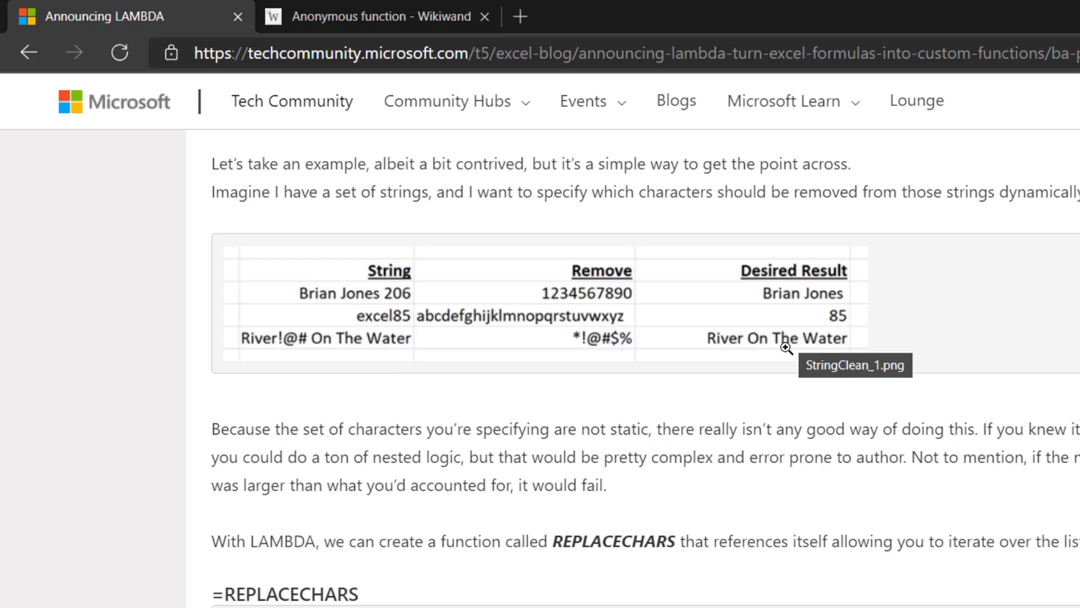
# Read on to the recursive REPLACECHARS function and highlight its whole LAMBDA formula.
pyautogui.scroll(-1, 537, 464)
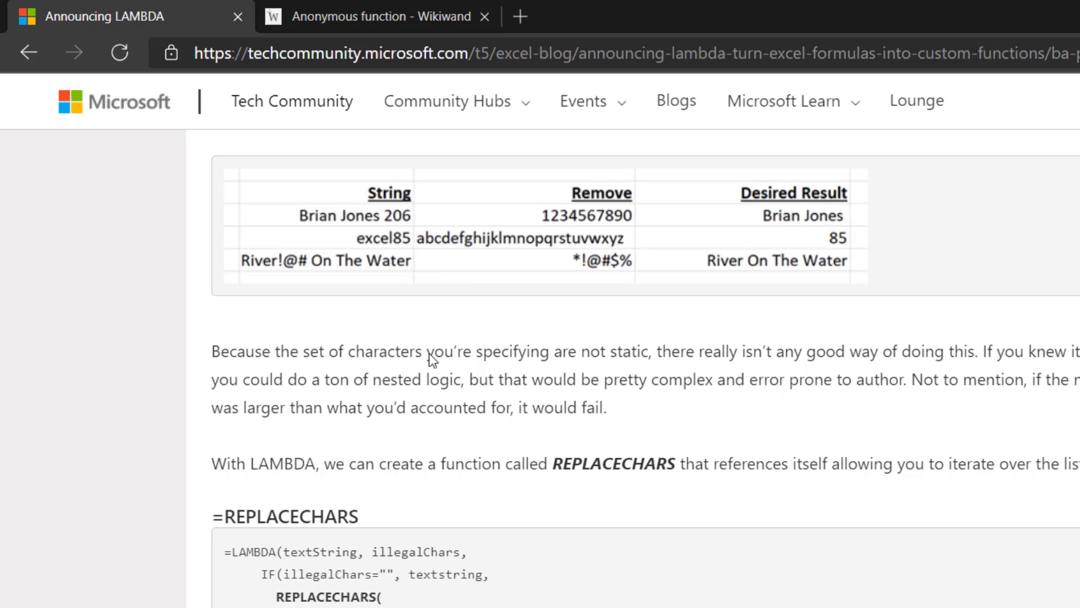
pyautogui.scroll(-1, 431, 403)
pyautogui.scroll(-1, 430, 404)
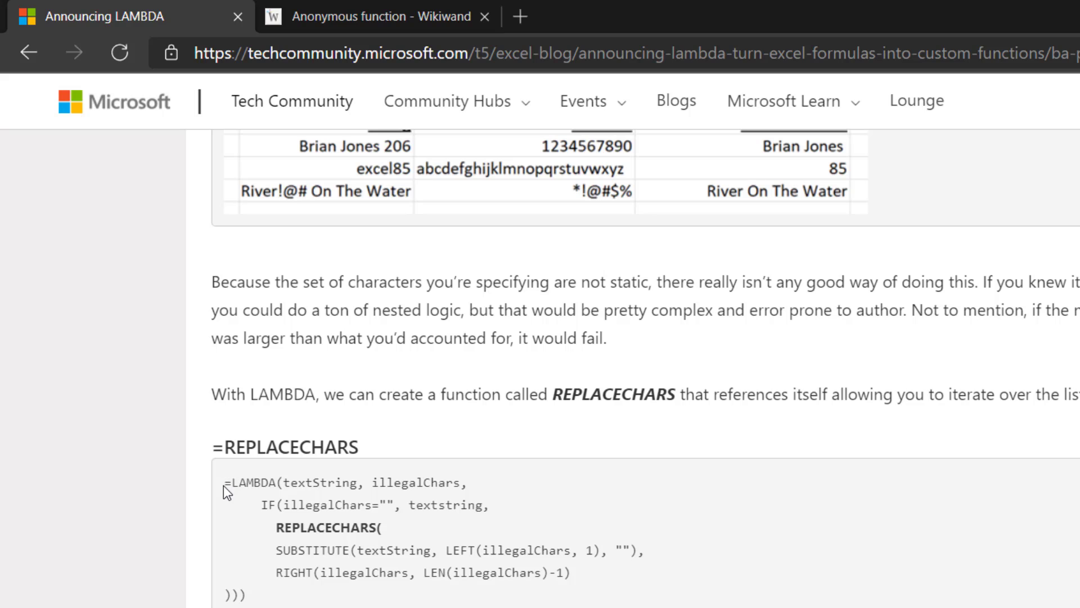
pyautogui.moveTo(224, 485); pyautogui.dragTo(262, 605)
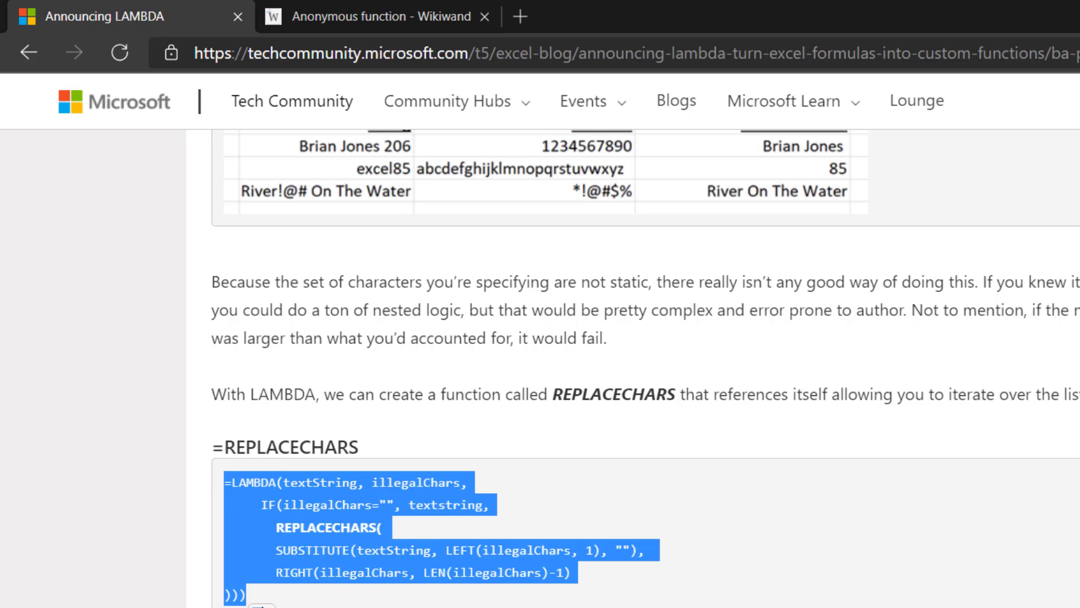
# Highlight the REPLACECHARS name above its formula and read the article's explanation of how the function calls itself.
pyautogui.click(401, 542)
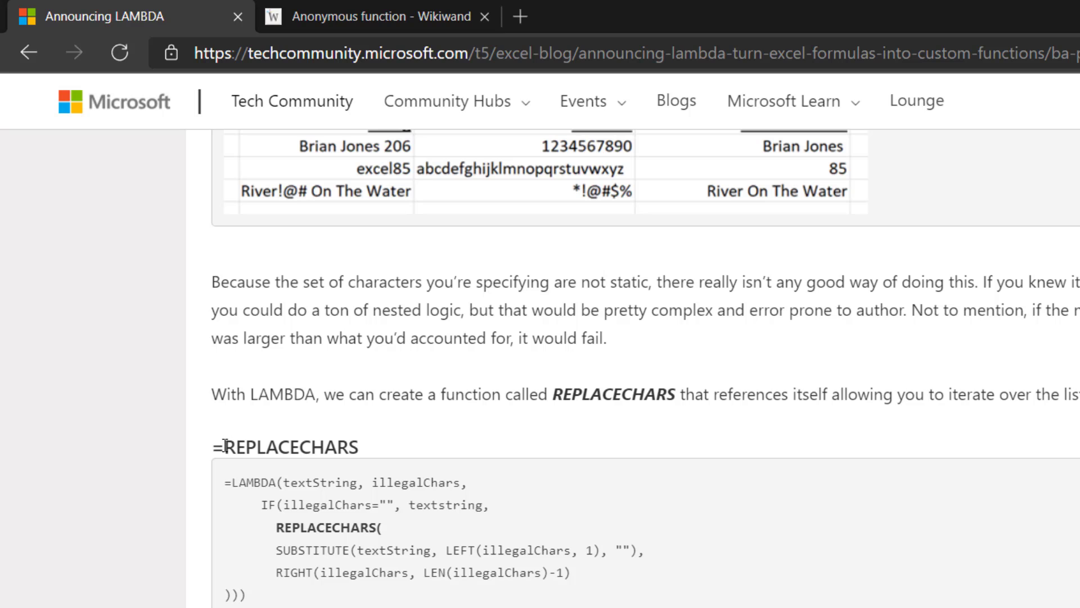
pyautogui.moveTo(224, 446); pyautogui.dragTo(362, 443)
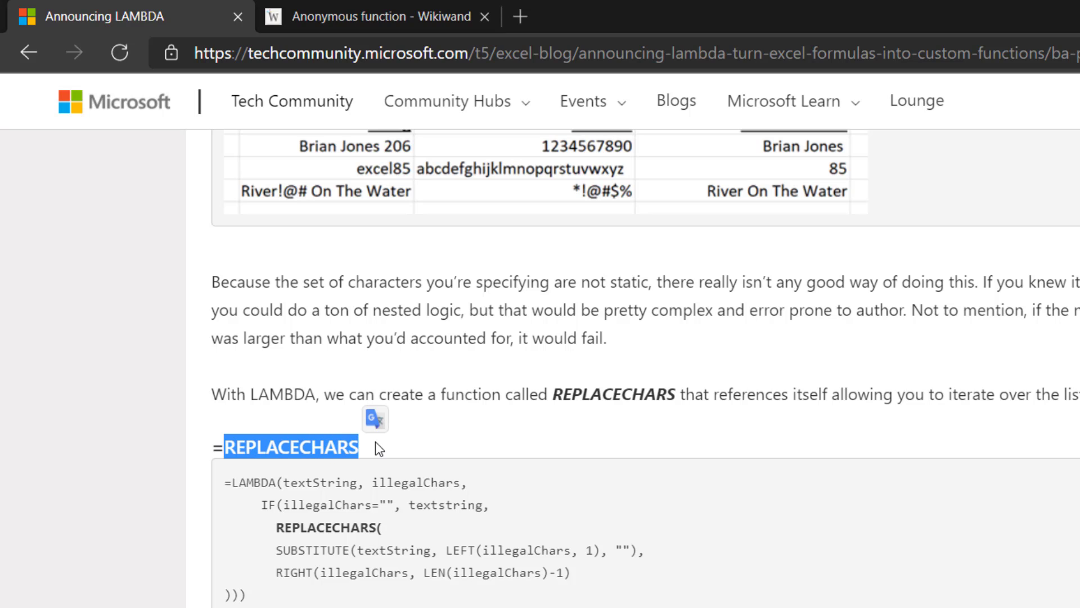
pyautogui.click(376, 445)
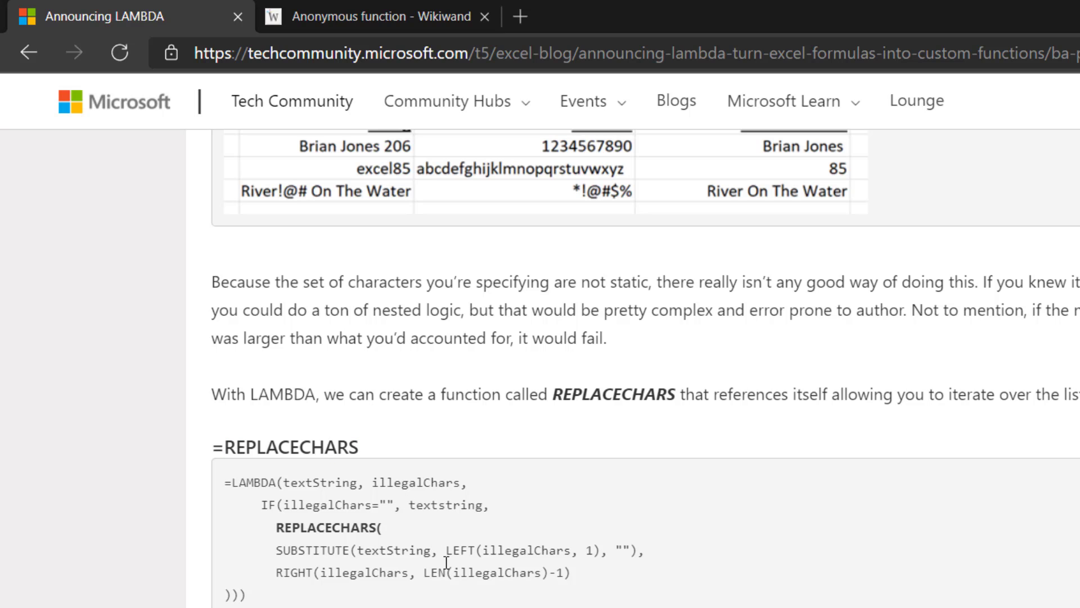
pyautogui.scroll(-5, 446, 563)
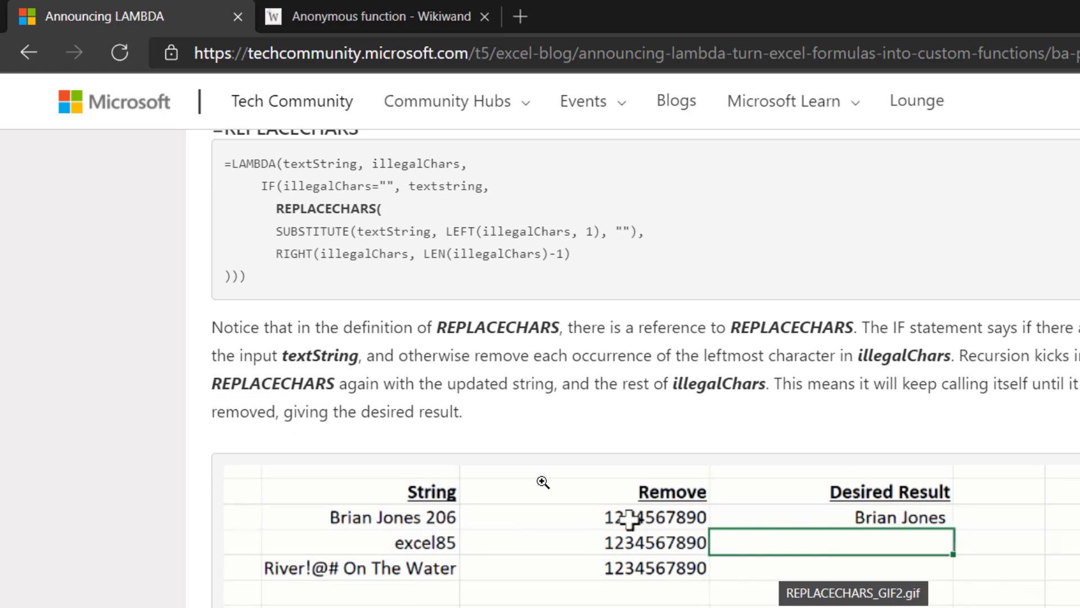
pyautogui.scroll(1, 543, 482)
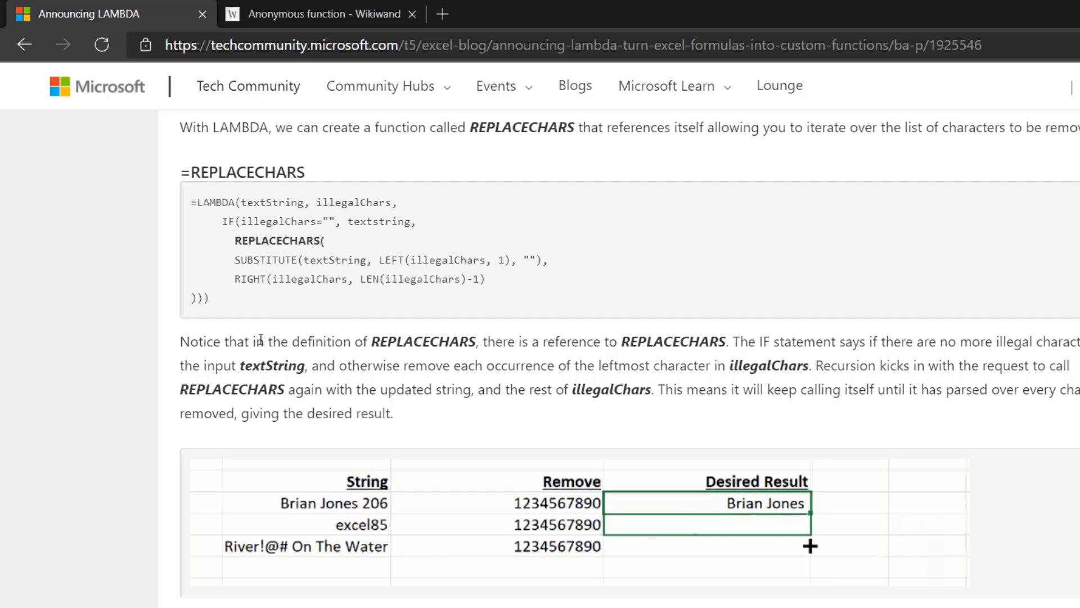
# Return to the String and Remove example table and highlight the recursive REPLACECHARS call inside the LAMBDA formula.
pyautogui.scroll(5, 260, 339)
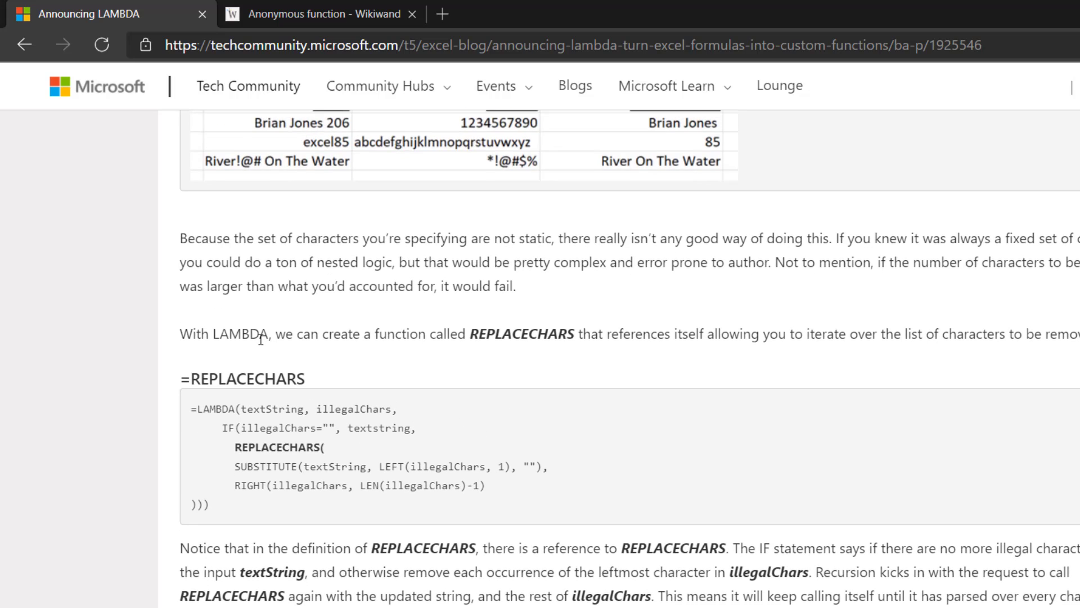
pyautogui.scroll(1, 261, 339)
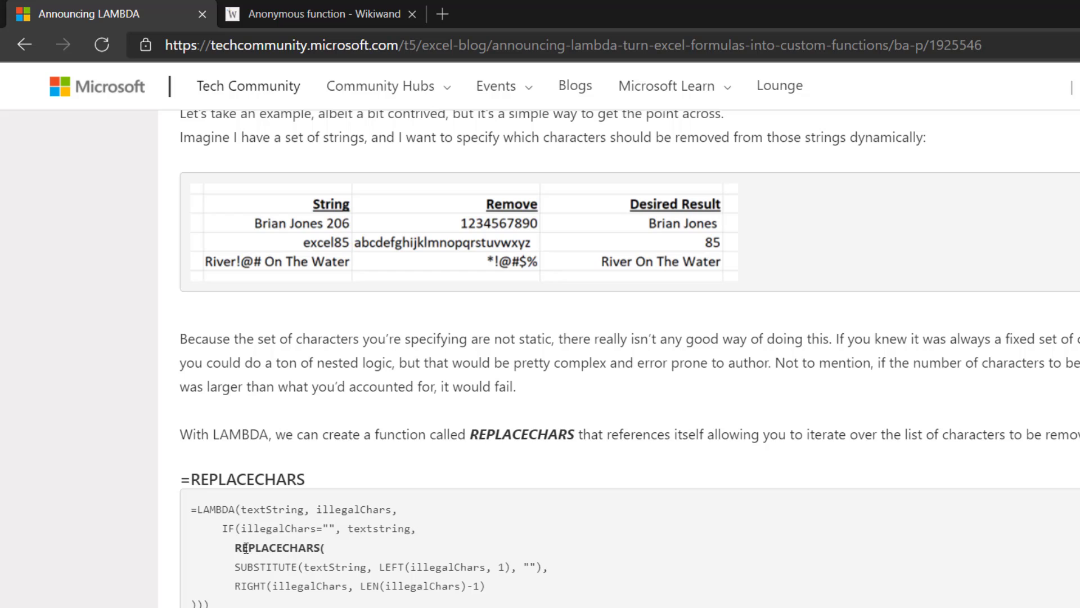
pyautogui.moveTo(236, 550); pyautogui.dragTo(495, 591)
pyautogui.click(355, 559)
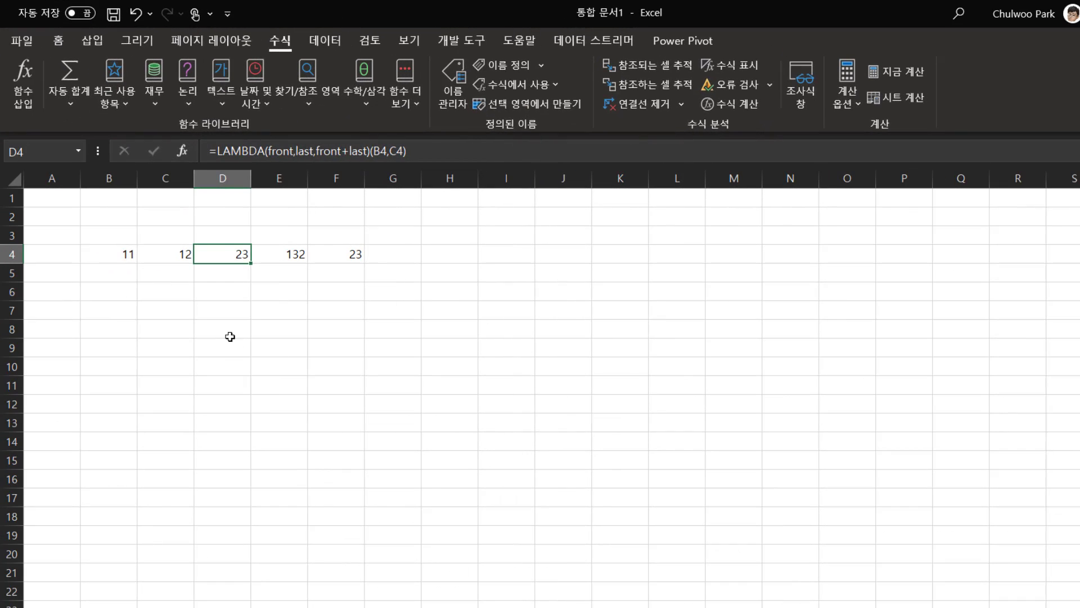
# In the Excel workbook, enter a sample full name unspaced in D7, with one space after the surname in D8, and with every syllable spaced in D9.
pyautogui.click(202, 309)
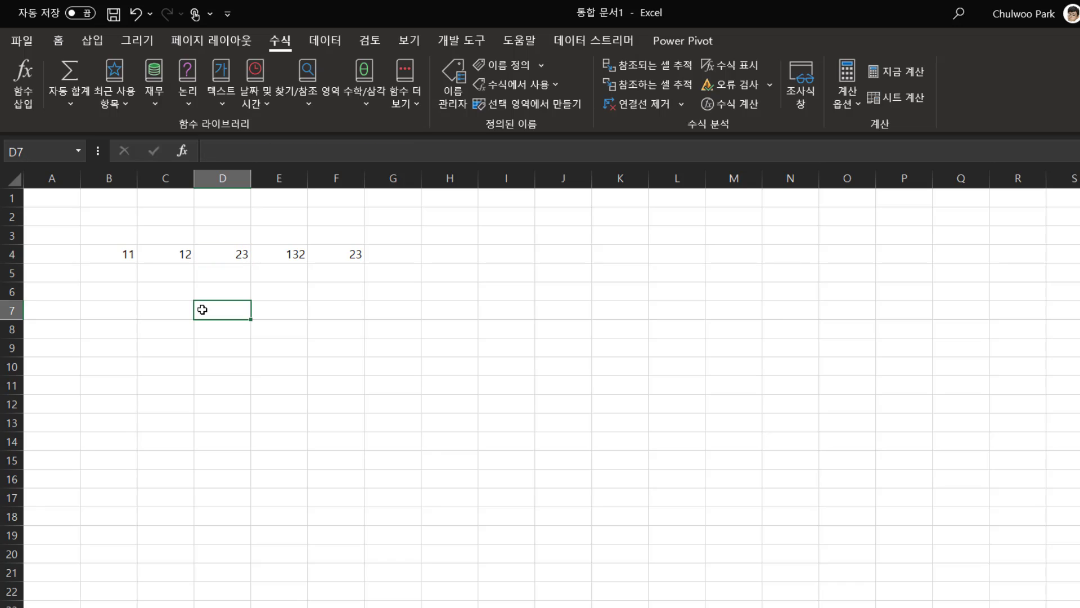
pyautogui.write('ghd')
pyautogui.press('BackSpace')
pyautogui.press('BackSpace')
pyautogui.press('BackSpace')
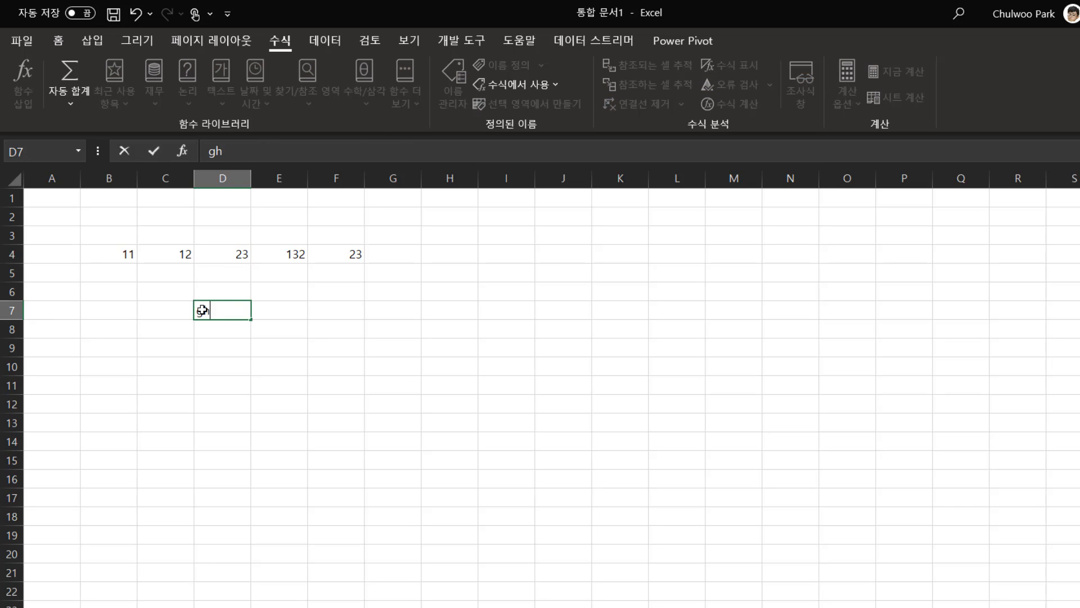
pyautogui.write('홍길ㄷㅗㅇ')
pyautogui.press('Return')
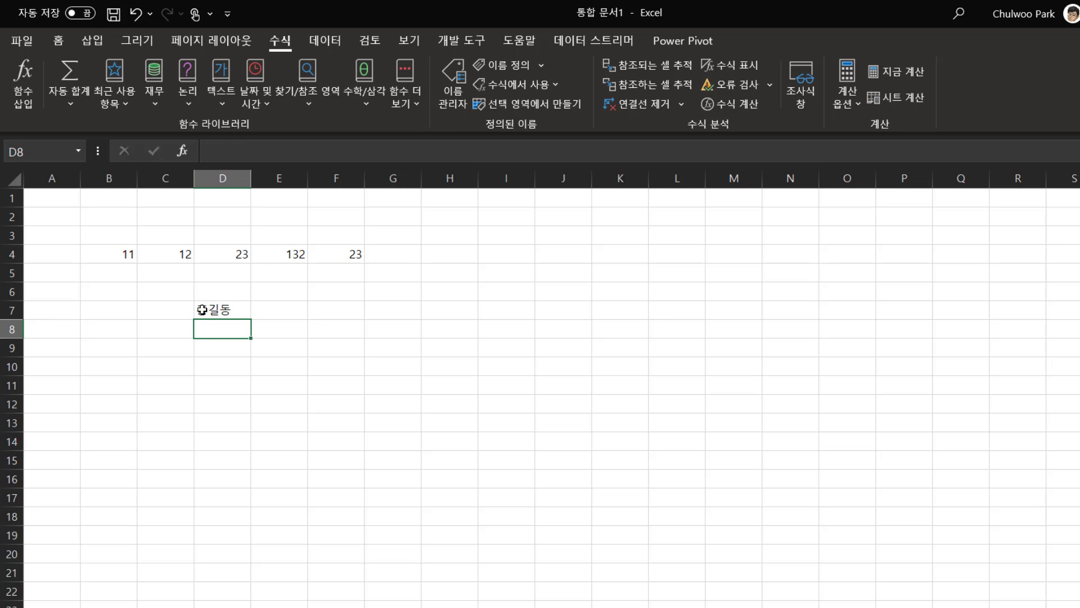
pyautogui.write('호ㅇ 길동')
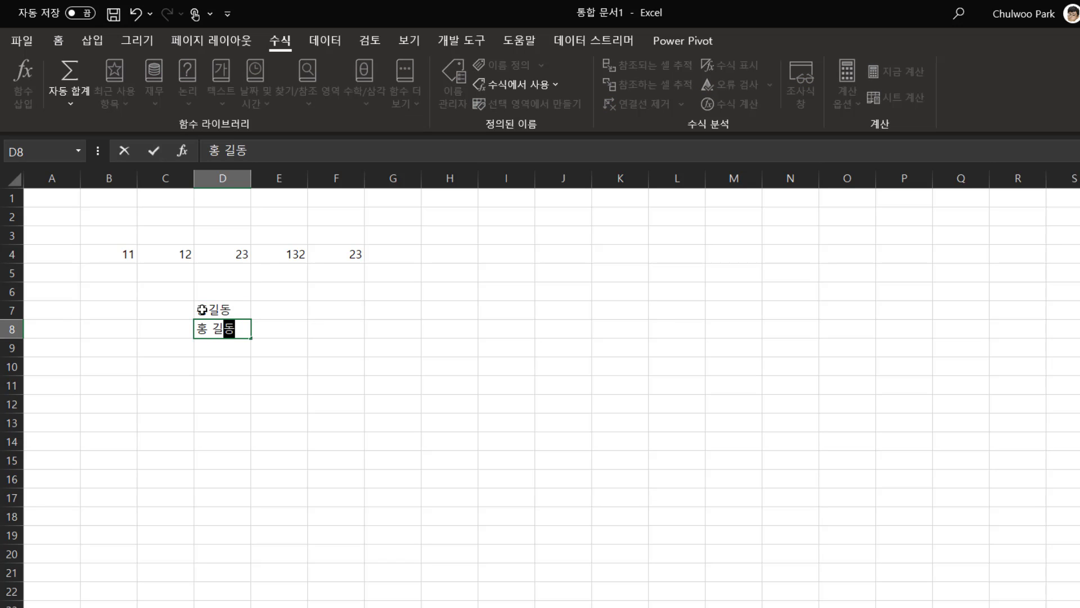
pyautogui.press('Return')
pyautogui.write('홍 길')
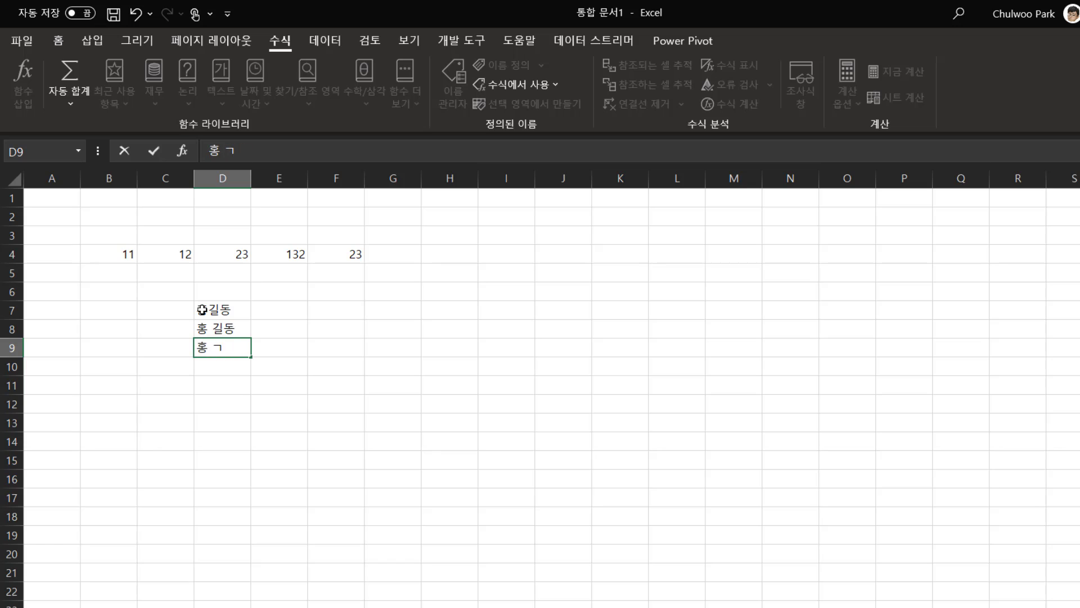
pyautogui.write(' 동')
pyautogui.press('Tab')
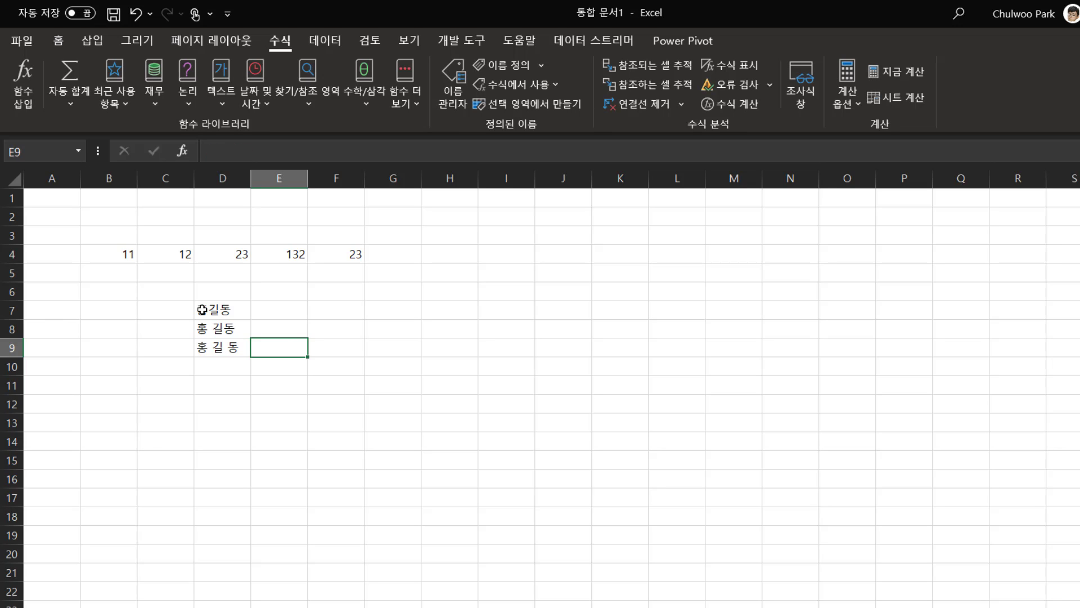
# Enter =SUBSTITUTE(D7," ","") in E7 to strip the spaces from the name in D7.
pyautogui.press('Up')
pyautogui.press('Up')
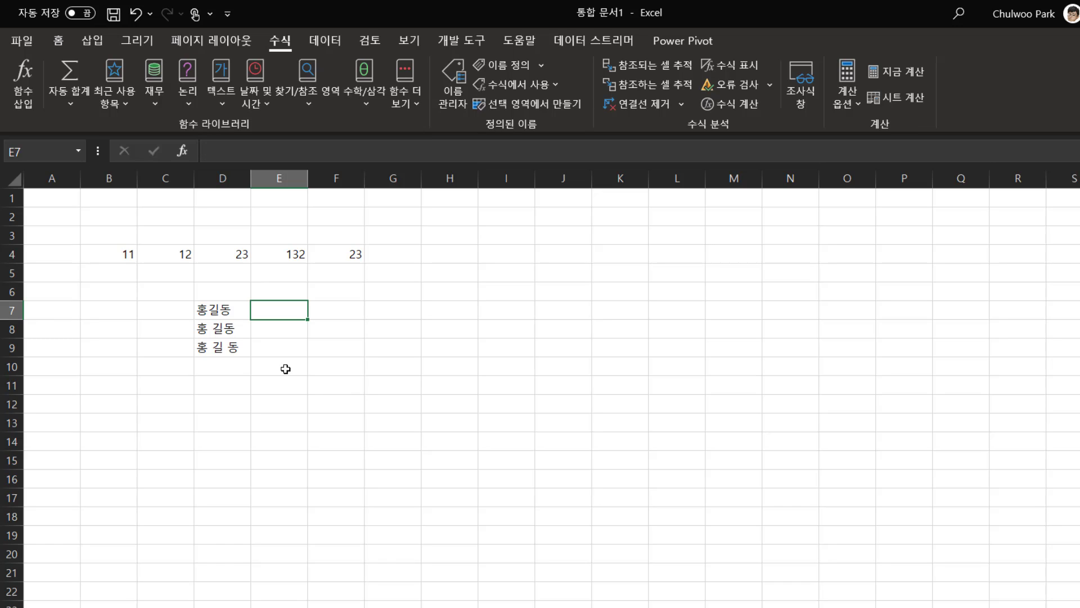
pyautogui.write('=')
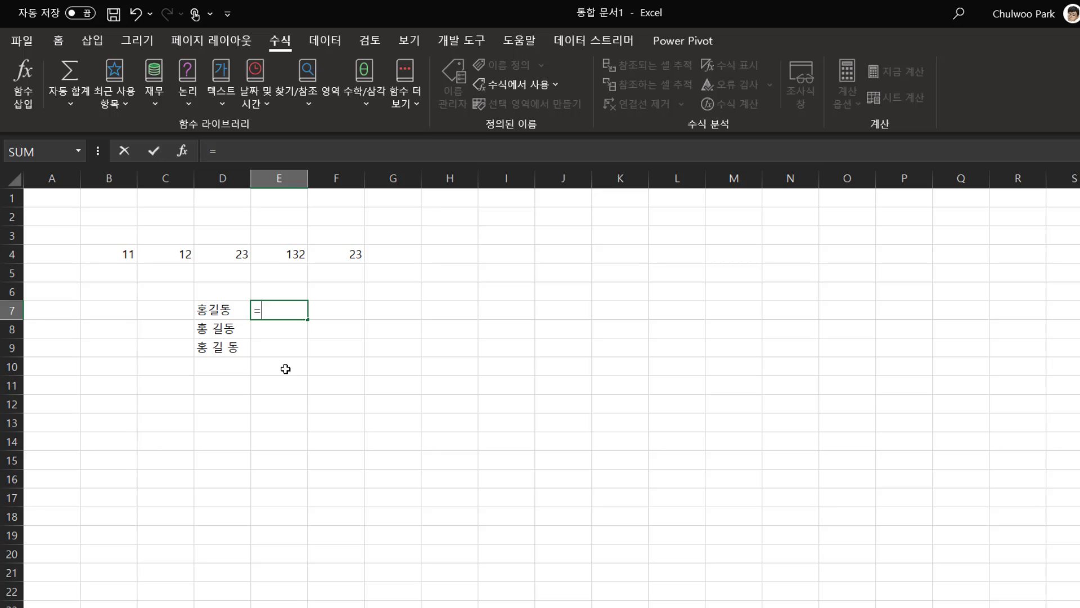
pyautogui.write('su')
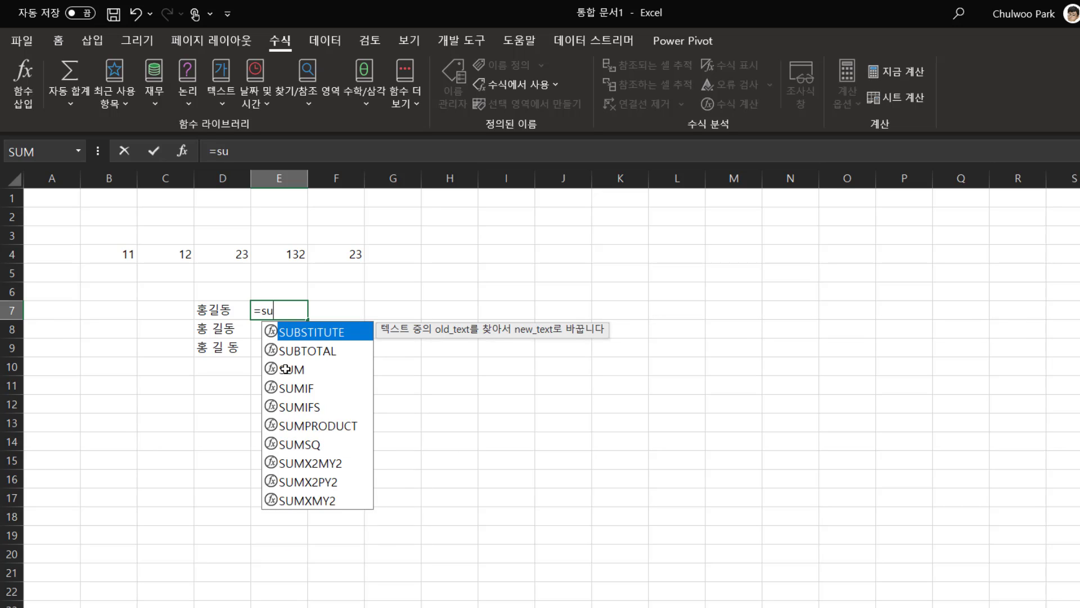
pyautogui.press('Tab')
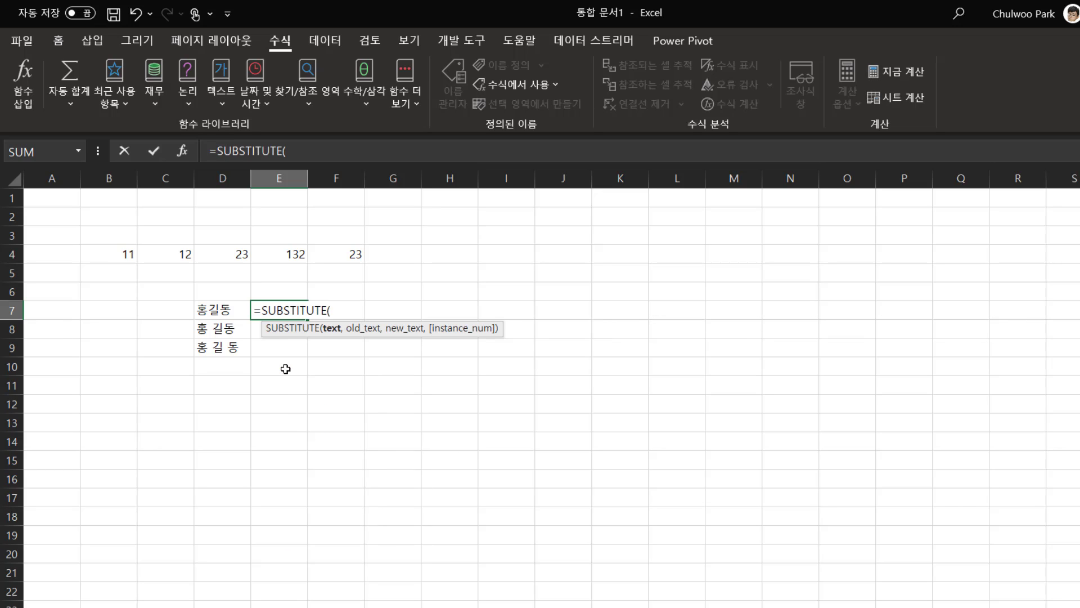
pyautogui.click(221, 310)
pyautogui.write(',"')
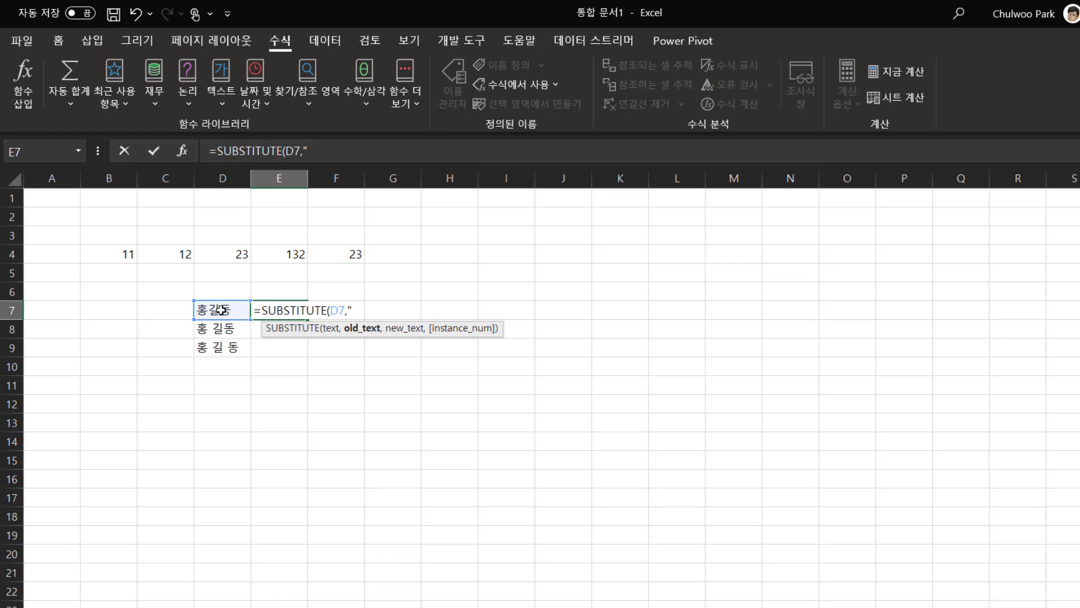
pyautogui.write(' ",')
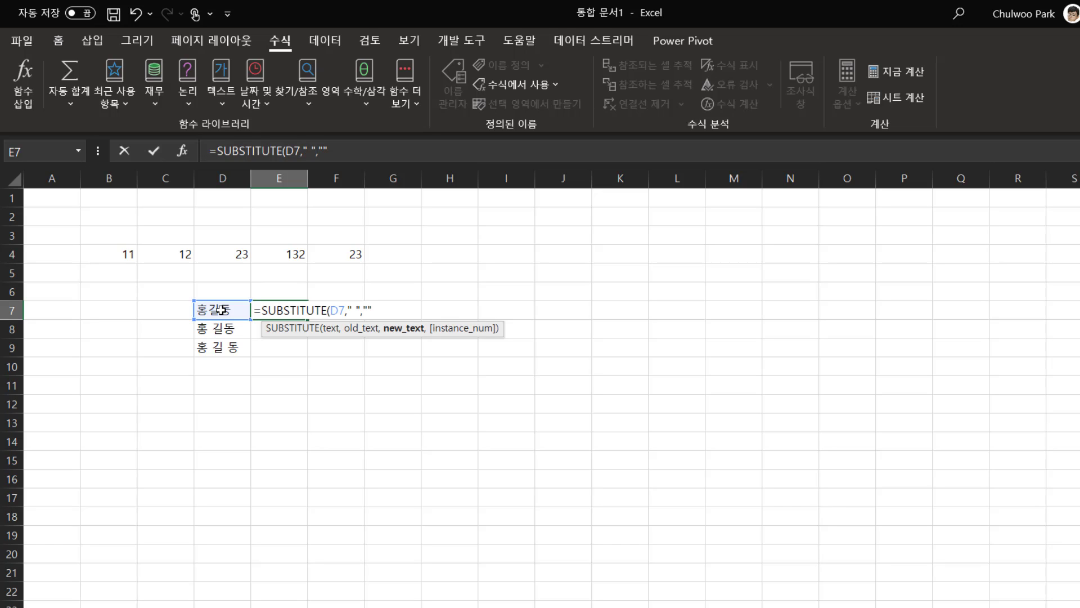
pyautogui.write('"")')
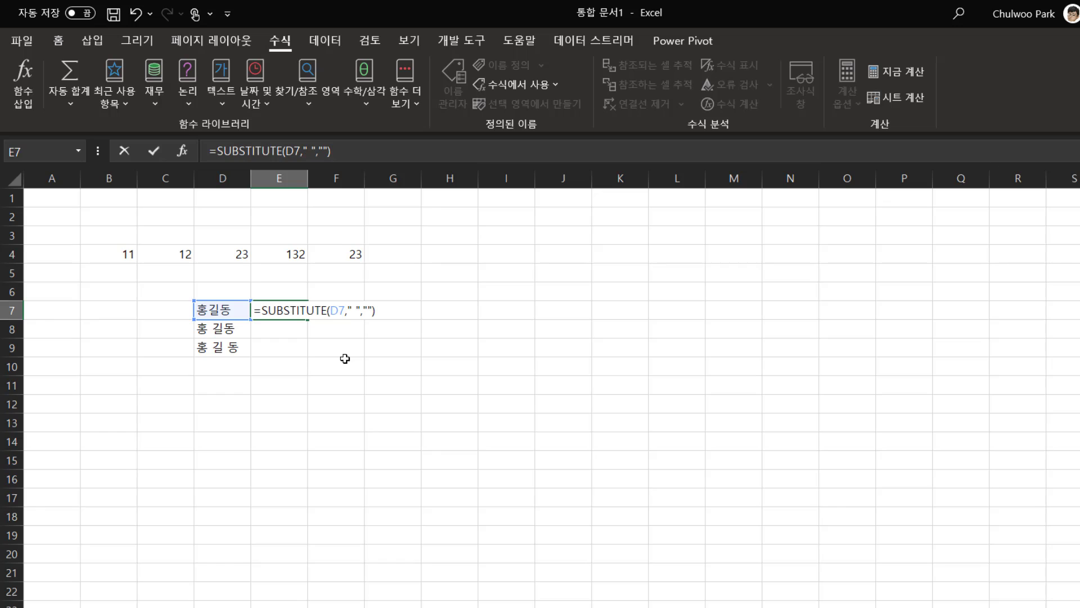
pyautogui.press('Return')
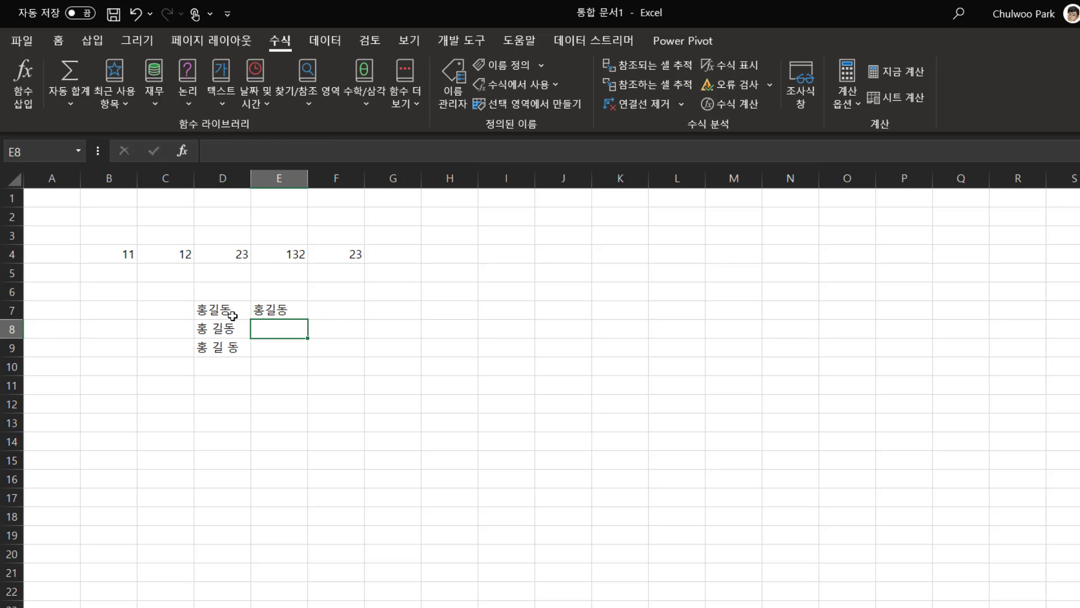
# Fill the SUBSTITUTE formula from E7 down to E9 and compare the results with the original names.
pyautogui.click(285, 310)
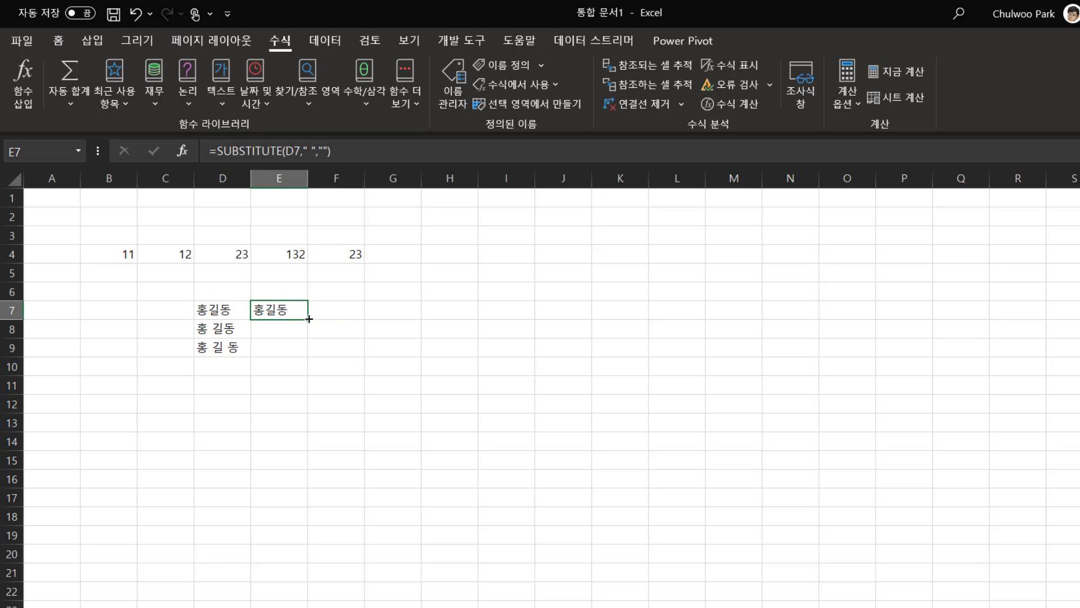
pyautogui.doubleClick(309, 319)
pyautogui.click(212, 331)
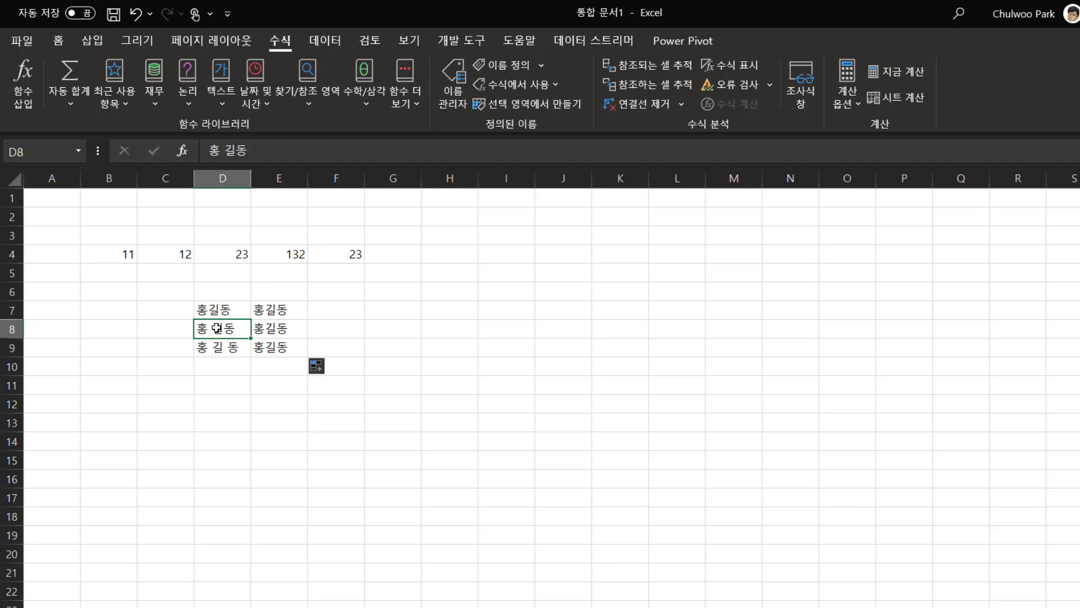
pyautogui.click(288, 353)
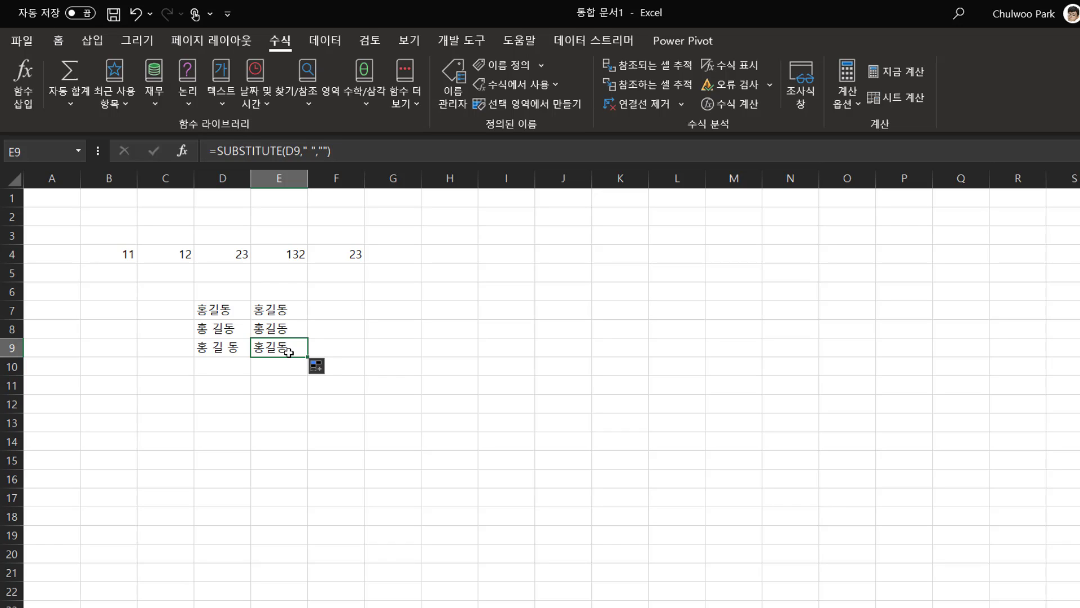
# Add the sample name in parentheses in D10, with a space and a hyphen in D11, and with slashes between syllables in D12.
pyautogui.click(227, 365)
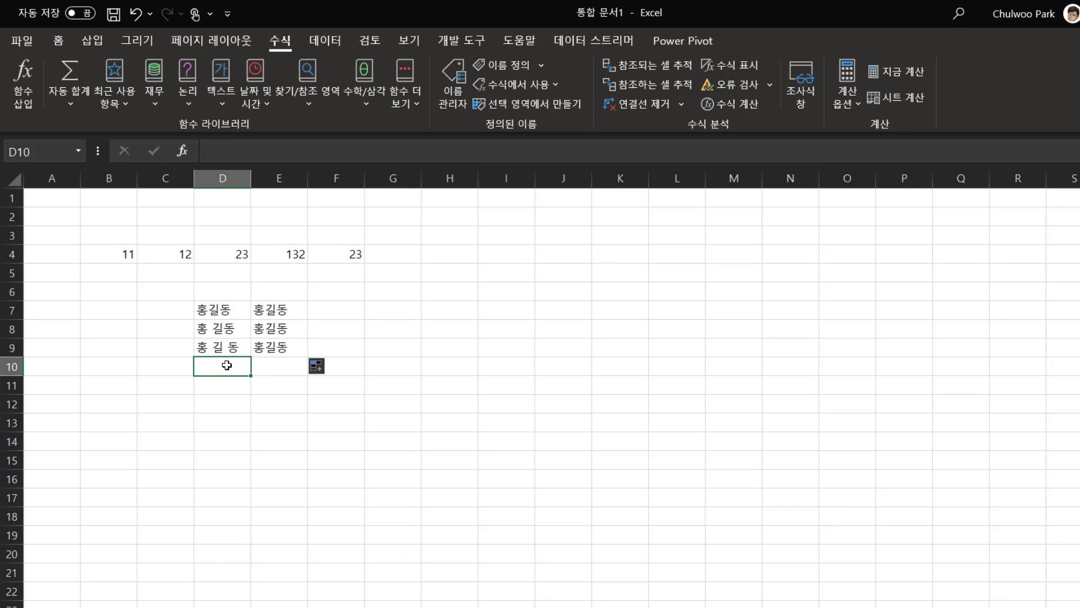
pyautogui.write('(gh')
pyautogui.press('BackSpace')
pyautogui.press('BackSpace')
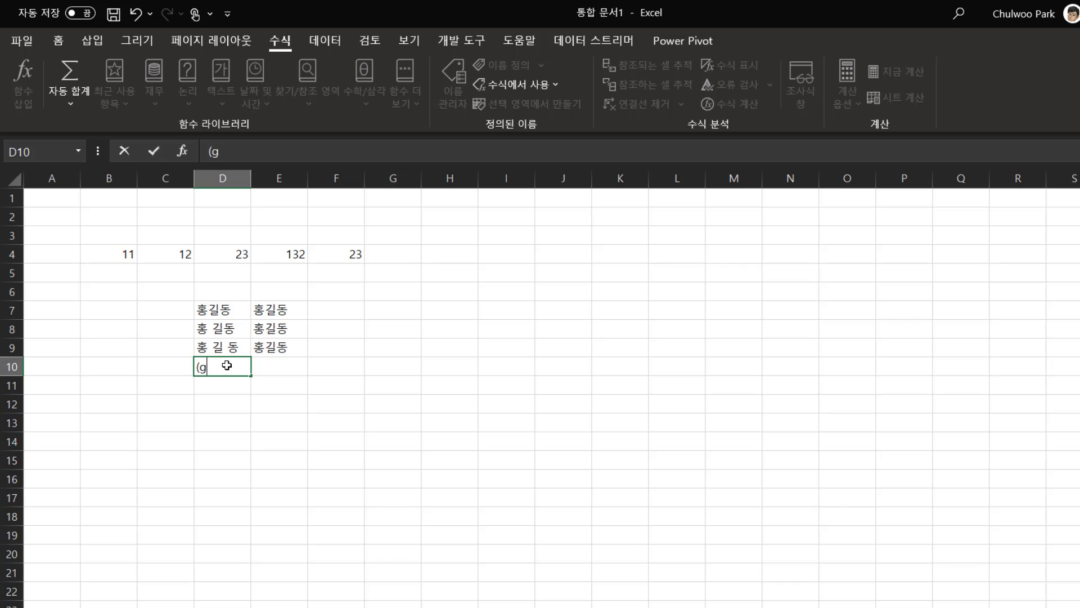
pyautogui.write('홍길동)')
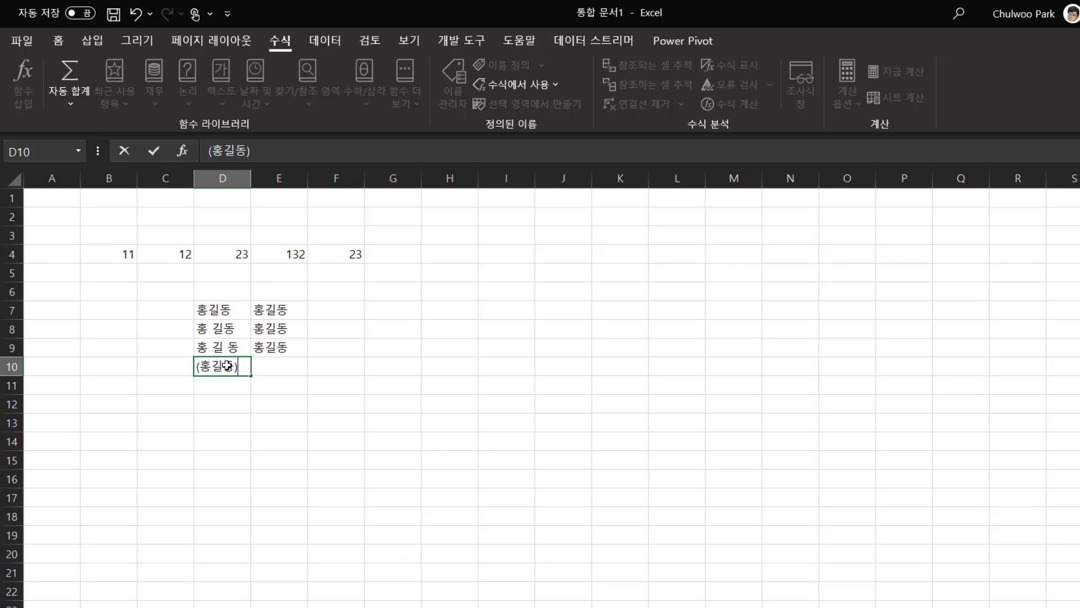
pyautogui.press('Return')
pyautogui.write('홍 ㄱ')
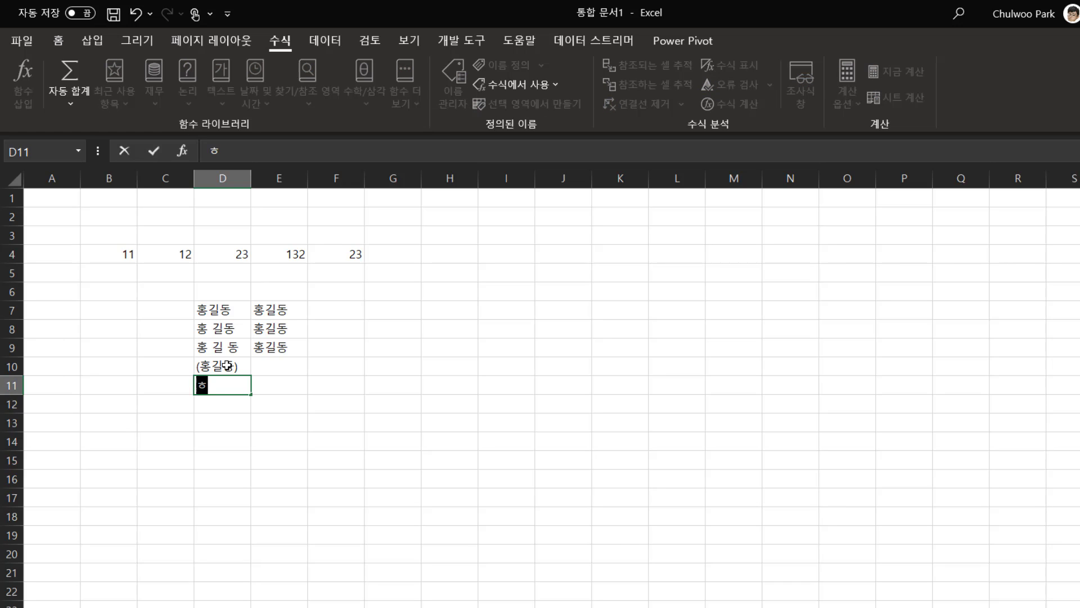
pyautogui.write('길-동')
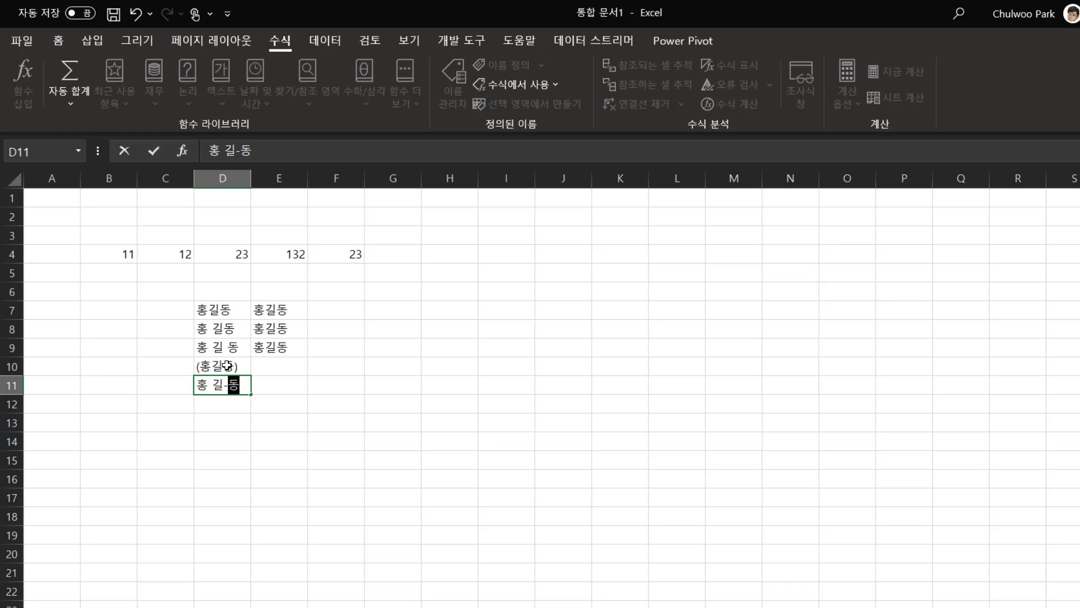
pyautogui.press('Return')
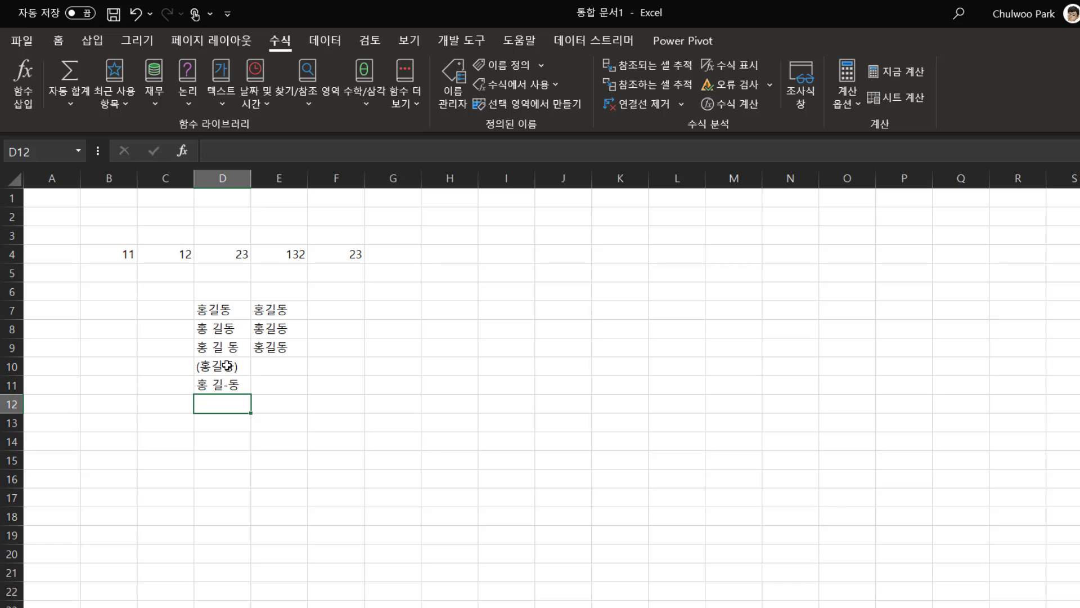
pyautogui.write('홍/')
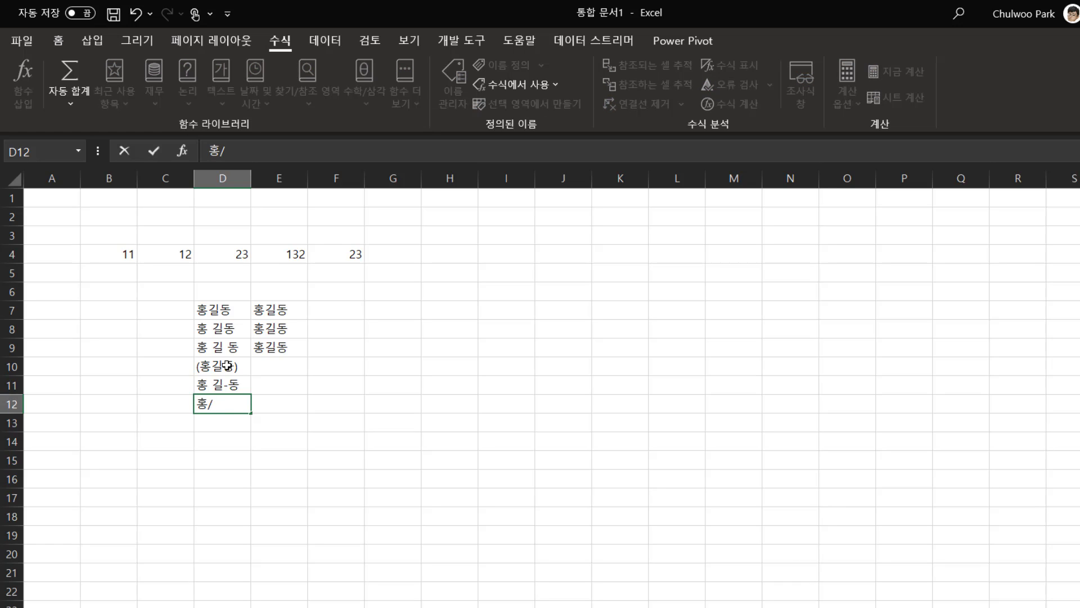
pyautogui.write('길/동')
pyautogui.press('Right')
# Fill E7's SUBSTITUTE formula down again through E9 beside the extended name list.
pyautogui.press('Up')
pyautogui.press('Up')
pyautogui.press('Up')
pyautogui.press('Up')
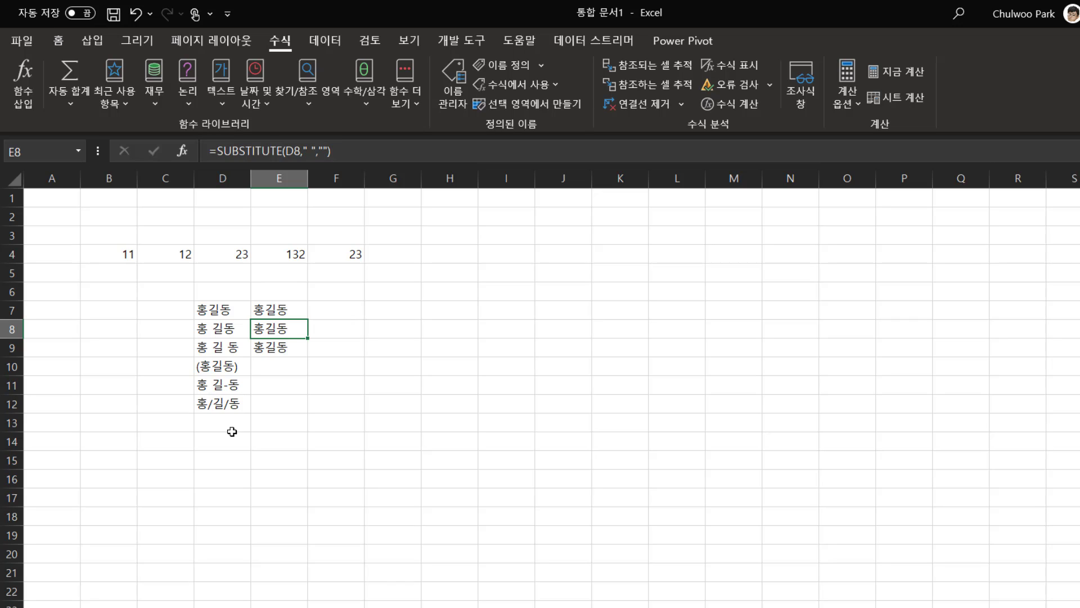
pyautogui.click(287, 314)
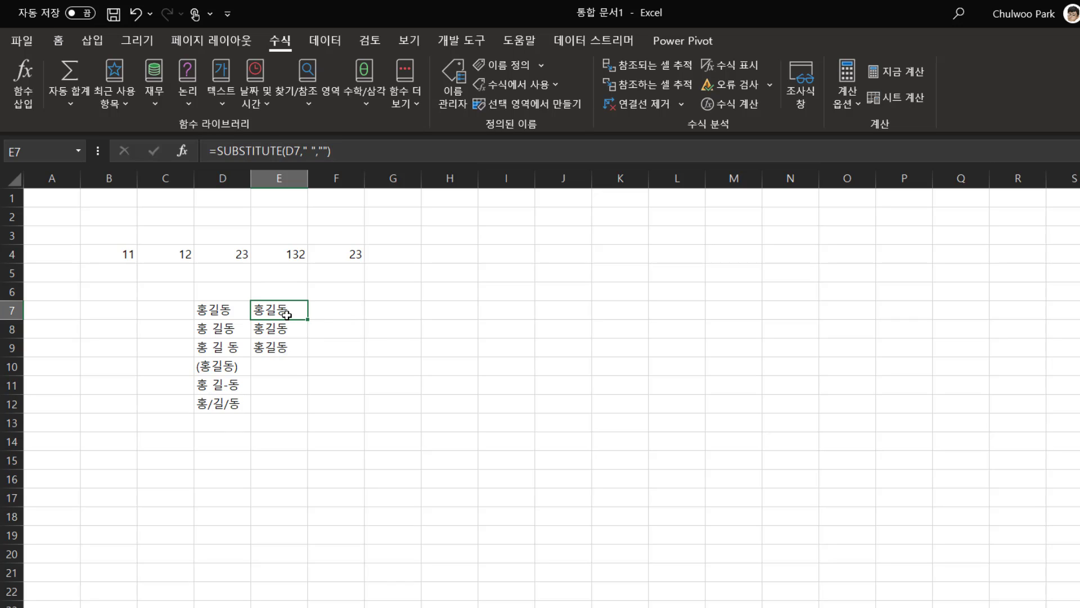
pyautogui.moveTo(308, 319); pyautogui.dragTo(309, 355)
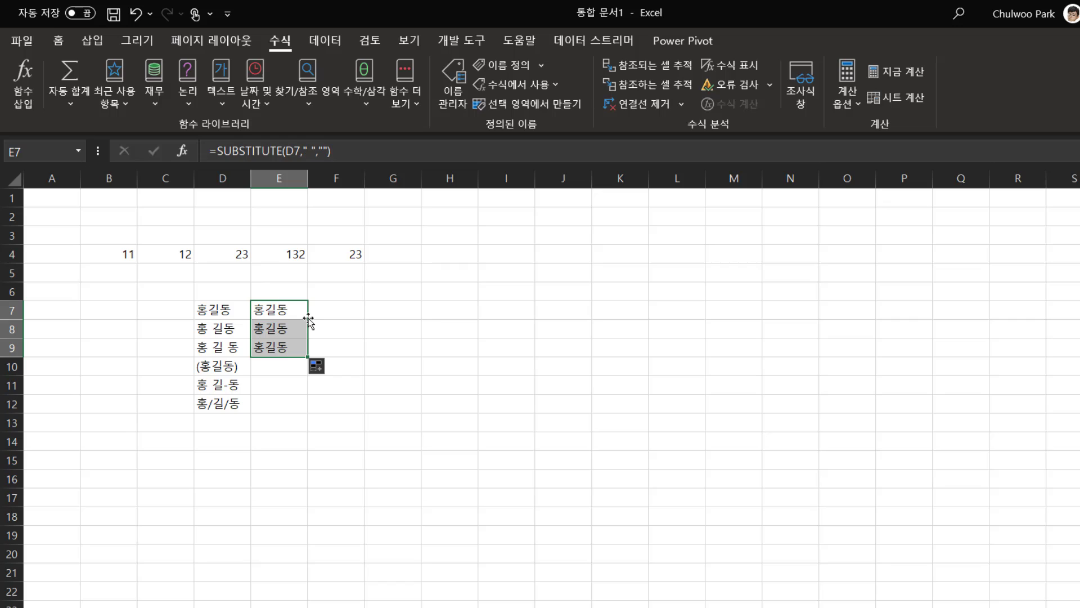
# Fill the SUBSTITUTE formula down through E12, and begin a LAMBDA formula in F7 with the parameters original and remove.
pyautogui.doubleClick(309, 355)
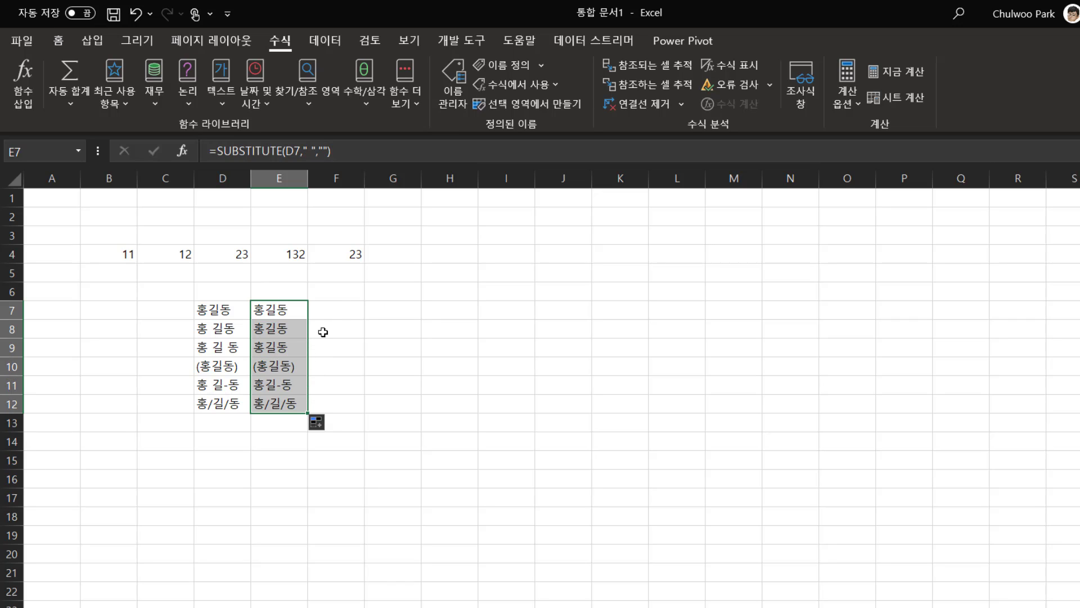
pyautogui.click(342, 307)
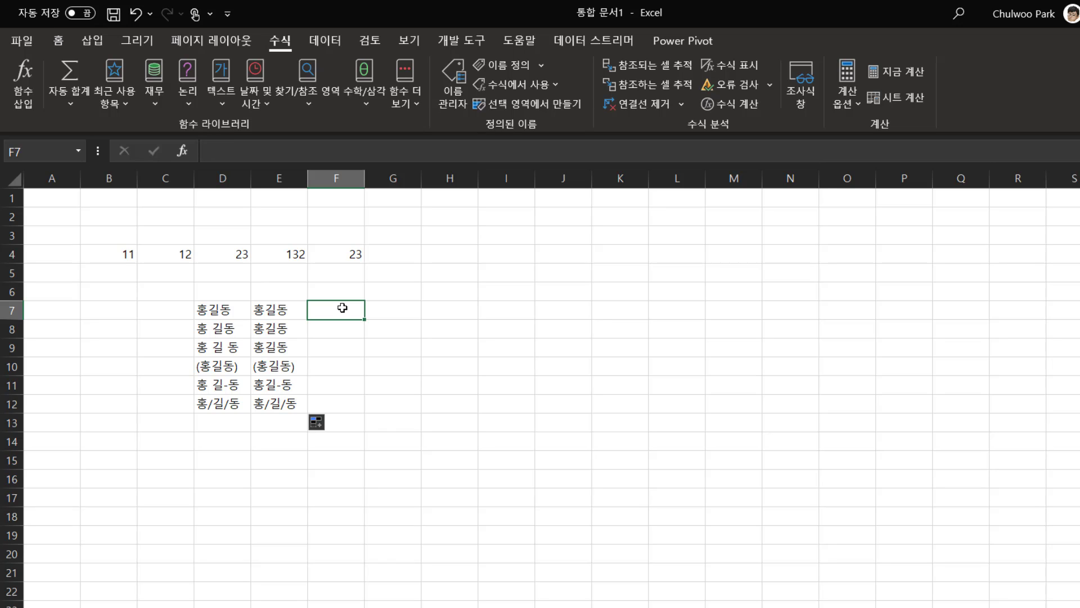
pyautogui.write('=')
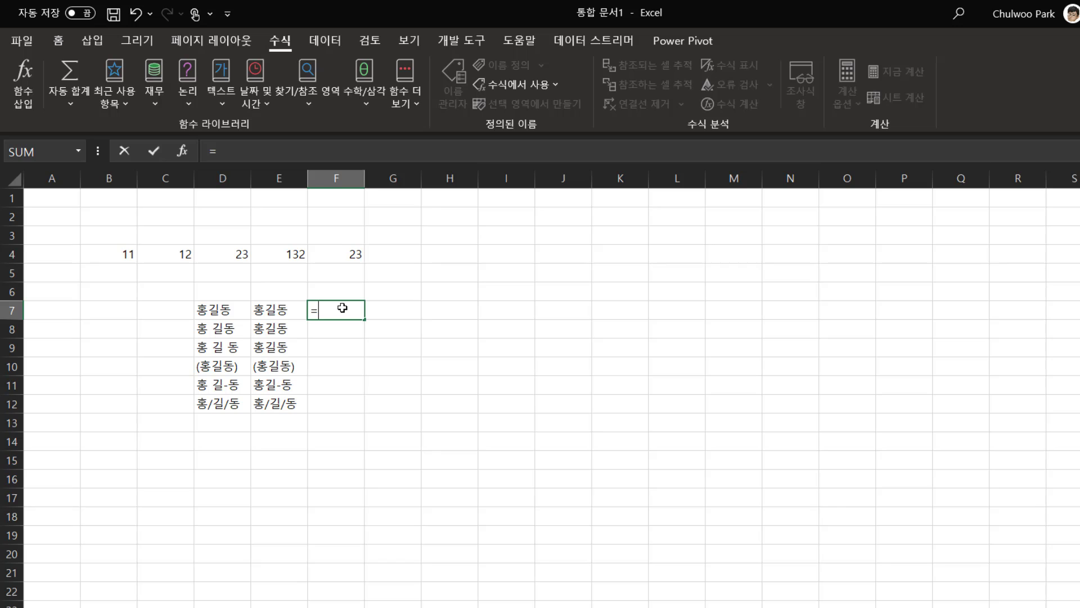
pyautogui.write('l')
pyautogui.press('Tab')
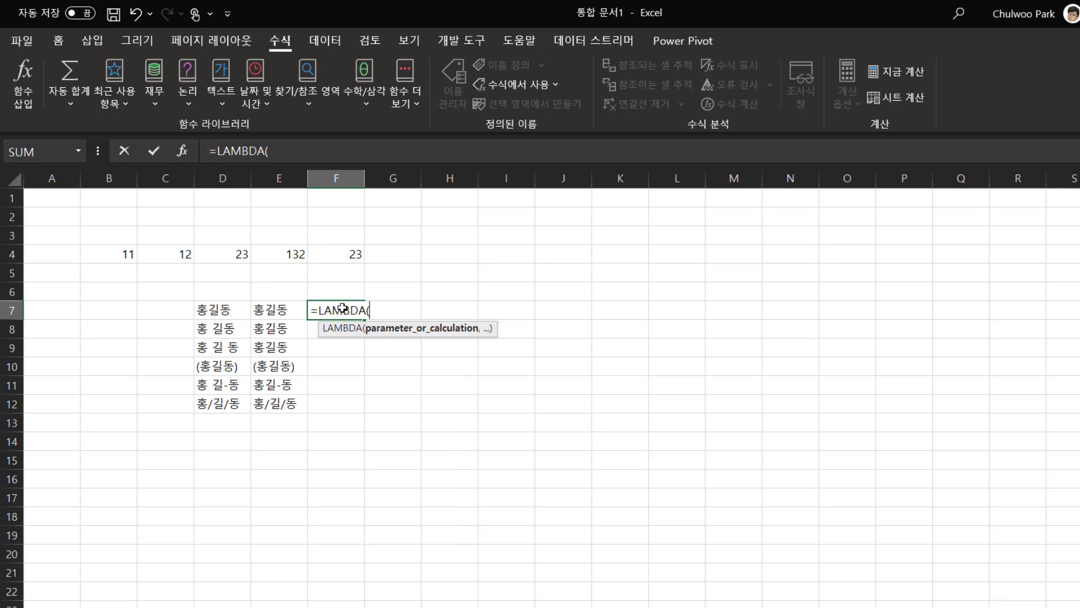
pyautogui.write('original')
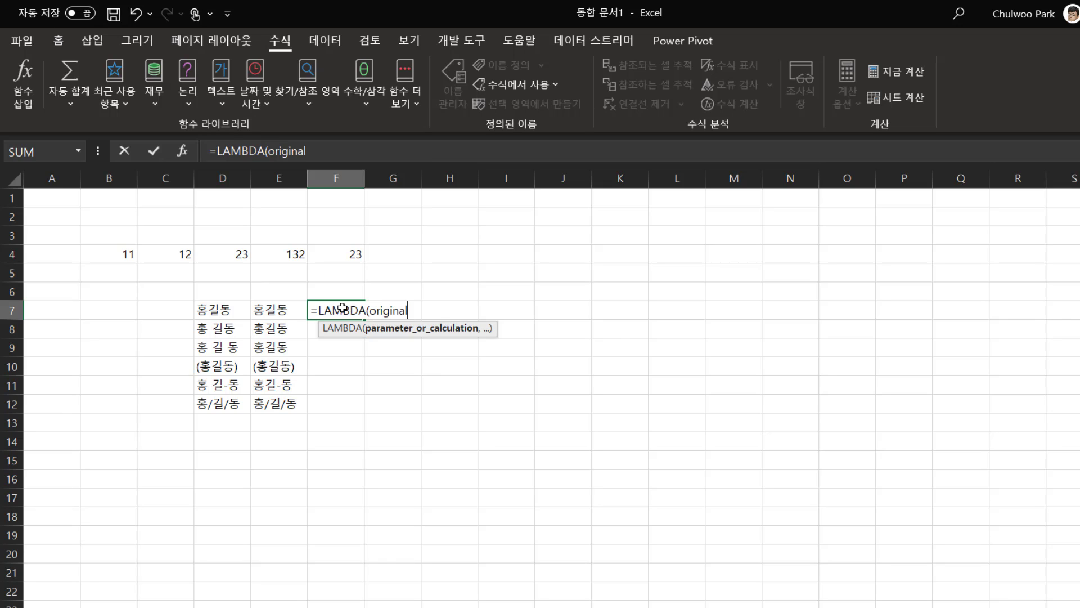
pyautogui.write(',')
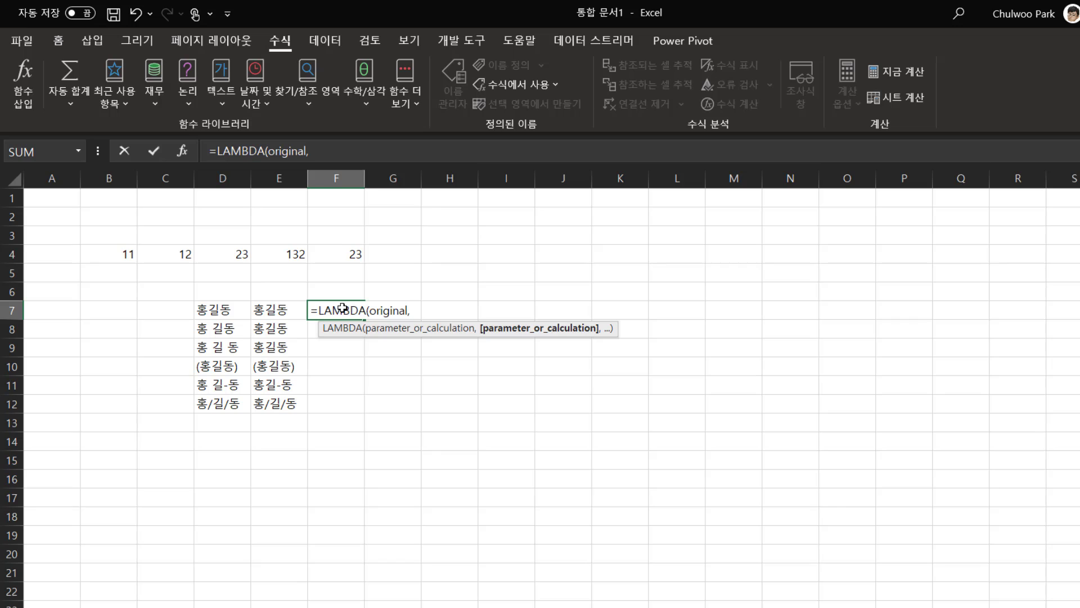
pyautogui.write('remove,')
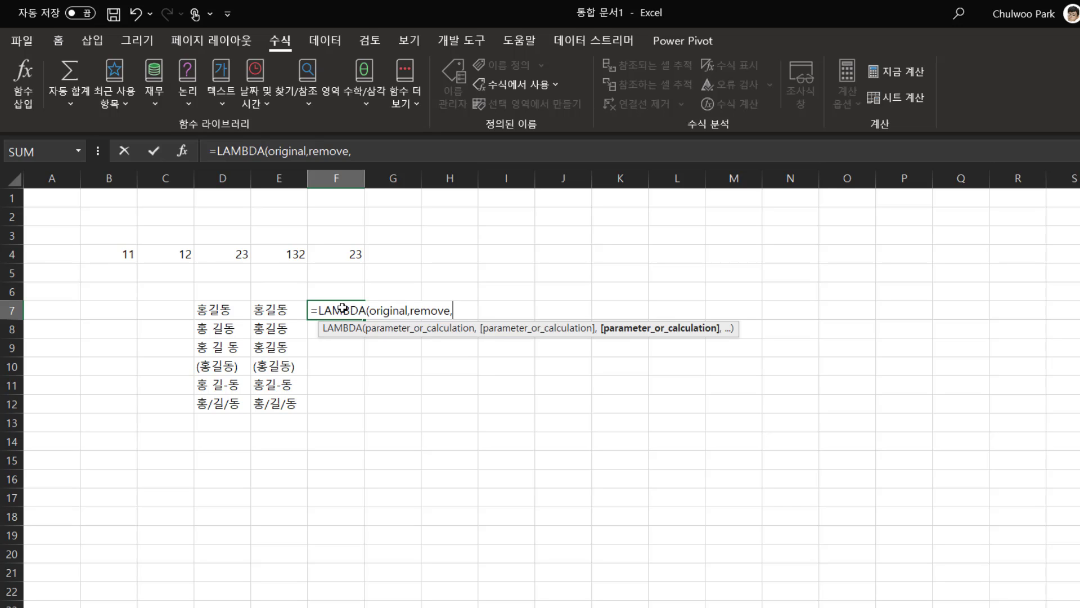
# Add an IF to the F7 LAMBDA that tests remove="" and returns original when true.
pyautogui.write('if')
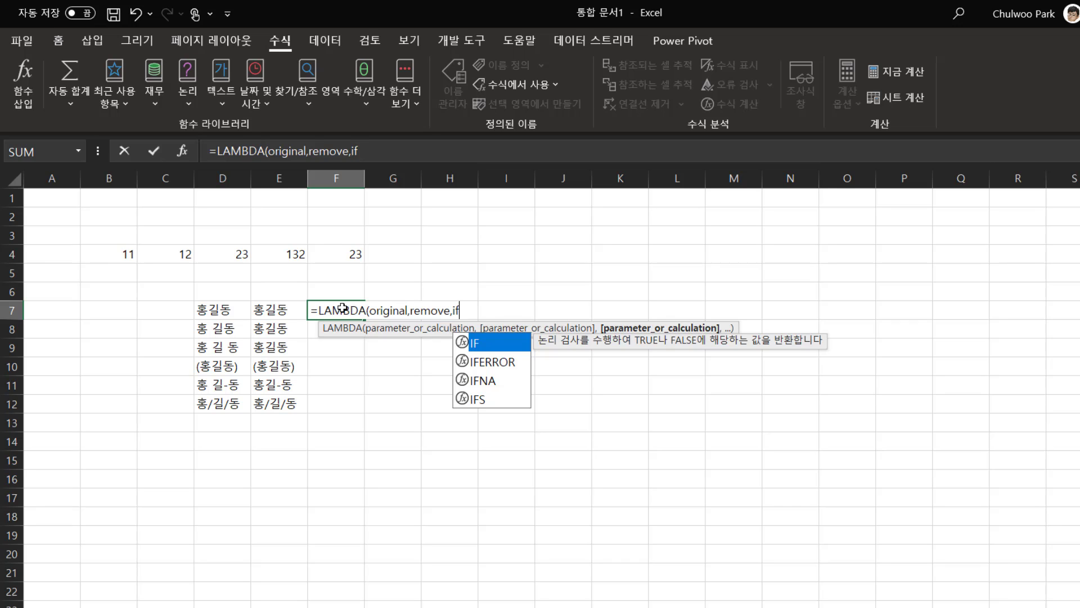
pyautogui.write('(')
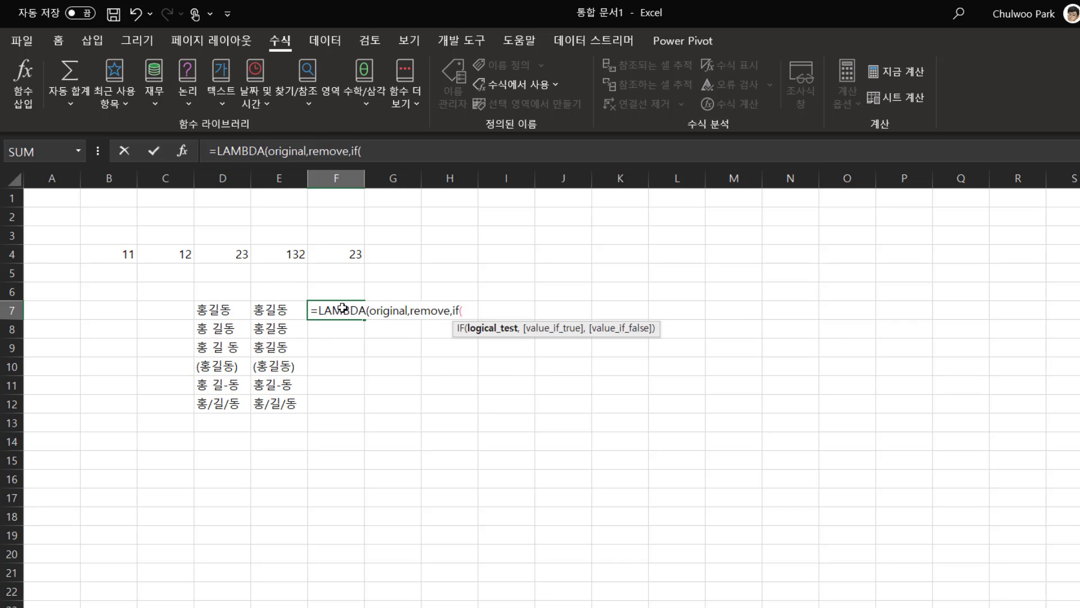
pyautogui.write('or')
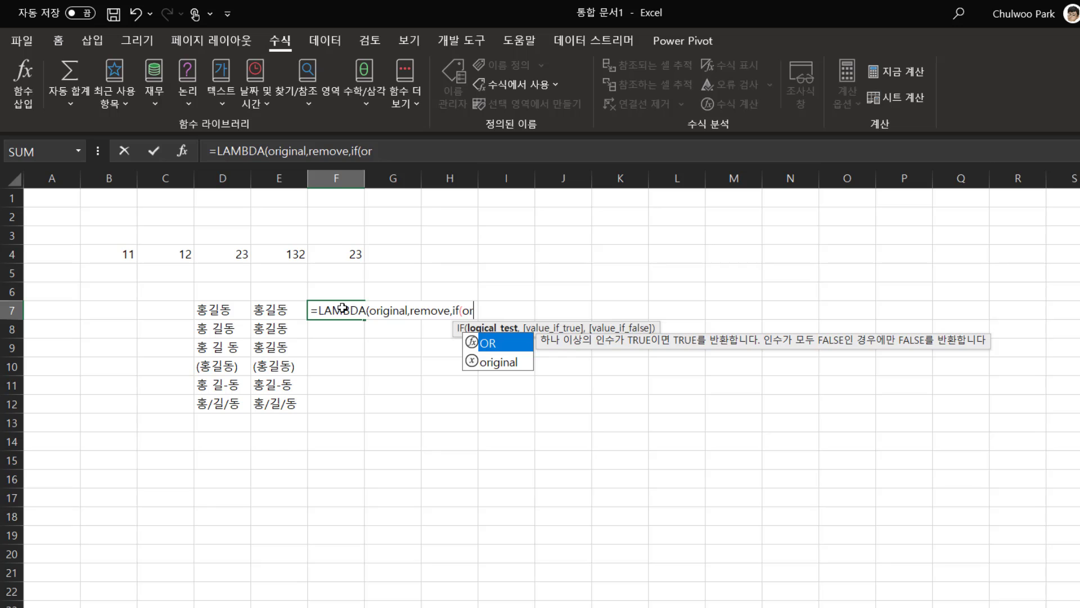
pyautogui.press('BackSpace')
pyautogui.press('BackSpace')
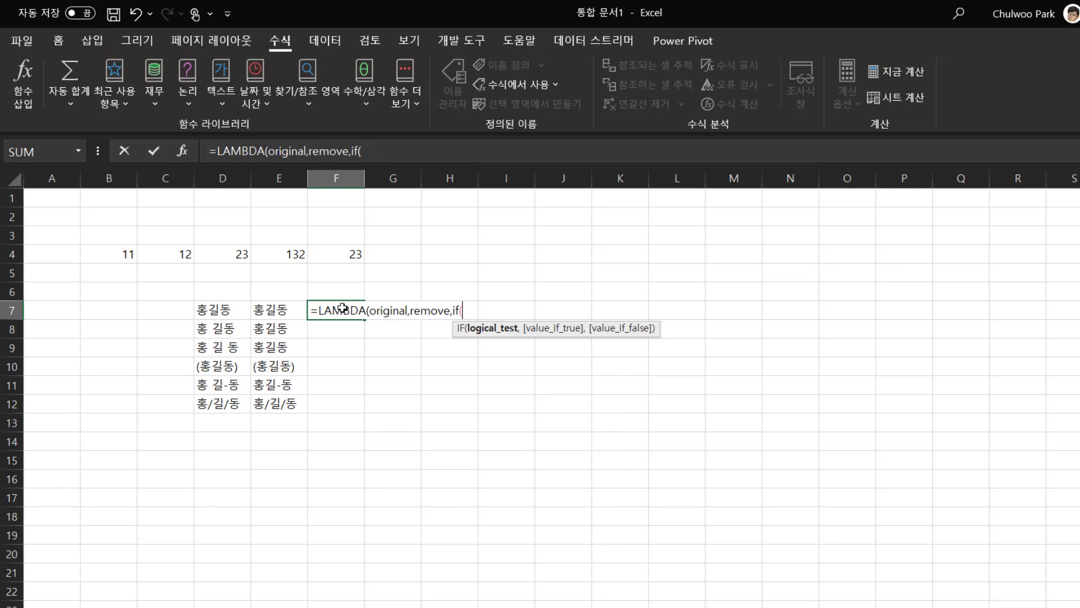
pyautogui.write('re')
pyautogui.press('Down')
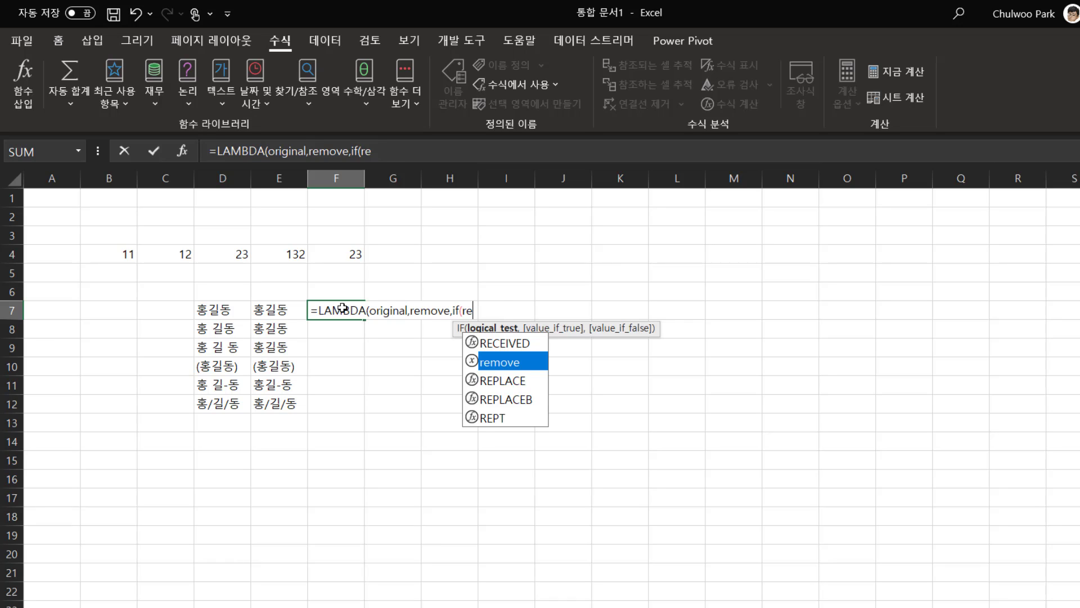
pyautogui.press('Tab')
pyautogui.write('="')
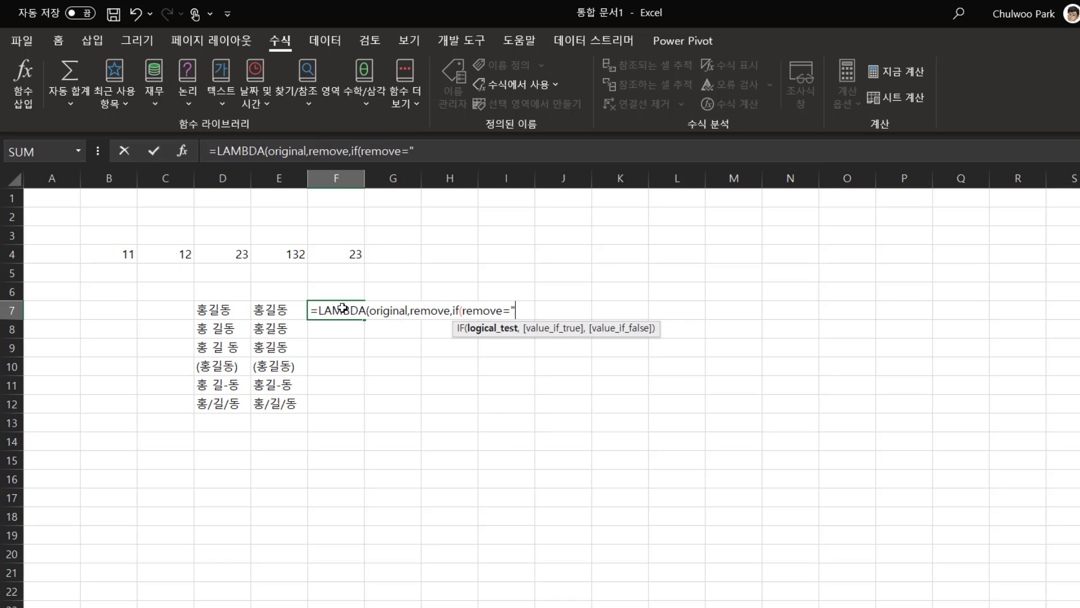
pyautogui.write('"')
pyautogui.write(',')
pyautogui.write('or')
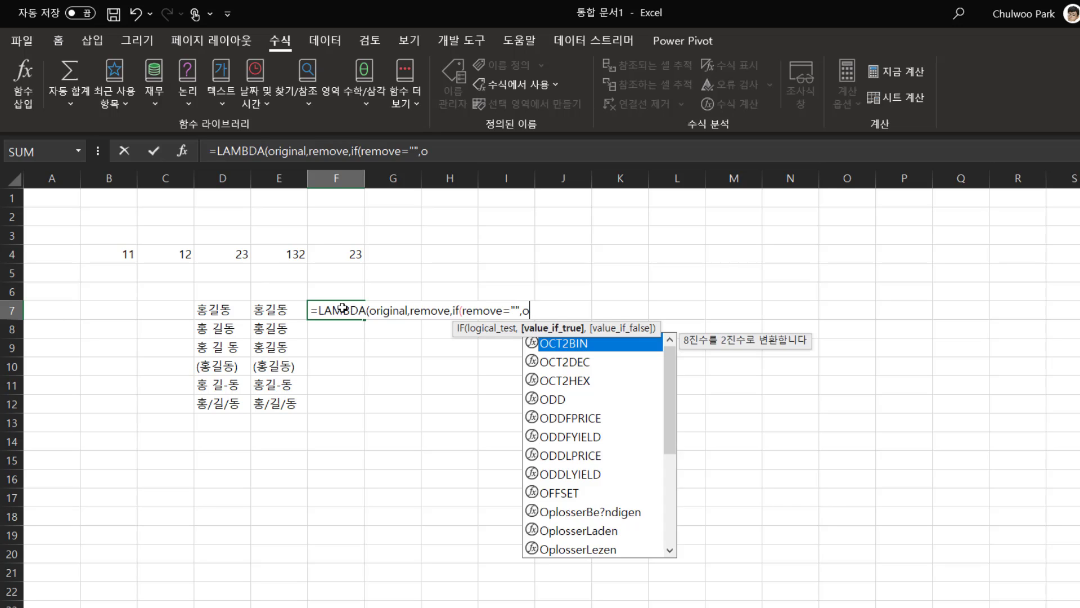
pyautogui.press('Tab')
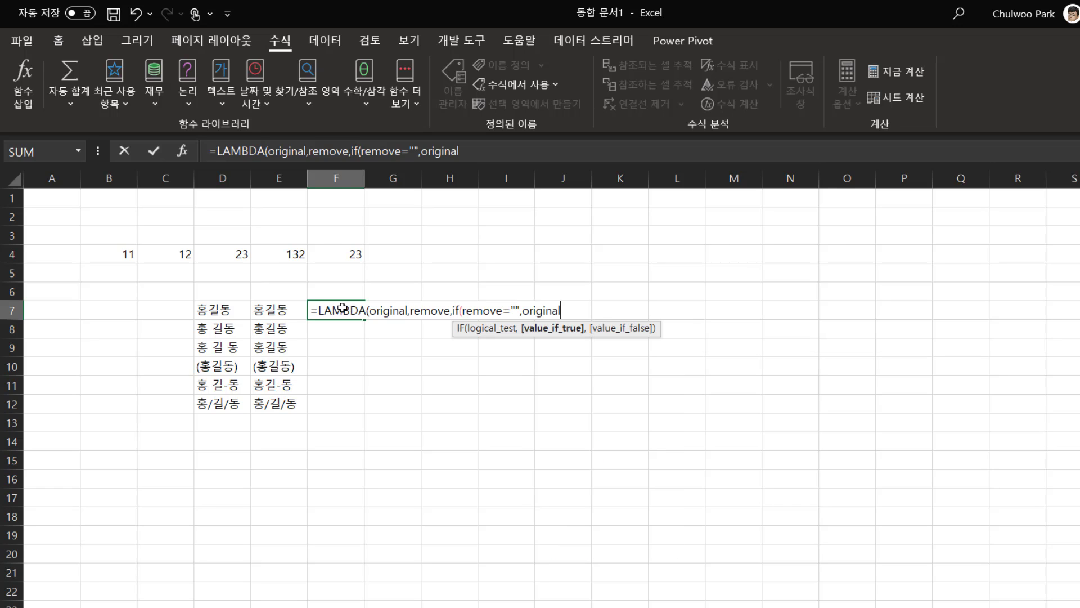
pyautogui.write(',')
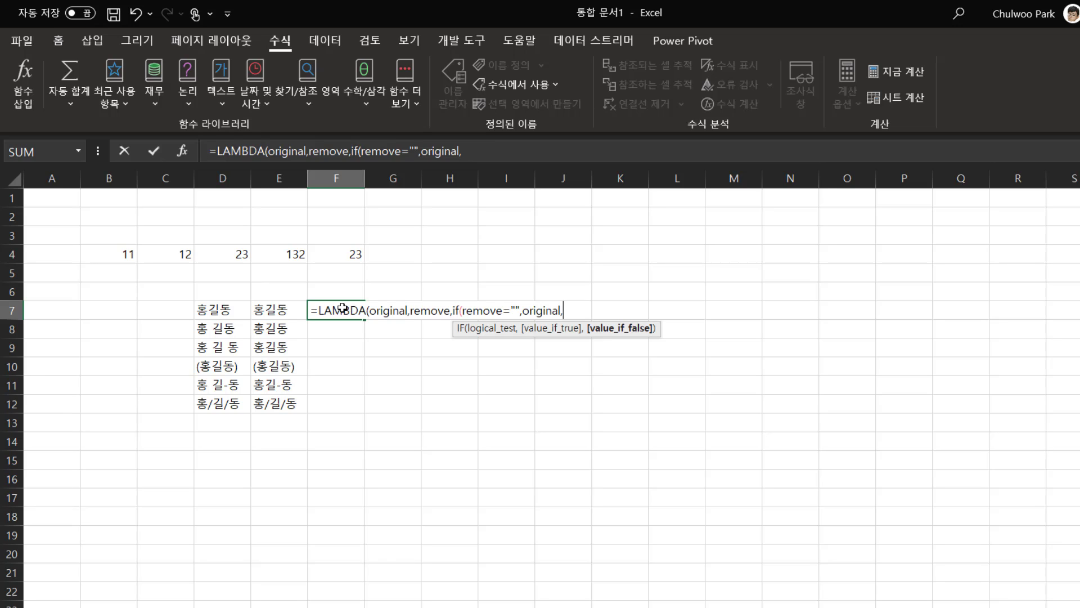
# As the IF's false value, start a recursive removechar( call with SUBSTITUTE(original,LEFT(remove,1),"") as its first argument.
pyautogui.write('remove')
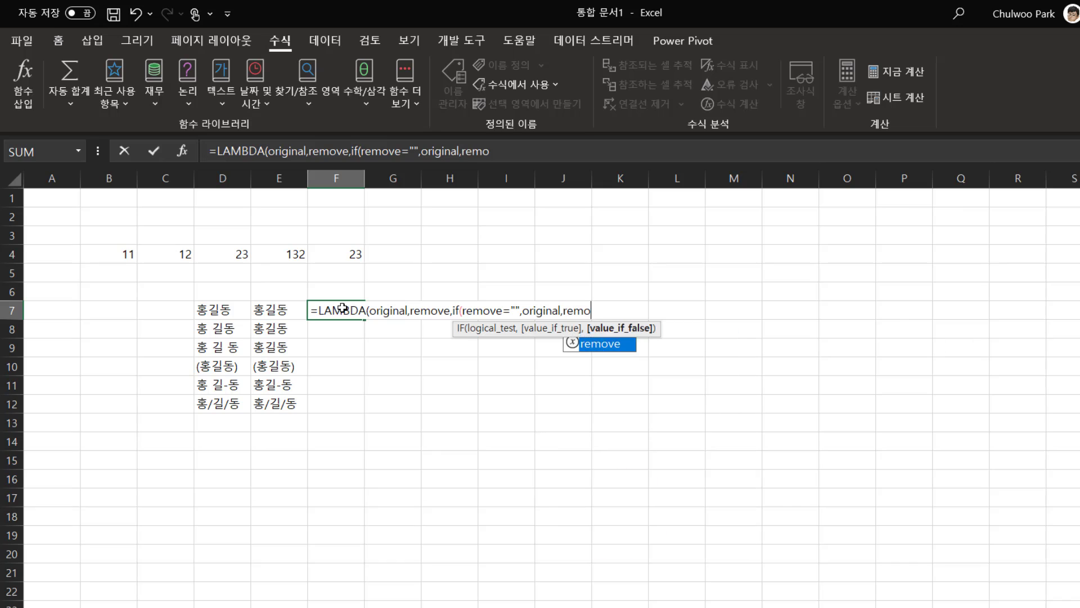
pyautogui.write('char(')
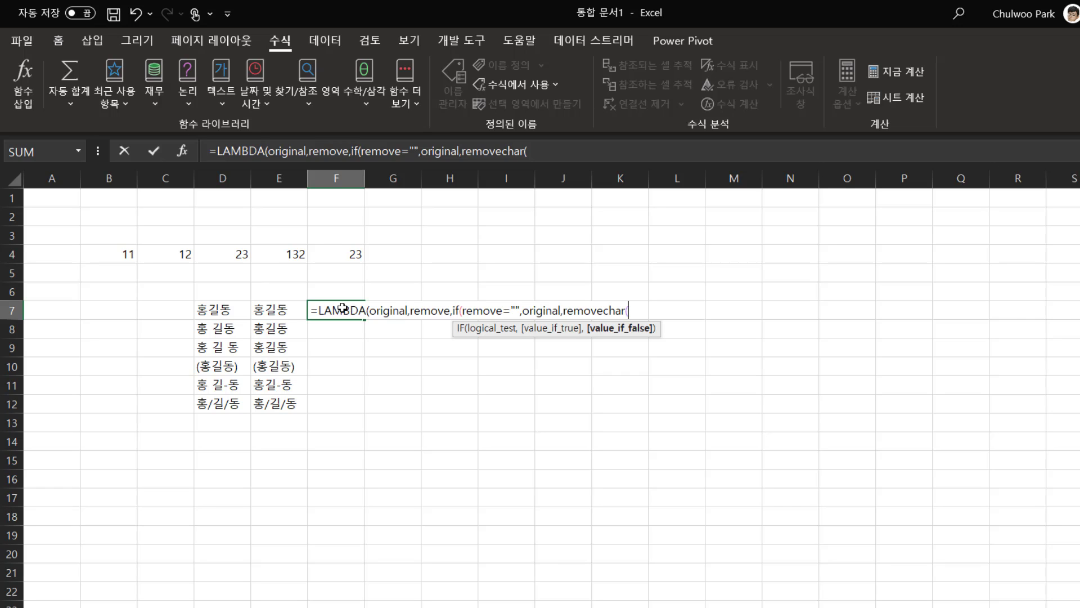
pyautogui.write('su')
pyautogui.press('Tab')
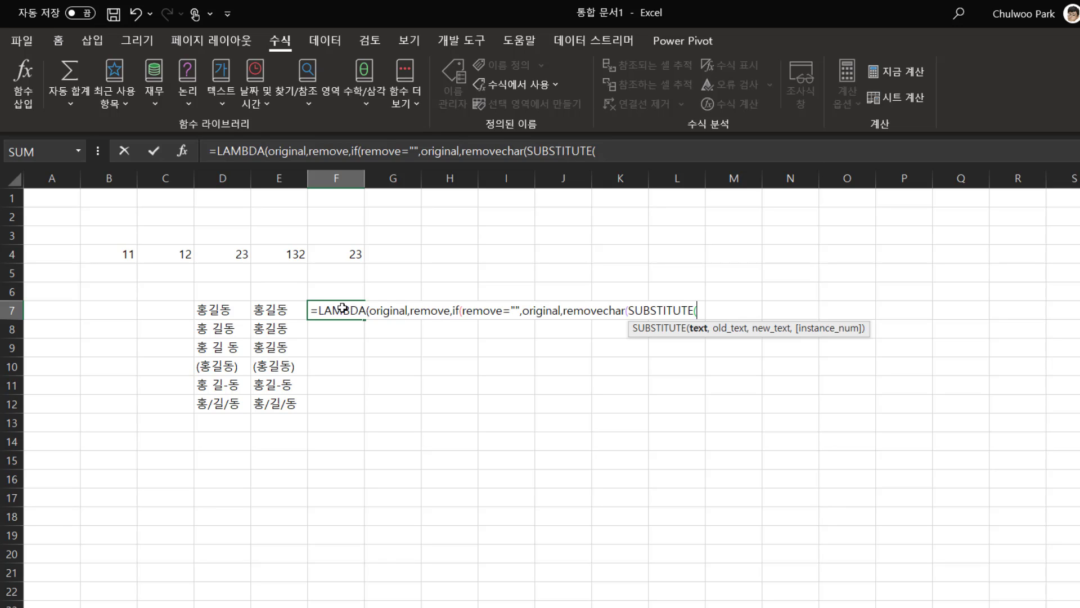
pyautogui.write('or')
pyautogui.press('Down')
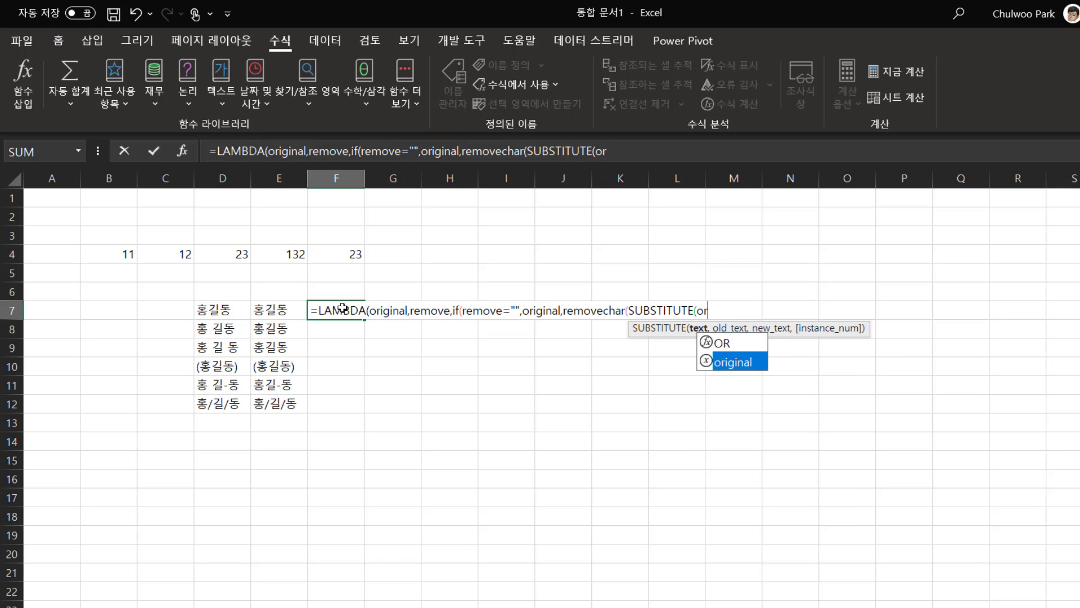
pyautogui.press('Tab')
pyautogui.write(',')
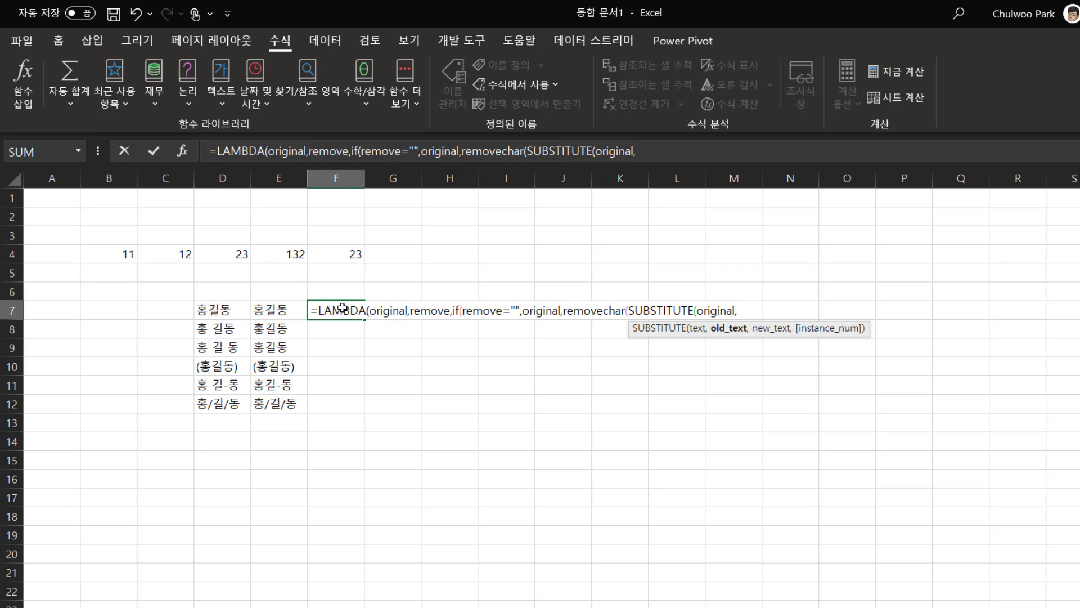
pyautogui.write('left(')
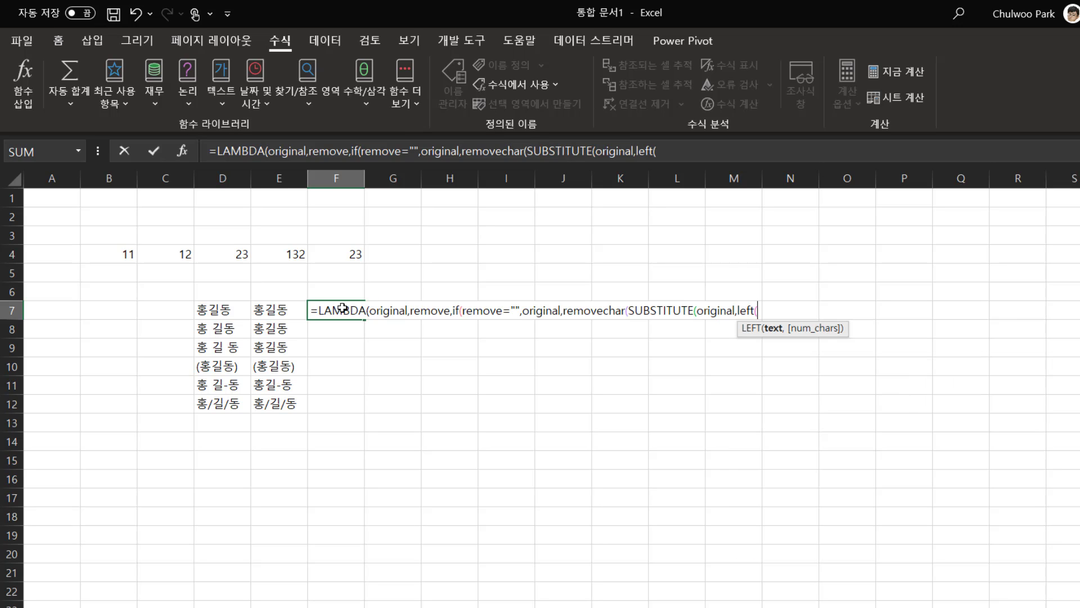
pyautogui.write('re')
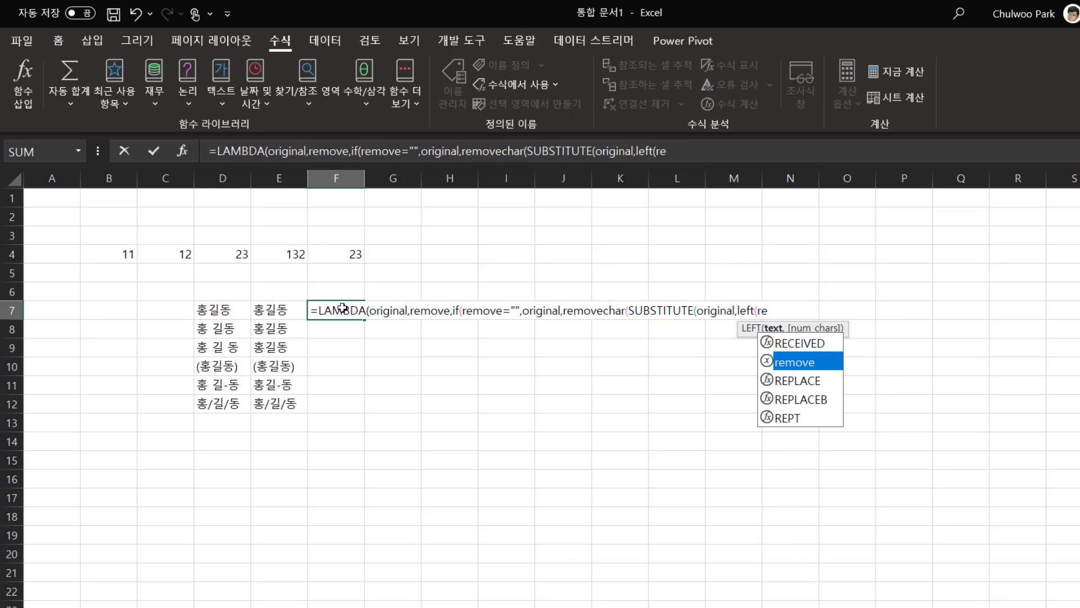
pyautogui.press('Tab')
pyautogui.write(',1)')
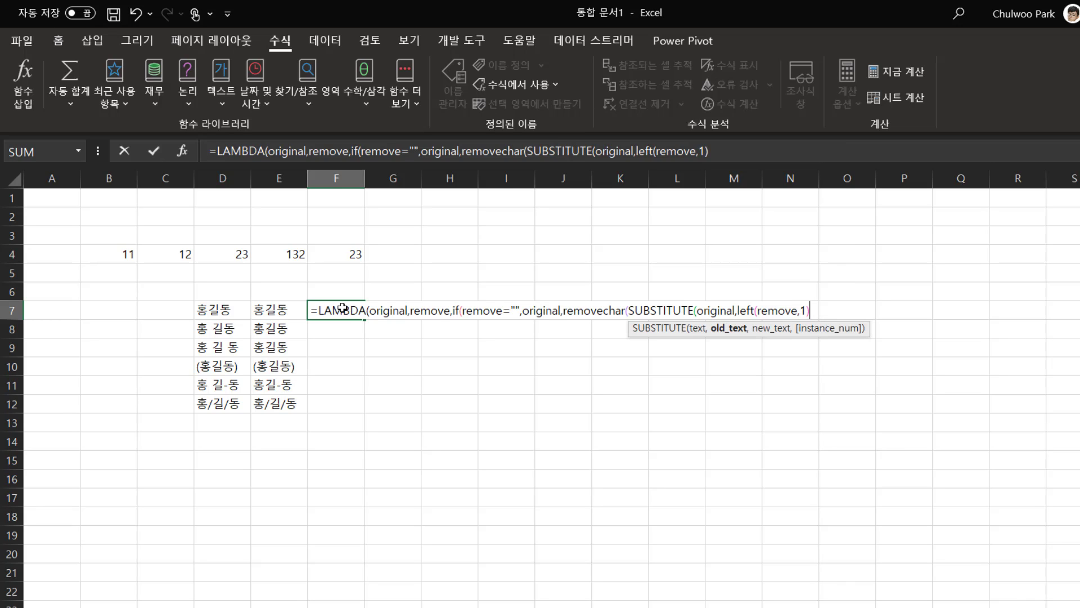
pyautogui.write(',')
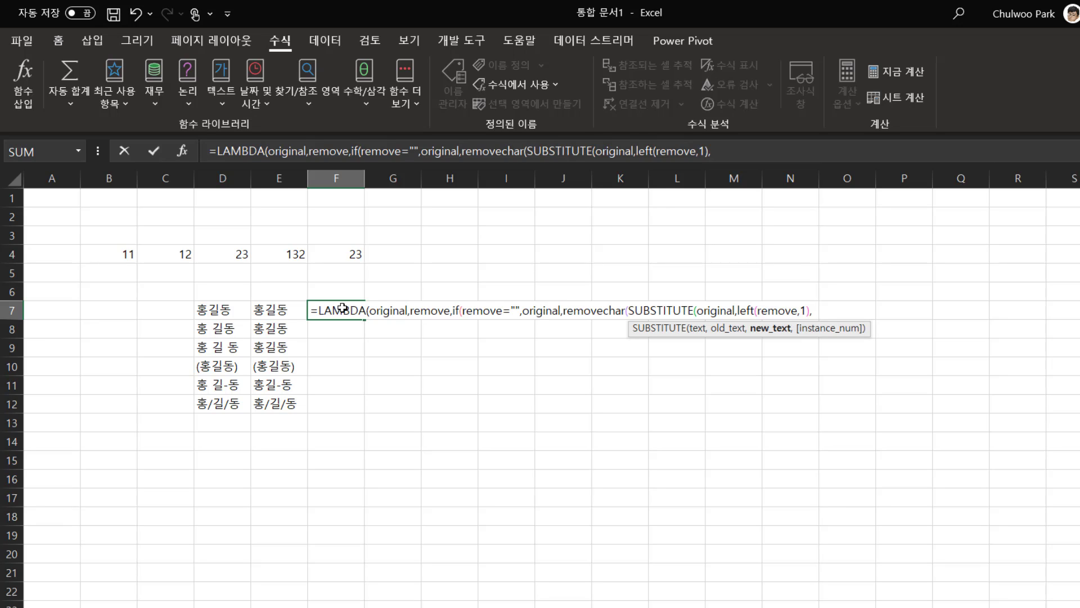
pyautogui.write('""')
pyautogui.write(')')
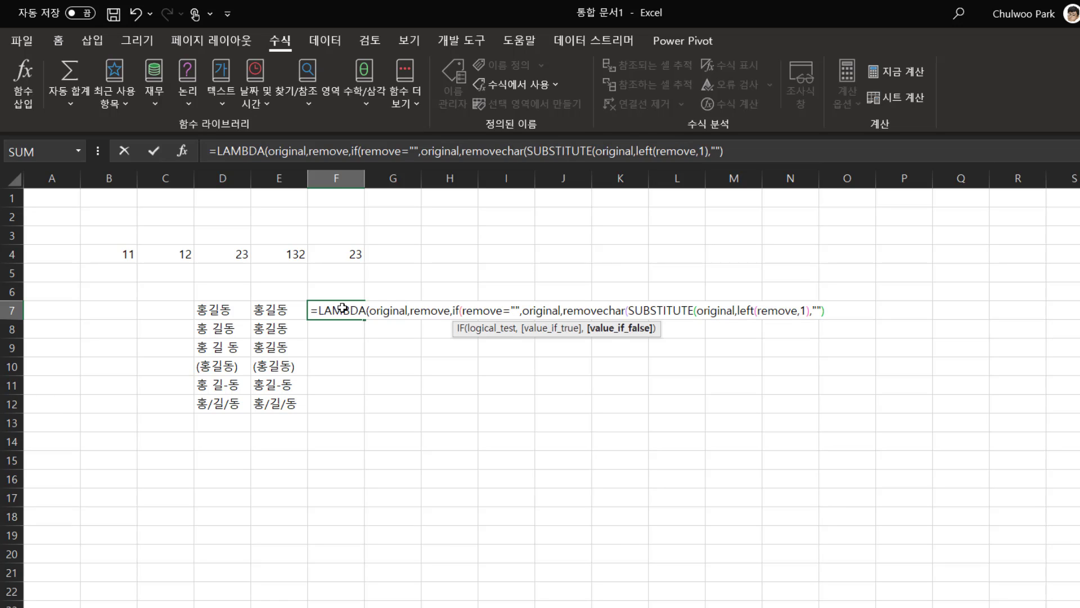
# Add RIGHT(remove,LEN(remove)-1) as removechar's second argument, close all parentheses and enter the formula in F7.
pyautogui.write(',')
pyautogui.write('right')
pyautogui.press('Tab')
pyautogui.write('r')
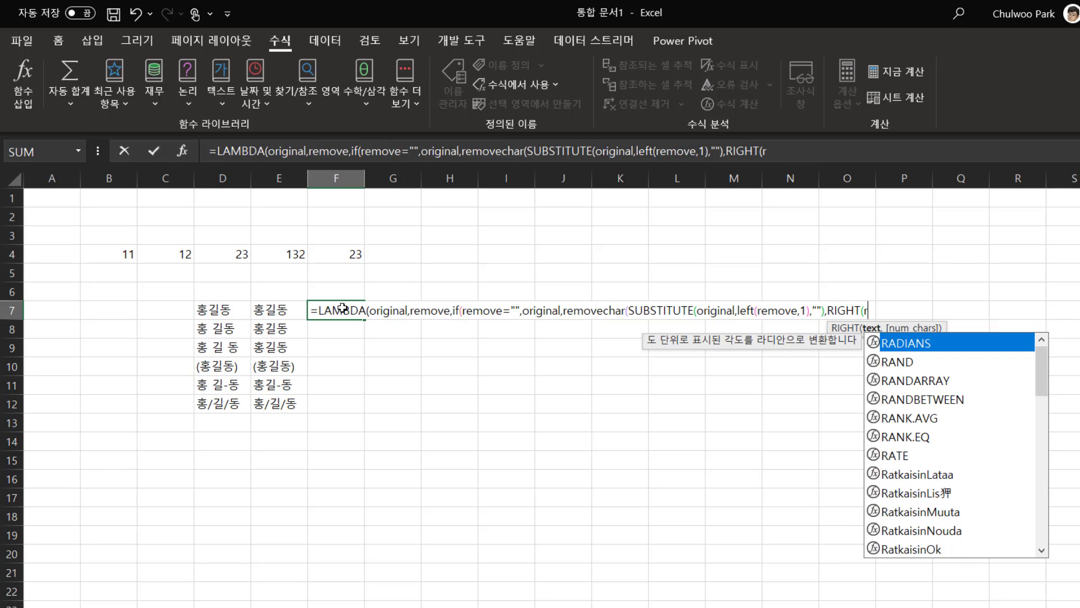
pyautogui.write('e')
pyautogui.press('Escape')
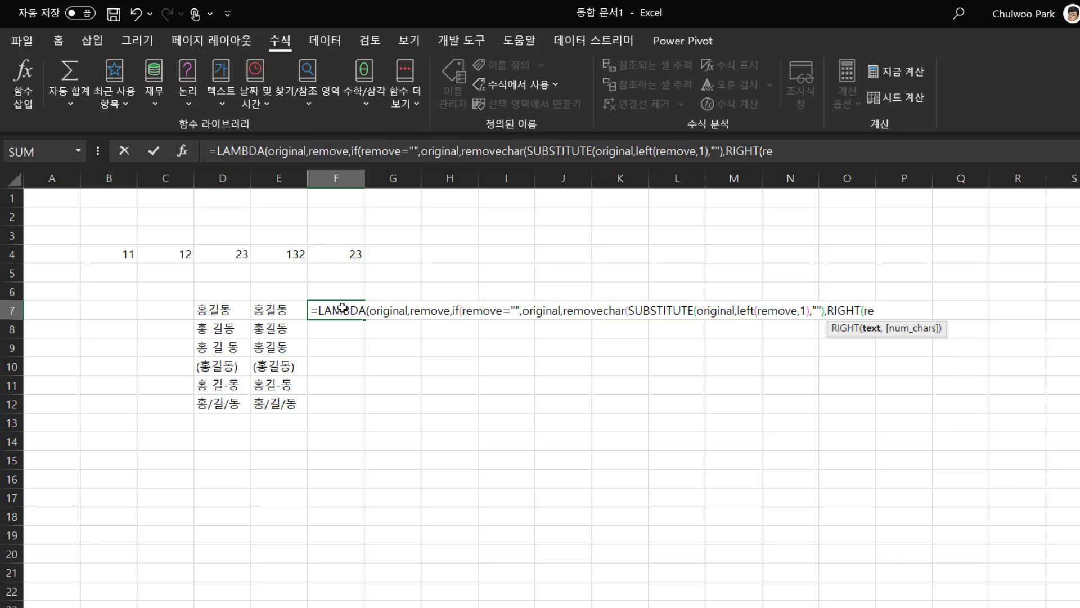
pyautogui.write('move,')
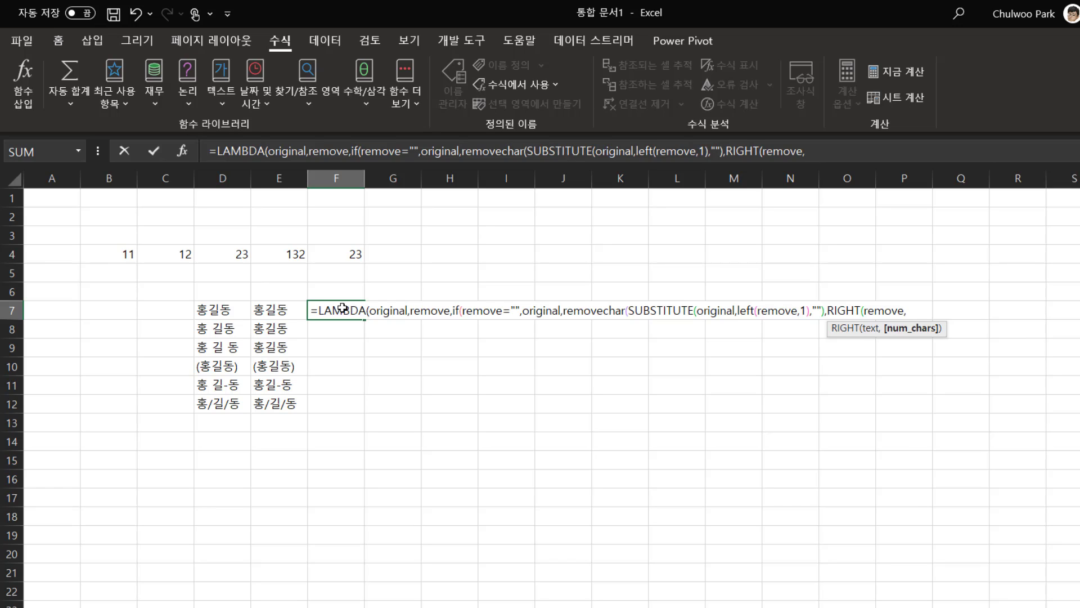
pyautogui.write('len(')
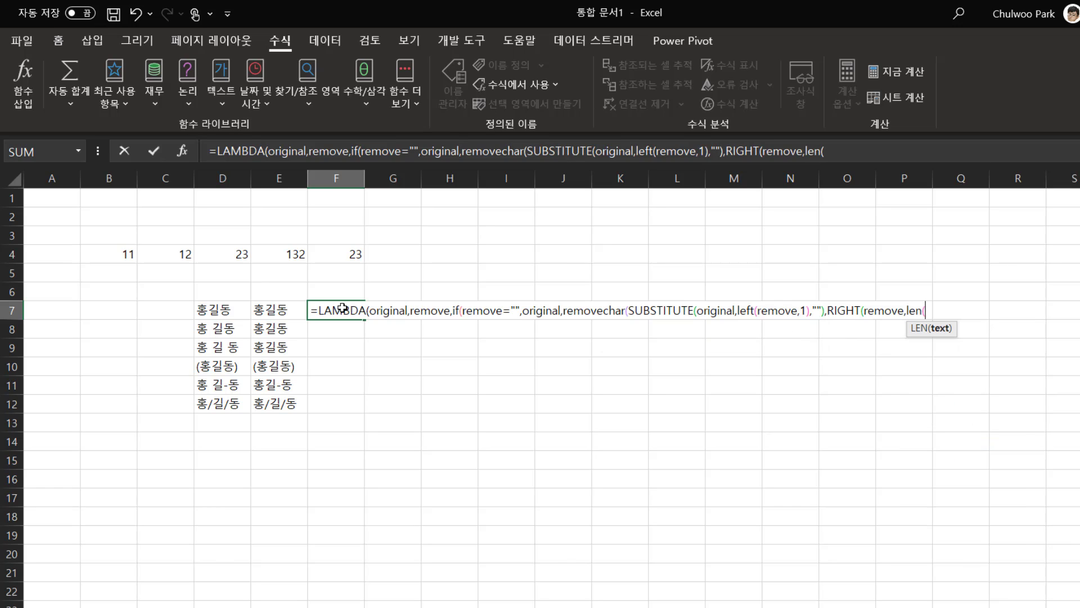
pyautogui.write('remove')
pyautogui.write(')-')
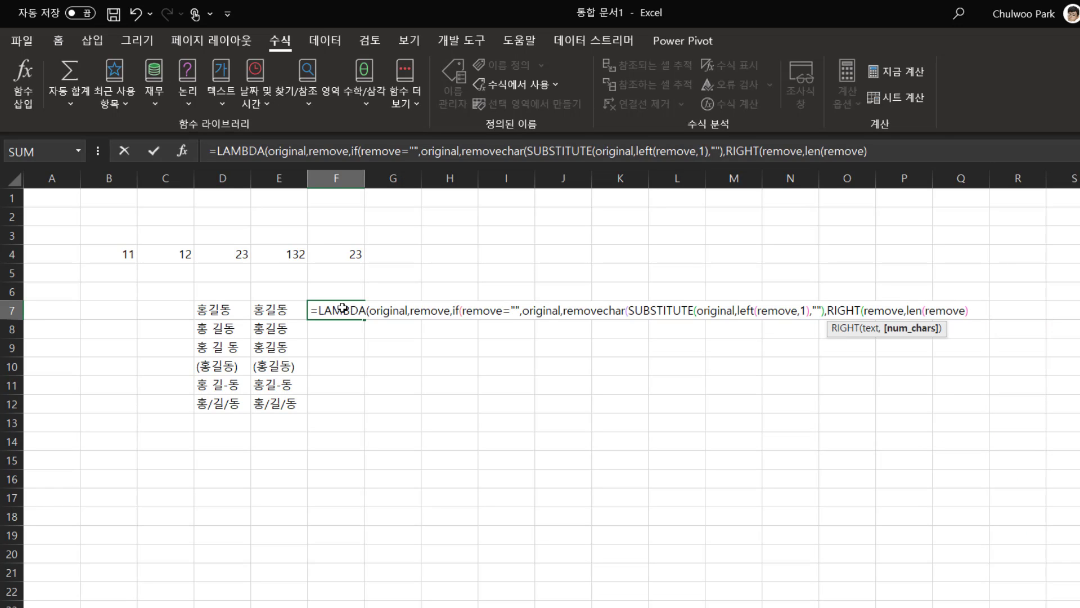
pyautogui.write('1)')
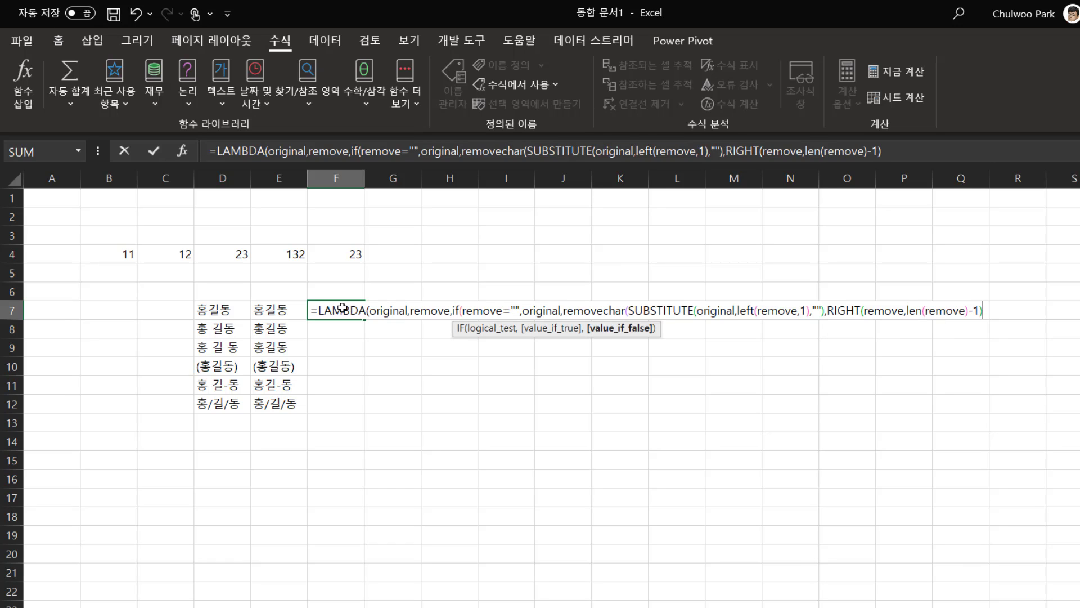
pyautogui.write(')))')
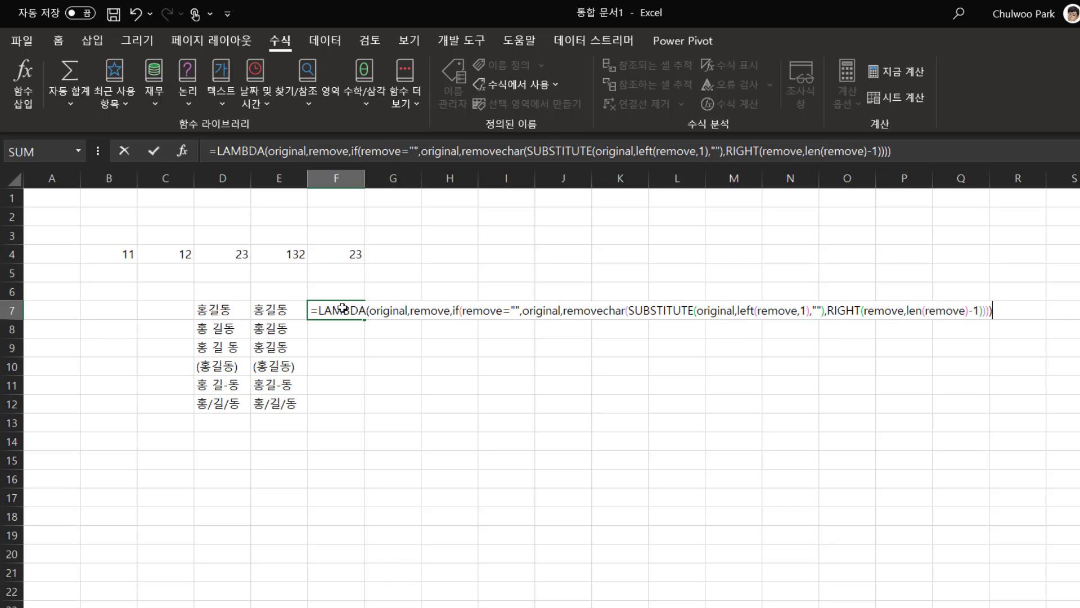
pyautogui.press('Return')
# Append the arguments (D7,E6) to the LAMBDA formula in F7 and enter it.
pyautogui.click(343, 308)
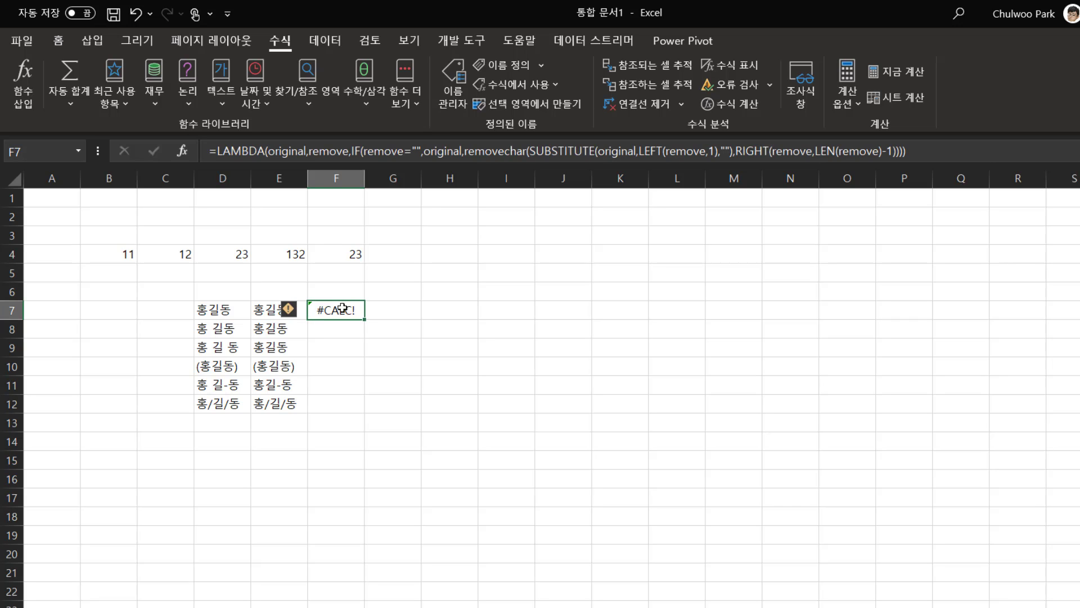
pyautogui.doubleClick(342, 309)
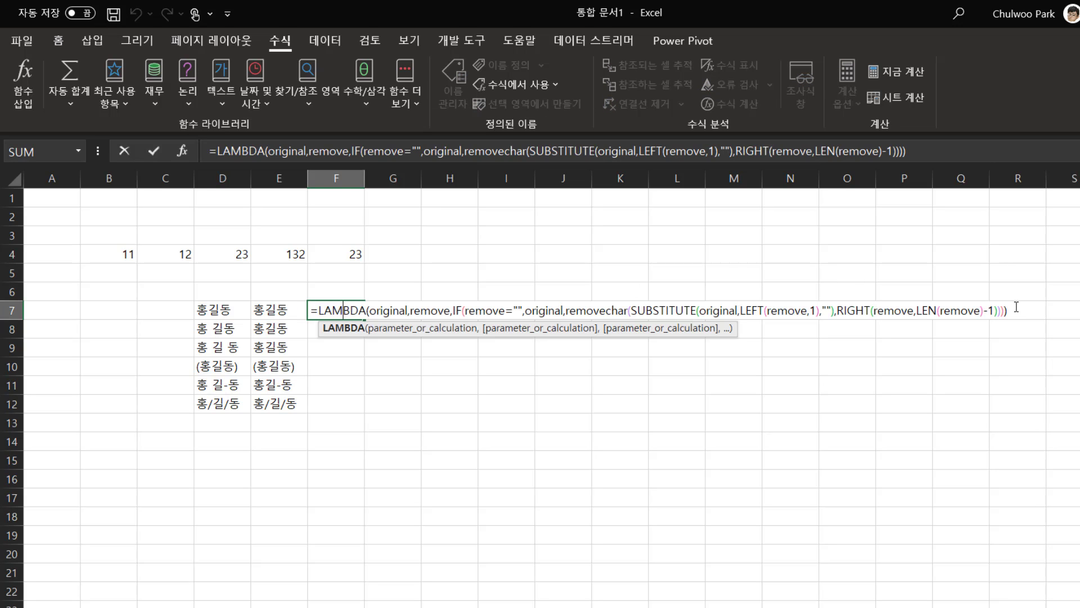
pyautogui.press('End')
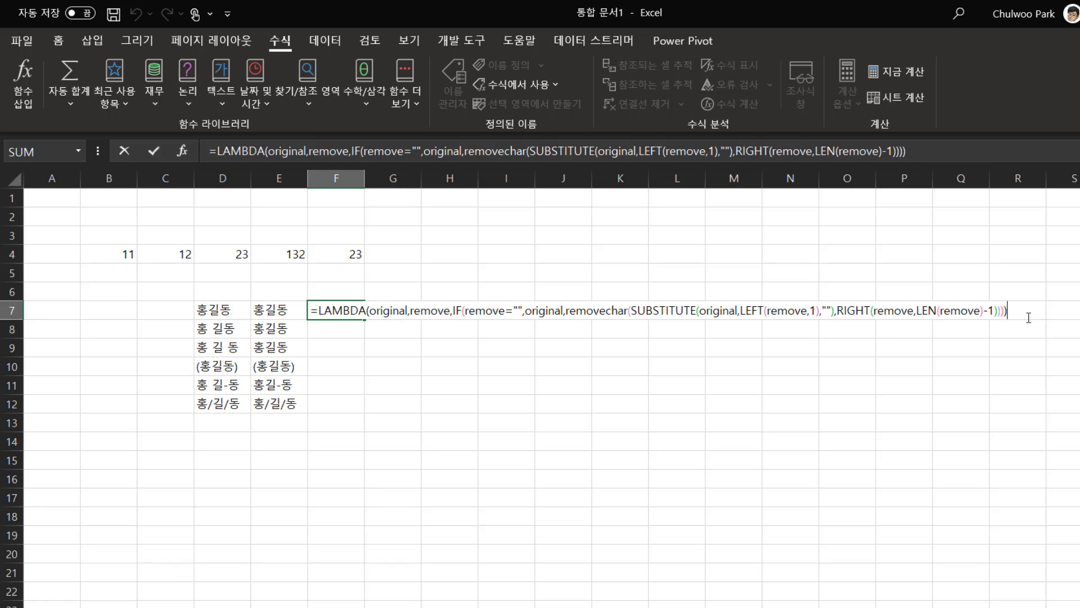
pyautogui.write('(')
pyautogui.click(230, 313)
pyautogui.write(',')
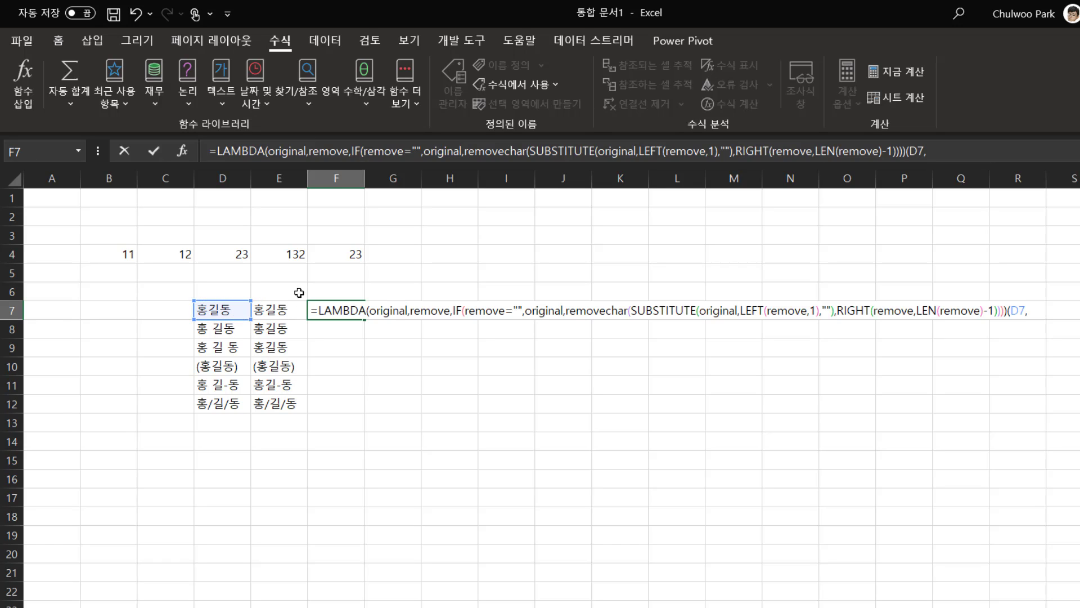
pyautogui.click(280, 291)
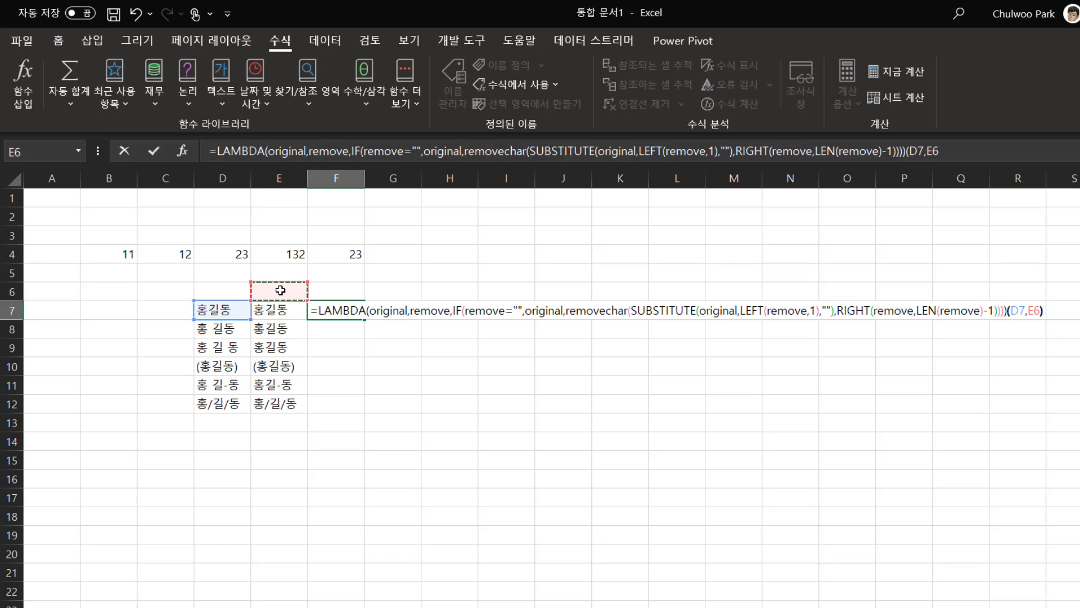
pyautogui.write(')')
pyautogui.press('Return')
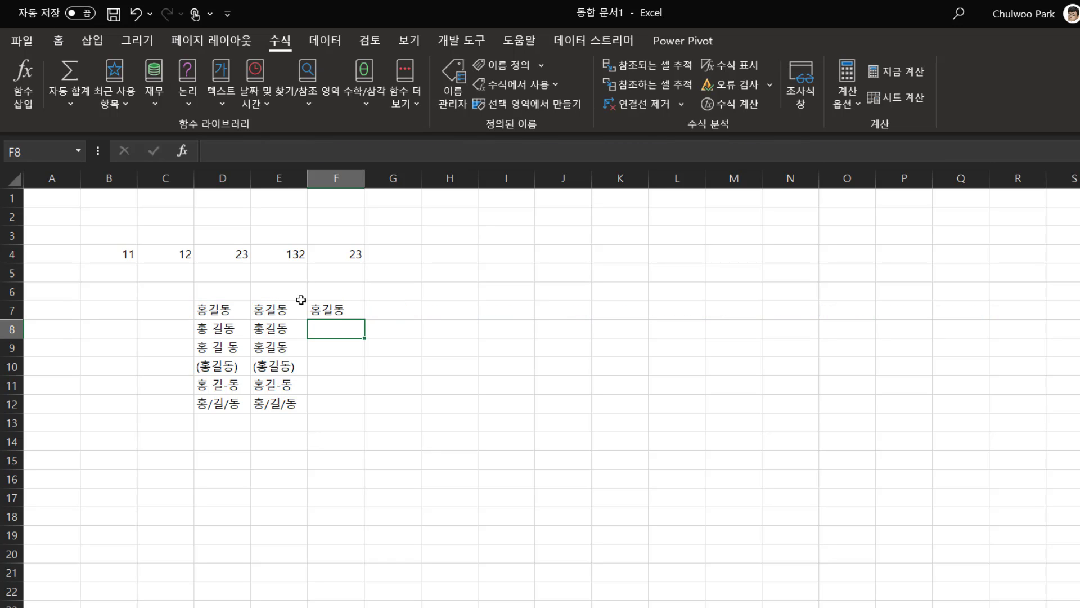
# Make the E6 reference in the F7 formula absolute ($E$6) and fill the formula down through F12.
pyautogui.click(335, 312)
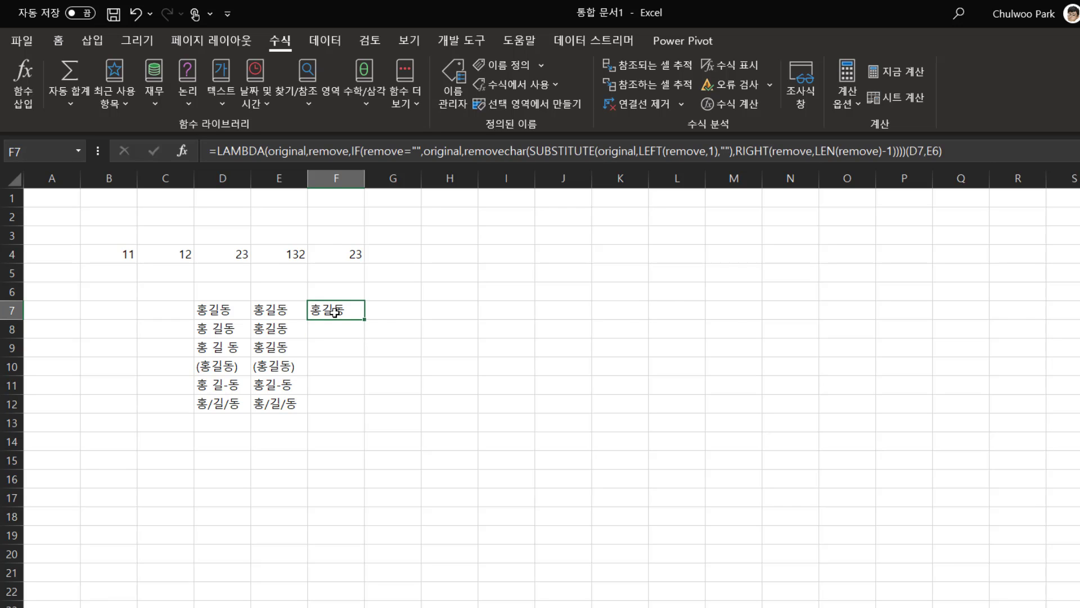
pyautogui.doubleClick(335, 312)
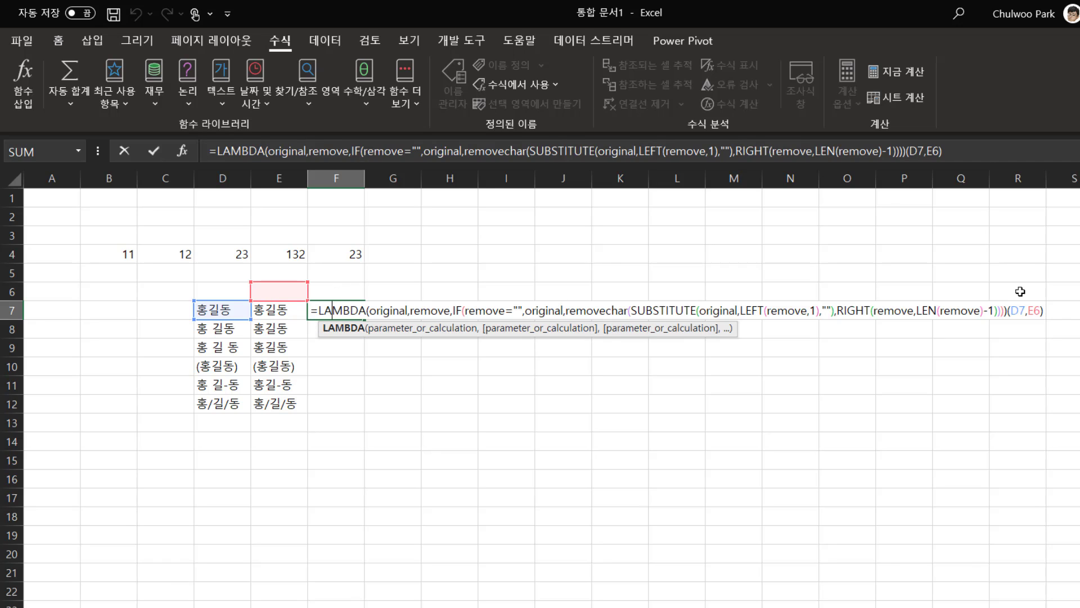
pyautogui.click(434, 308)
pyautogui.click(1036, 311)
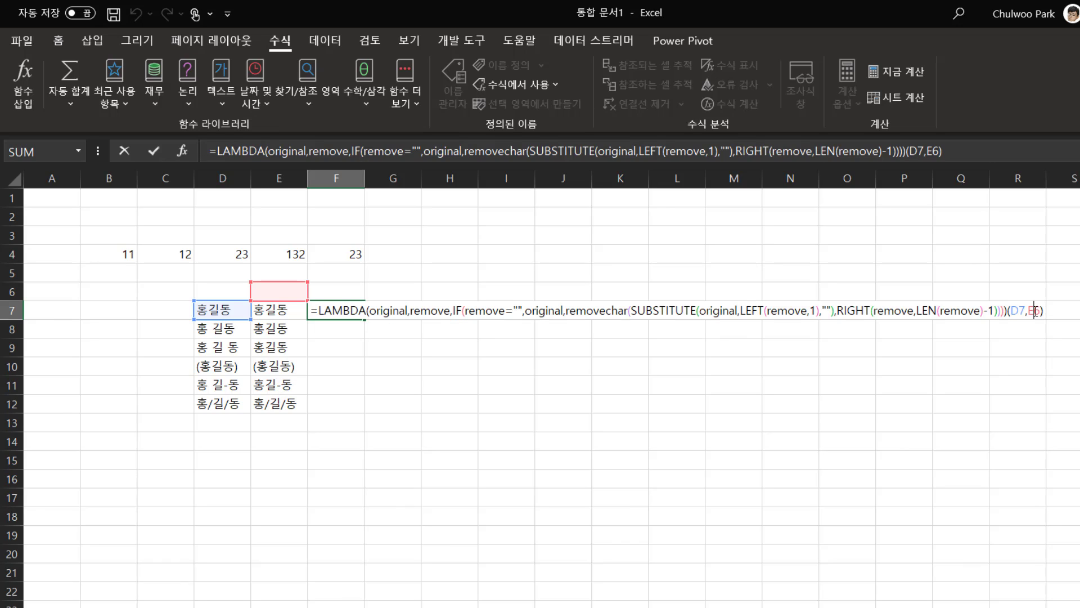
pyautogui.press('F4')
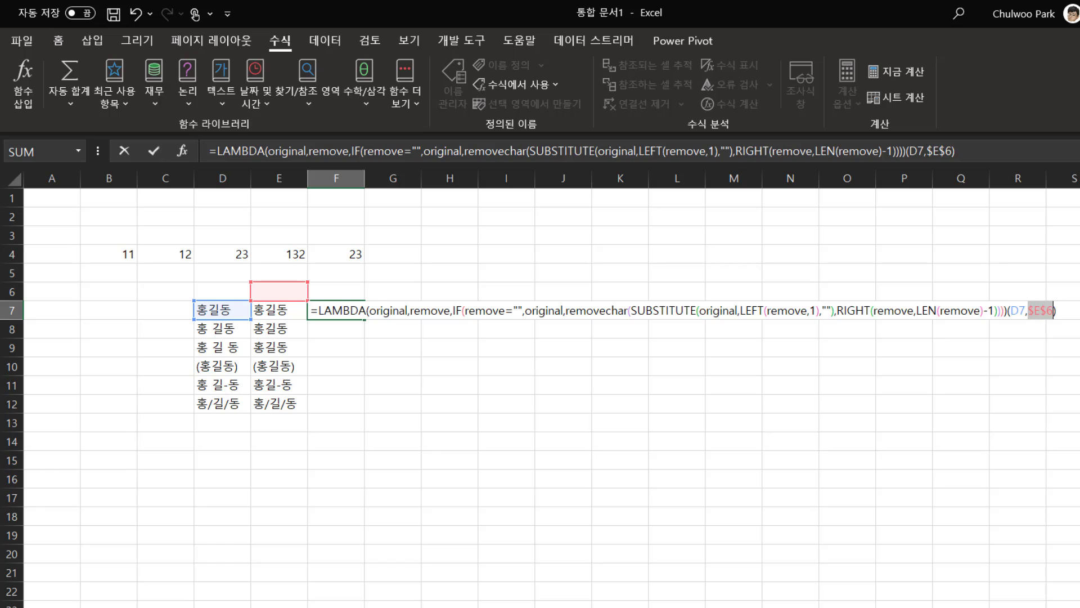
pyautogui.press('Return')
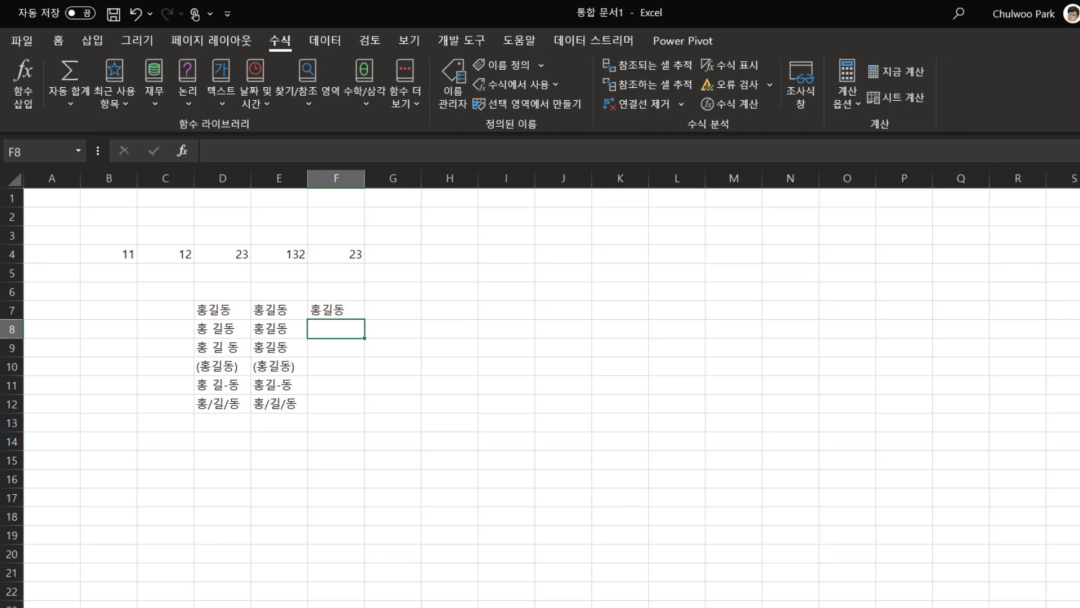
pyautogui.click(340, 308)
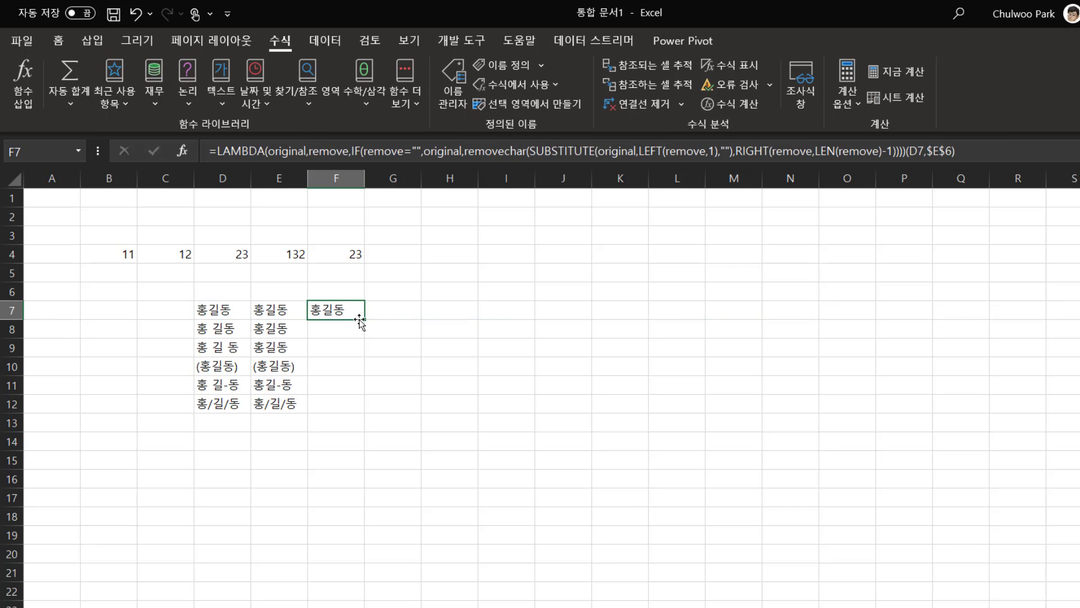
pyautogui.doubleClick(363, 318)
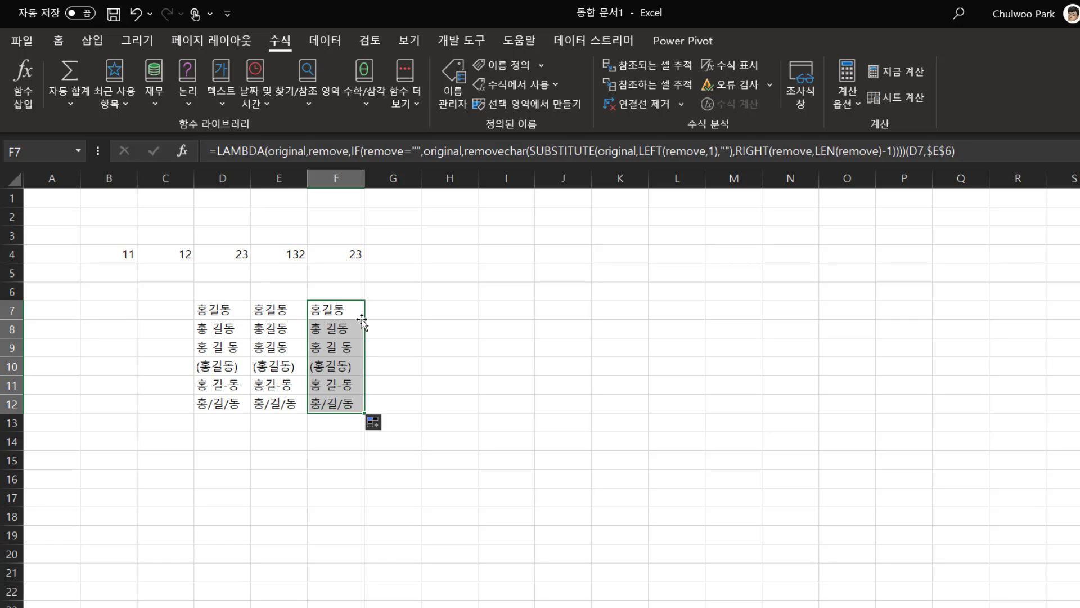
# Enter a space in E6 as the character for the formulas to remove.
pyautogui.click(291, 291)
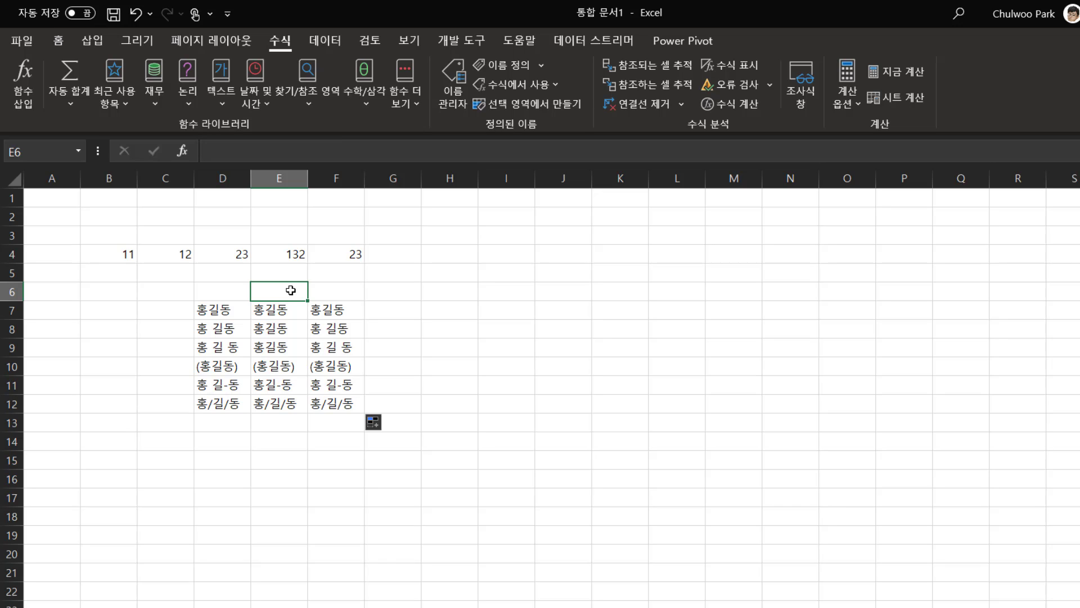
pyautogui.doubleClick(291, 290)
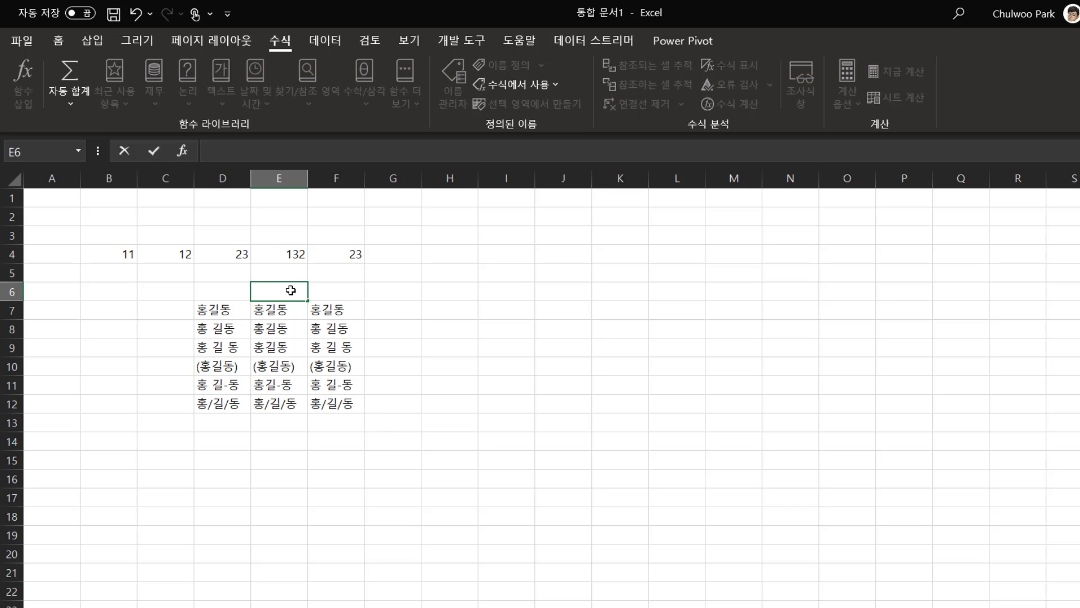
pyautogui.press('Return')
# Copy the LAMBDA definition from the F7 formula, leaving out its trailing (D7,$E$6) arguments.
pyautogui.doubleClick(344, 310)
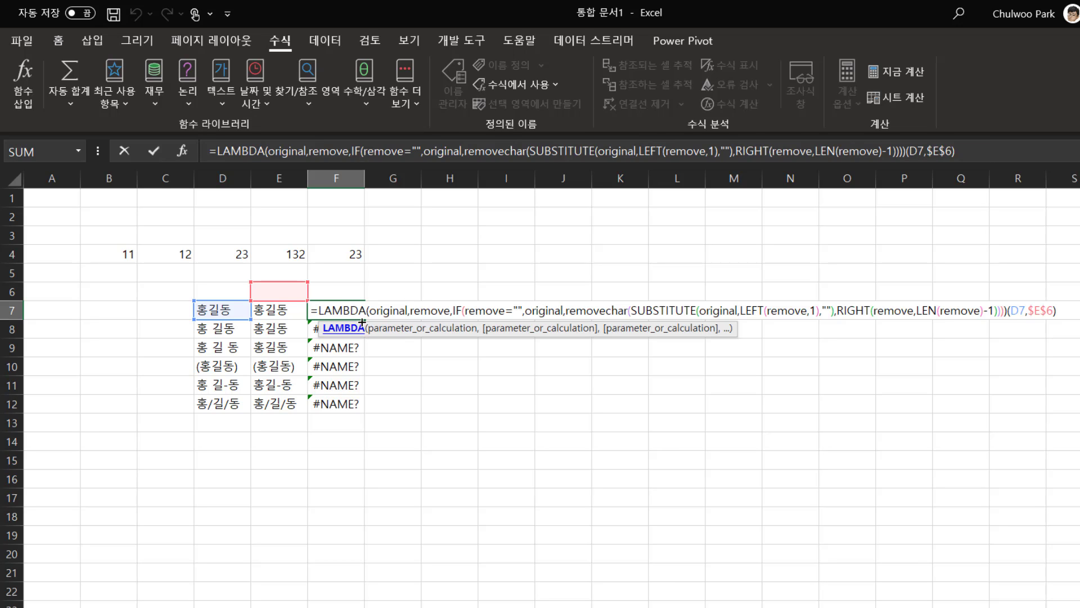
pyautogui.press('Escape')
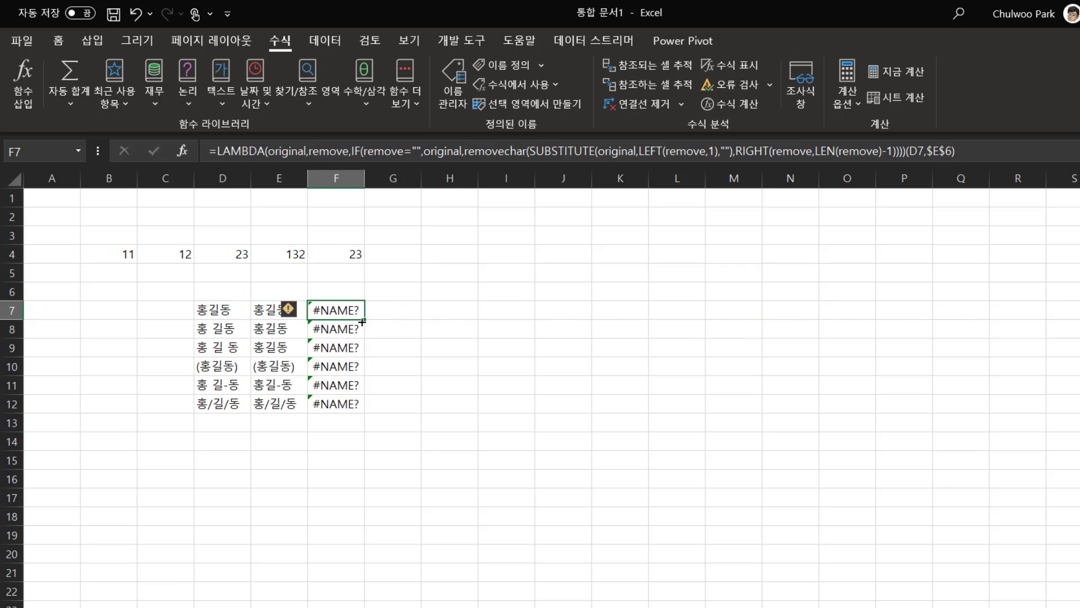
pyautogui.doubleClick(333, 308)
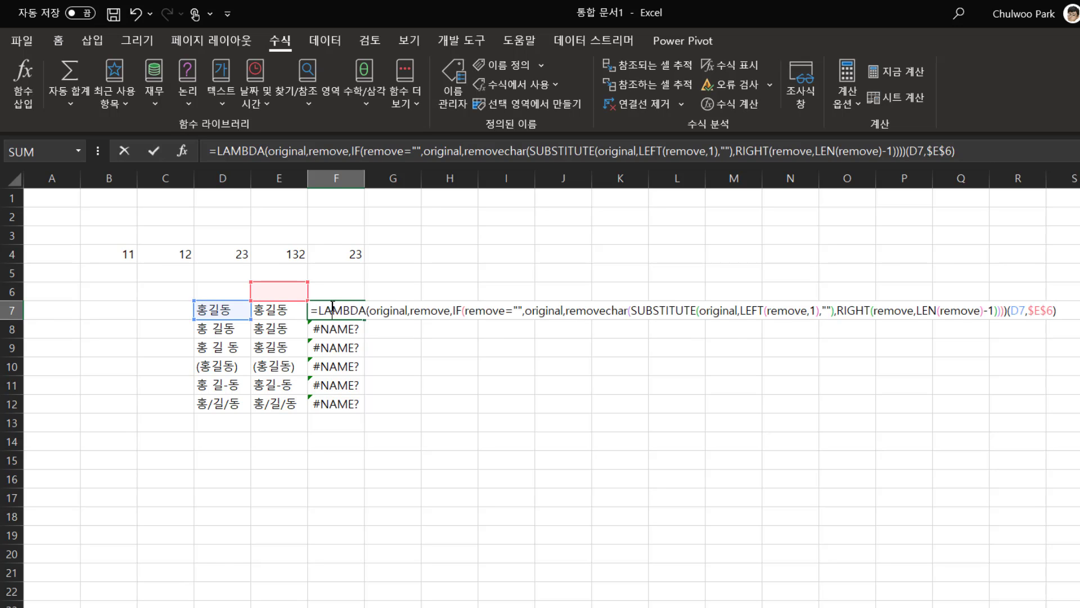
pyautogui.click(1006, 308)
pyautogui.hotkey('ctrl', 'shift', 'Left')
pyautogui.hotkey('ctrl', 'shift', 'Left')
pyautogui.hotkey('ctrl', 'shift', 'Left')
pyautogui.hotkey('ctrl', 'shift', 'Left')
pyautogui.hotkey('ctrl', 'shift', 'Left')
pyautogui.hotkey('ctrl', 'shift', 'Left')
pyautogui.hotkey('ctrl', 'shift', 'Left')
pyautogui.hotkey('ctrl', 'shift', 'Left')
pyautogui.hotkey('ctrl', 'shift', 'Left')
pyautogui.hotkey('ctrl', 'shift', 'Left')
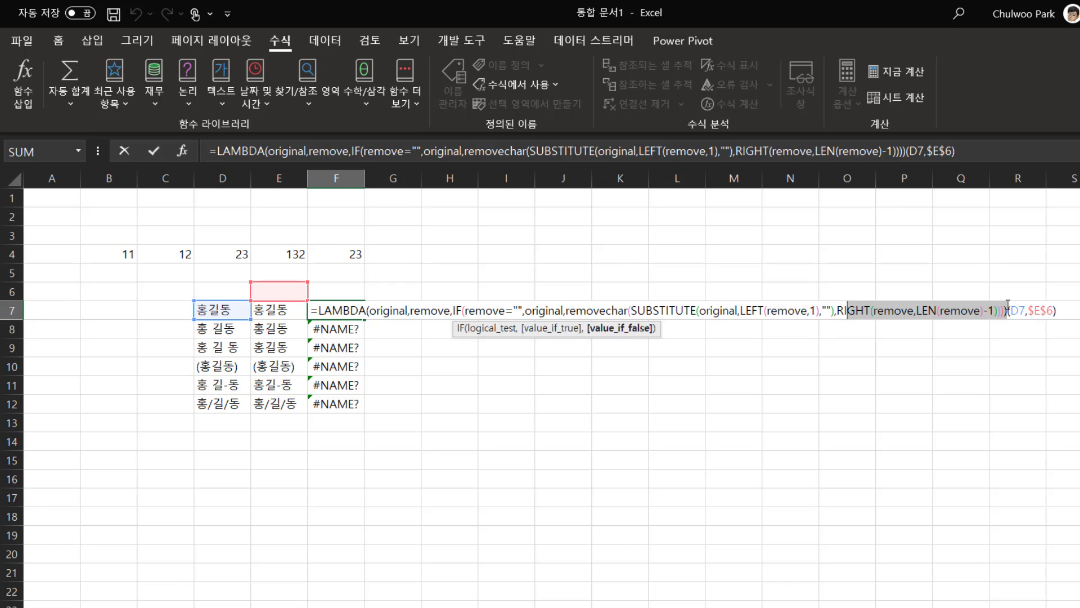
pyautogui.hotkey('ctrl', 'shift', 'Left')
pyautogui.hotkey('ctrl', 'shift', 'Left')
pyautogui.hotkey('ctrl', 'shift', 'Left')
pyautogui.hotkey('ctrl', 'shift', 'Left')
pyautogui.hotkey('ctrl', 'shift', 'Left')
pyautogui.hotkey('ctrl', 'shift', 'Left')
pyautogui.hotkey('ctrl', 'shift', 'Left')
pyautogui.hotkey('ctrl', 'shift', 'Left')
pyautogui.hotkey('ctrl', 'shift', 'Left')
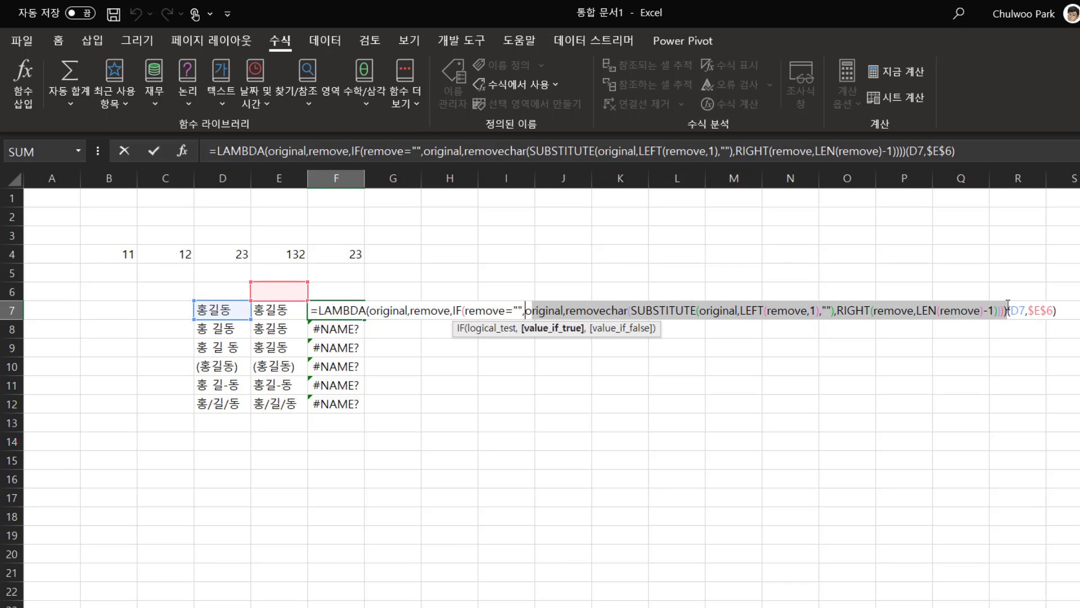
pyautogui.hotkey('ctrl', 'shift', 'Left')
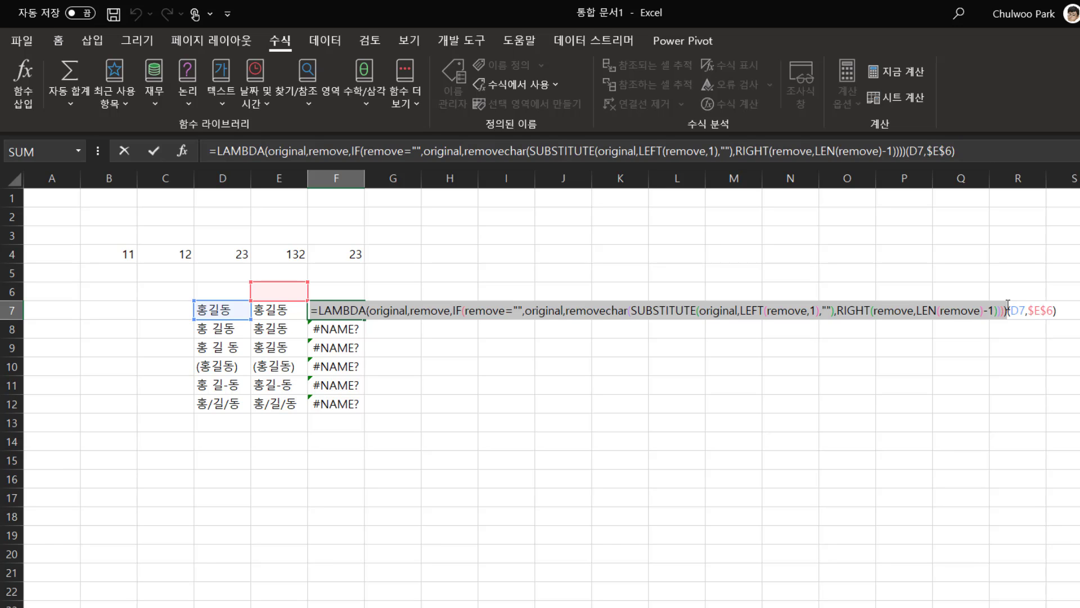
pyautogui.press('Escape')
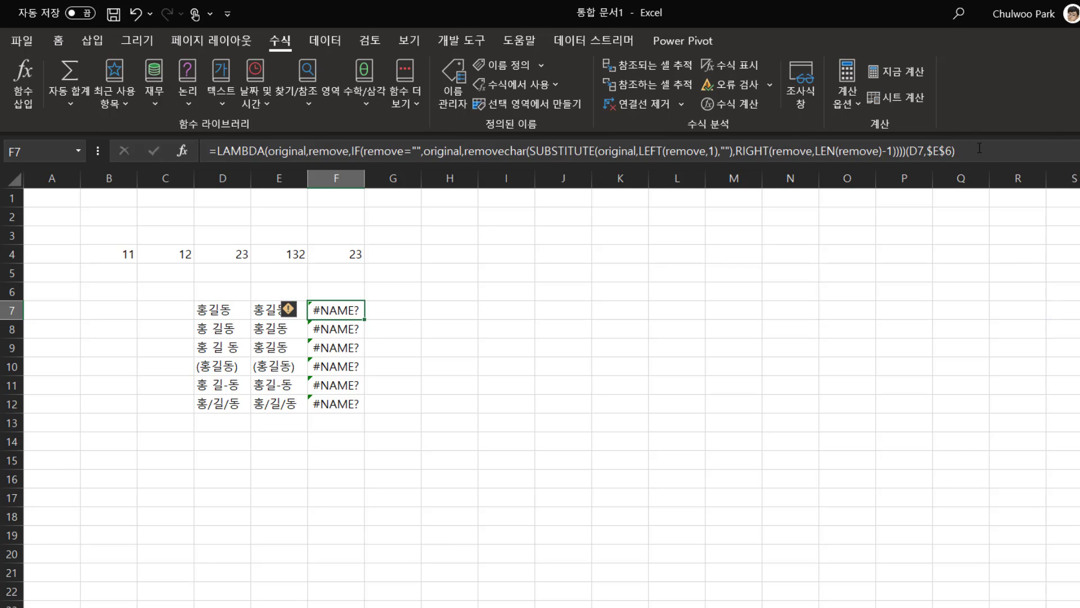
# Delete the trailing (D7,$E$6) arguments from the F7 formula so that only the LAMBDA definition remains.
pyautogui.click(980, 152)
pyautogui.press('BackSpace')
pyautogui.press('BackSpace')
pyautogui.press('BackSpace')
pyautogui.press('BackSpace')
pyautogui.press('BackSpace')
pyautogui.press('BackSpace')
pyautogui.press('BackSpace')
pyautogui.press('BackSpace')
pyautogui.press('BackSpace')
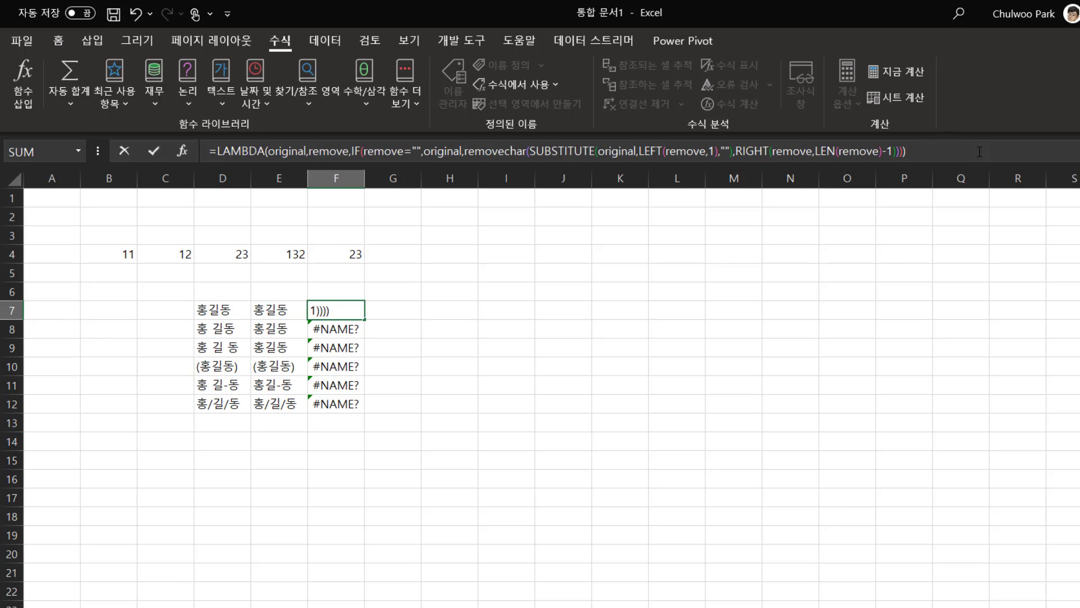
pyautogui.press('Return')
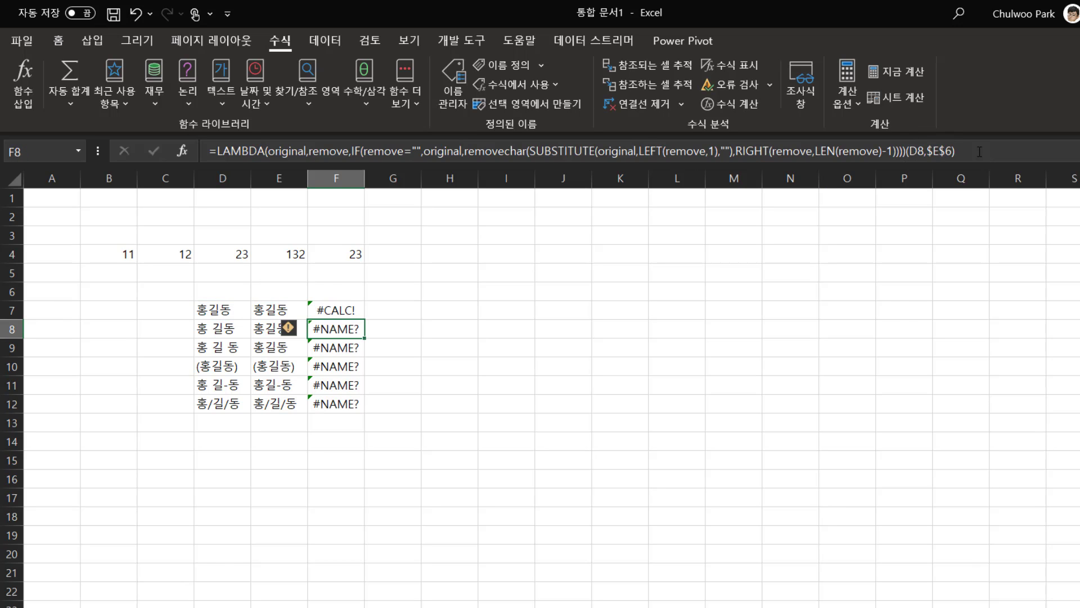
# Define a workbook-scoped name removechar that refers to the copied LAMBDA formula.
pyautogui.click(337, 313)
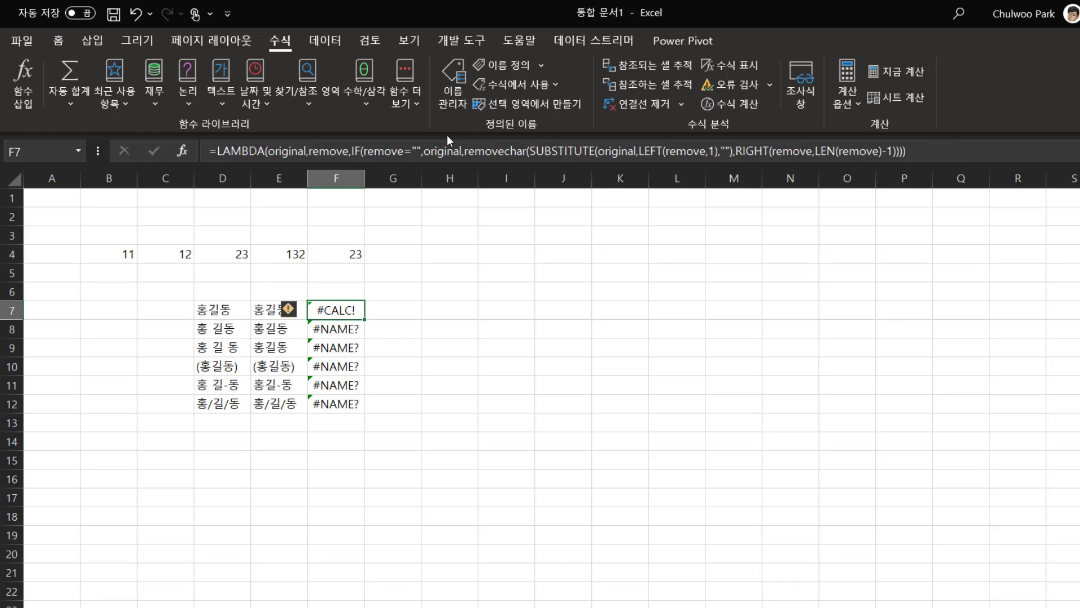
pyautogui.click(520, 68)
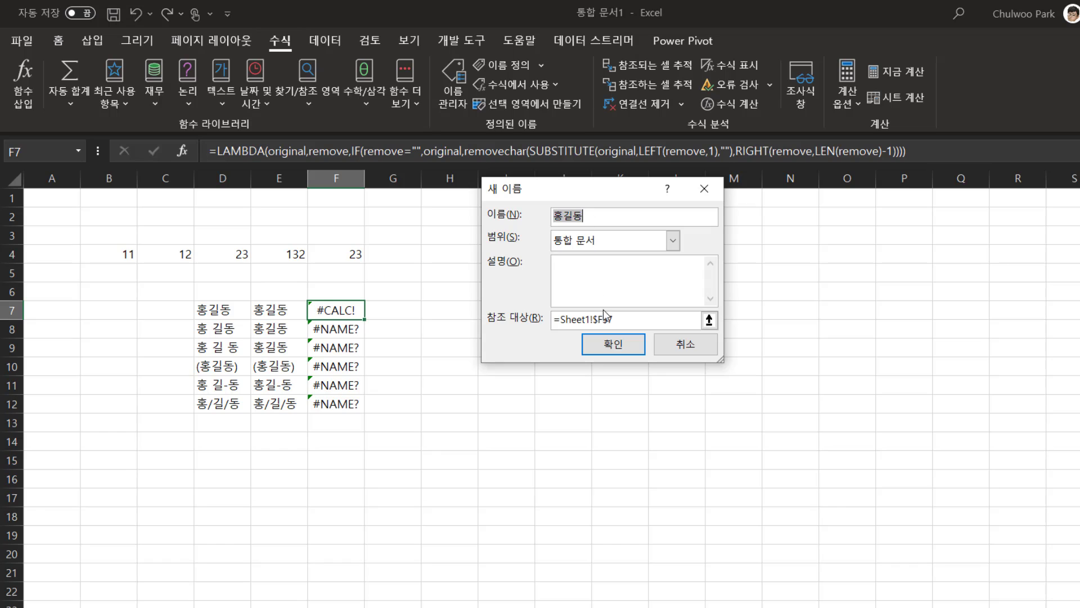
pyautogui.tripleClick(625, 321)
pyautogui.write('=LAMBDA(original,remove,IF(remove="",original,removechar(SUBSTITUTE(original,LEFT(remove,1),""),RIGHT(remove,LEN(remove)-1))))')
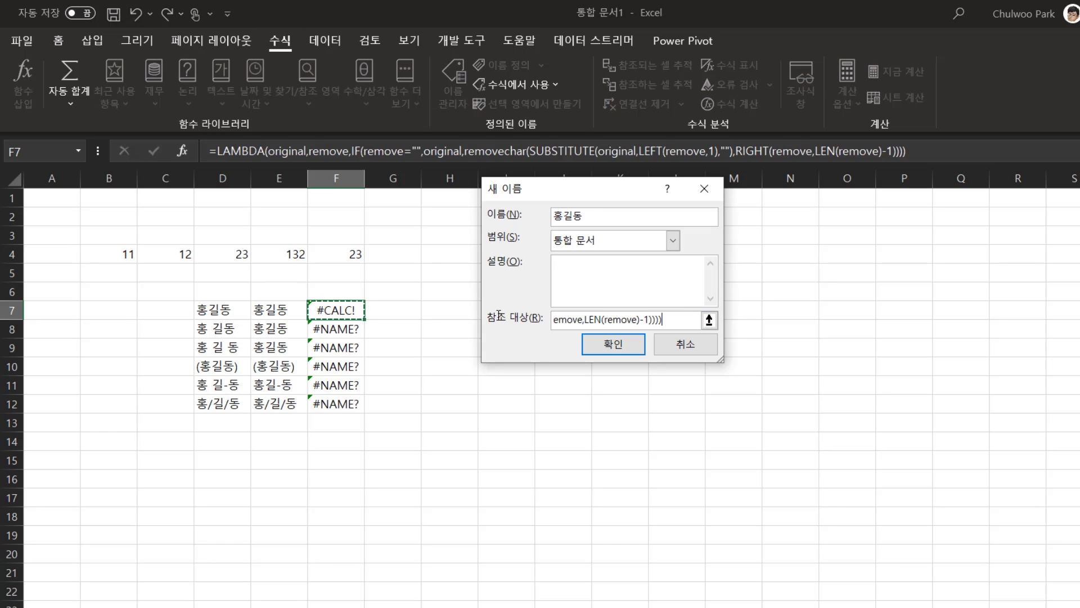
pyautogui.doubleClick(603, 216)
pyautogui.write('removechar')
pyautogui.click(611, 343)
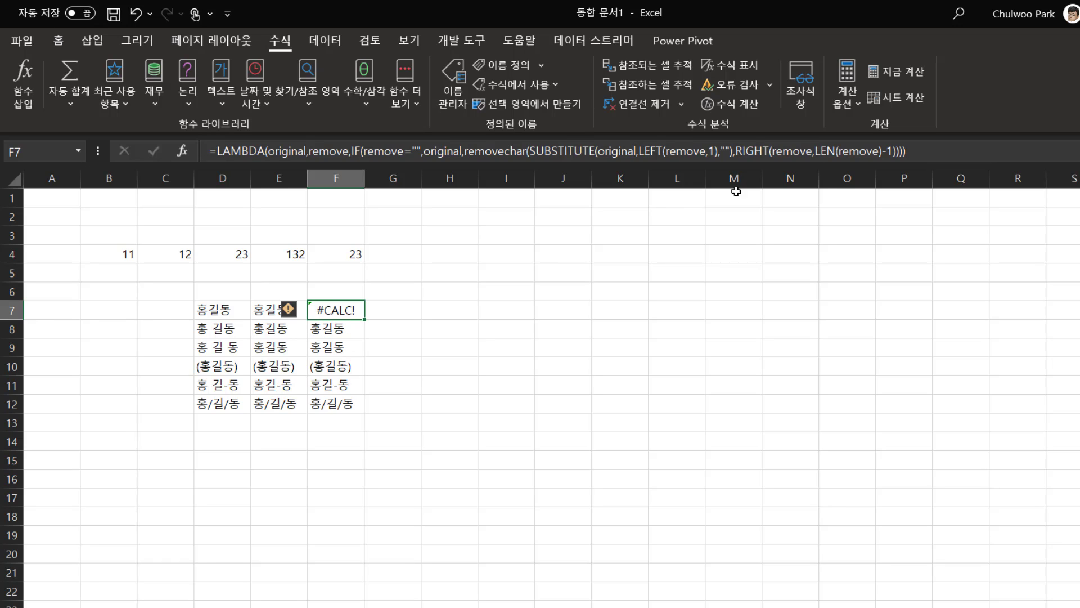
pyautogui.click(922, 157)
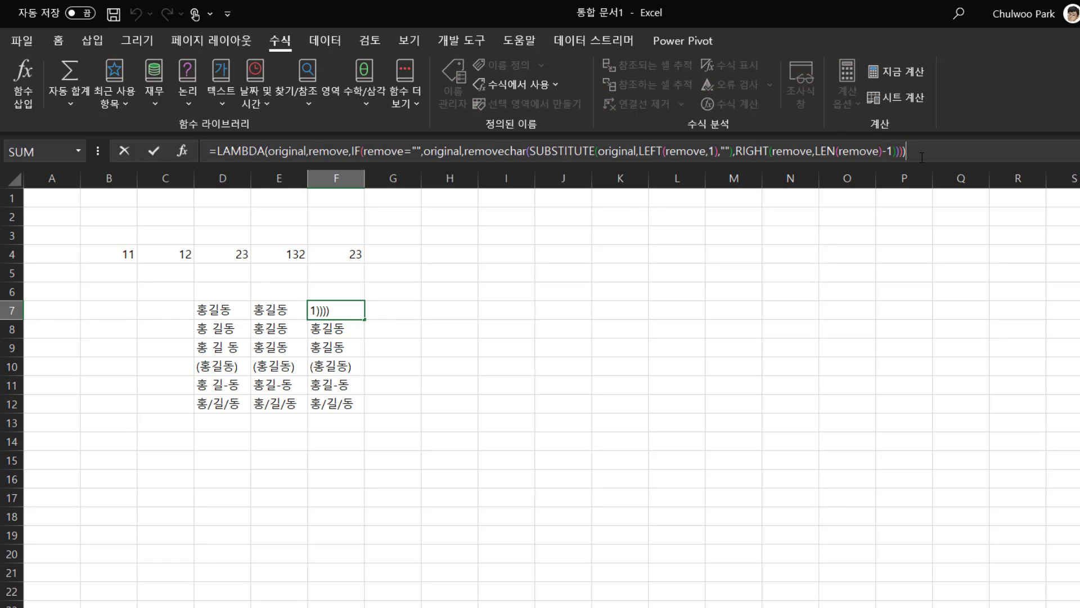
pyautogui.doubleClick(344, 329)
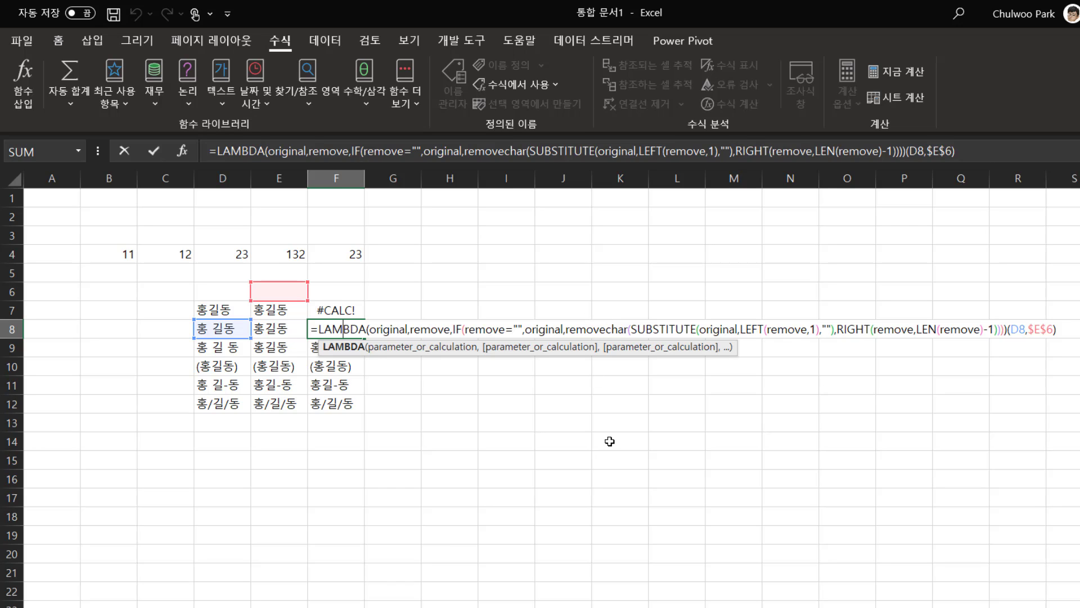
pyautogui.hotkey('ctrl', 'Return')
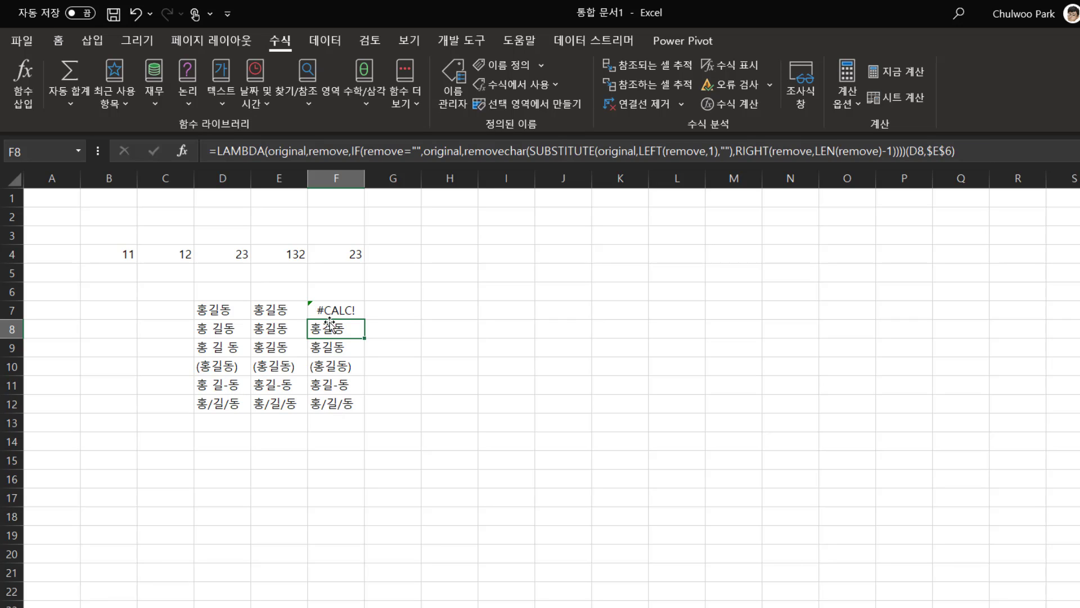
# Replace the F7 formula with =removechar(D7,$E$6).
pyautogui.click(343, 310)
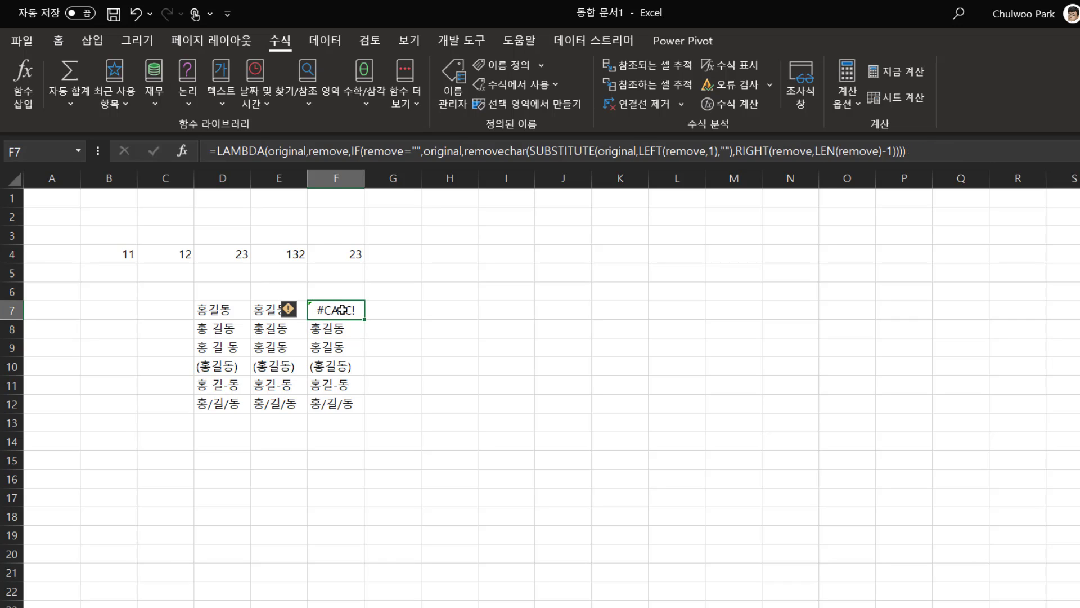
pyautogui.write('=')
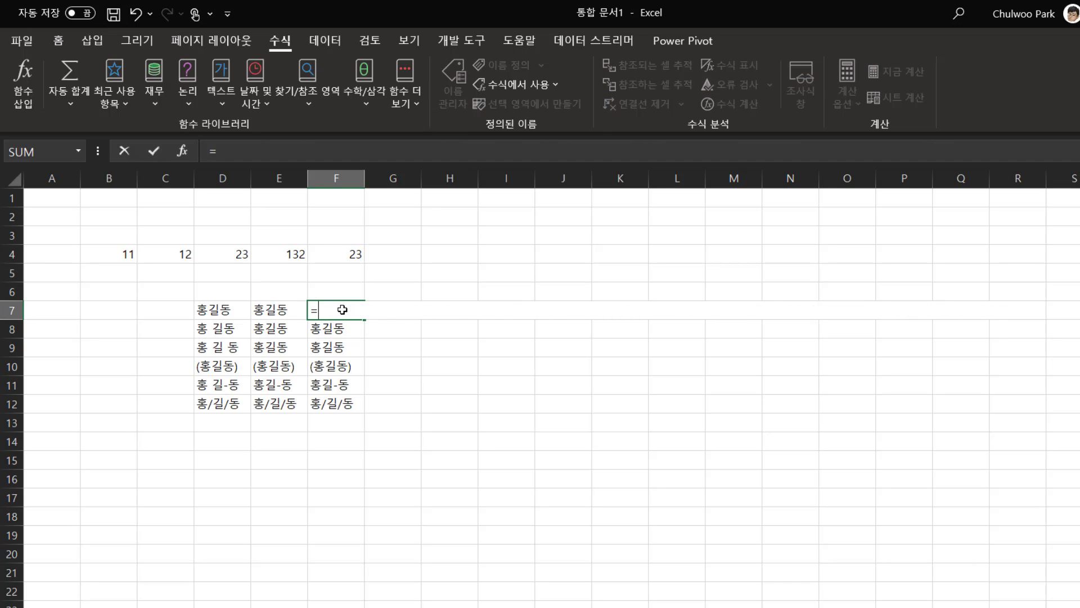
pyautogui.write('rem')
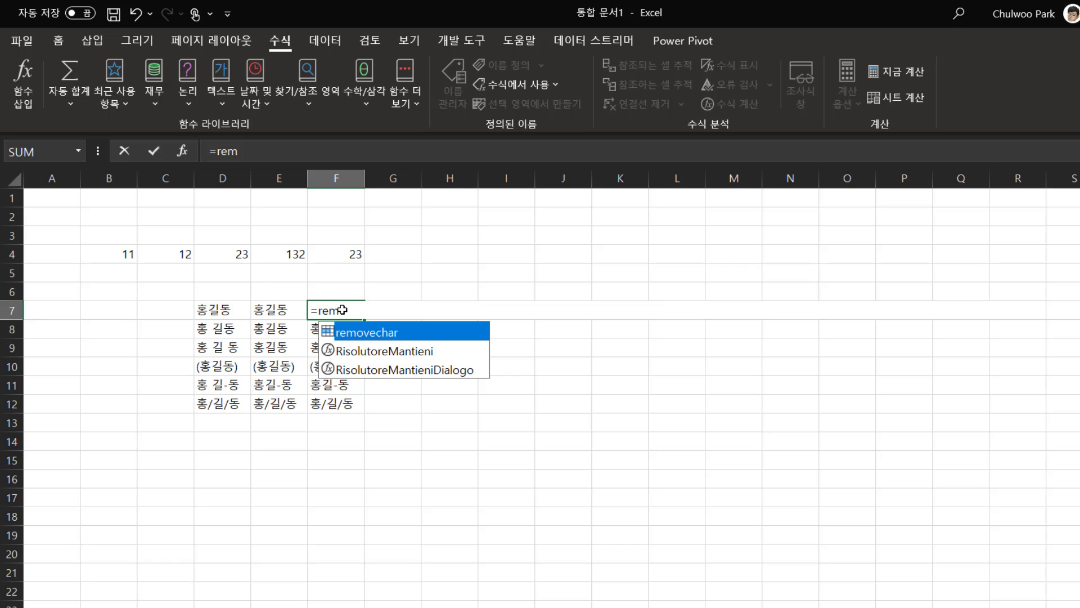
pyautogui.press('Tab')
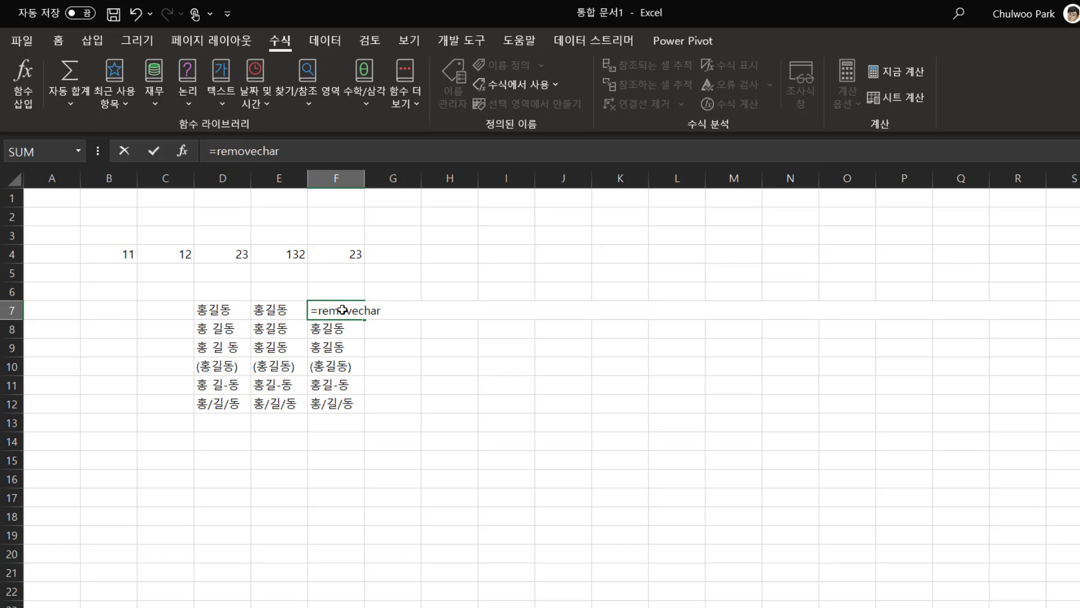
pyautogui.click(218, 308)
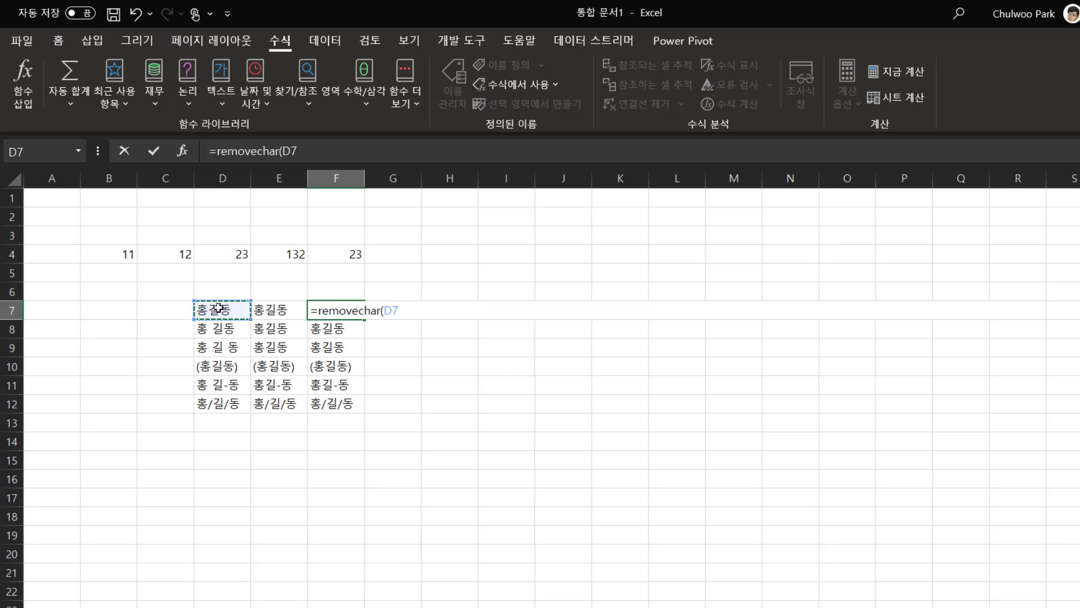
pyautogui.write(',')
pyautogui.click(287, 291)
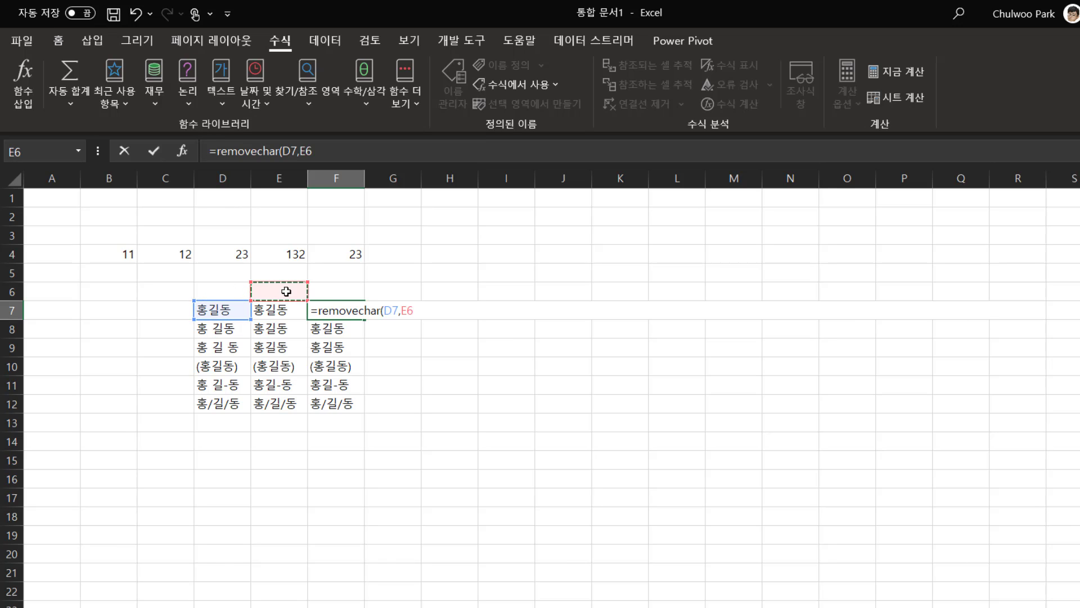
pyautogui.press('F4')
pyautogui.write(')')
pyautogui.press('Return')
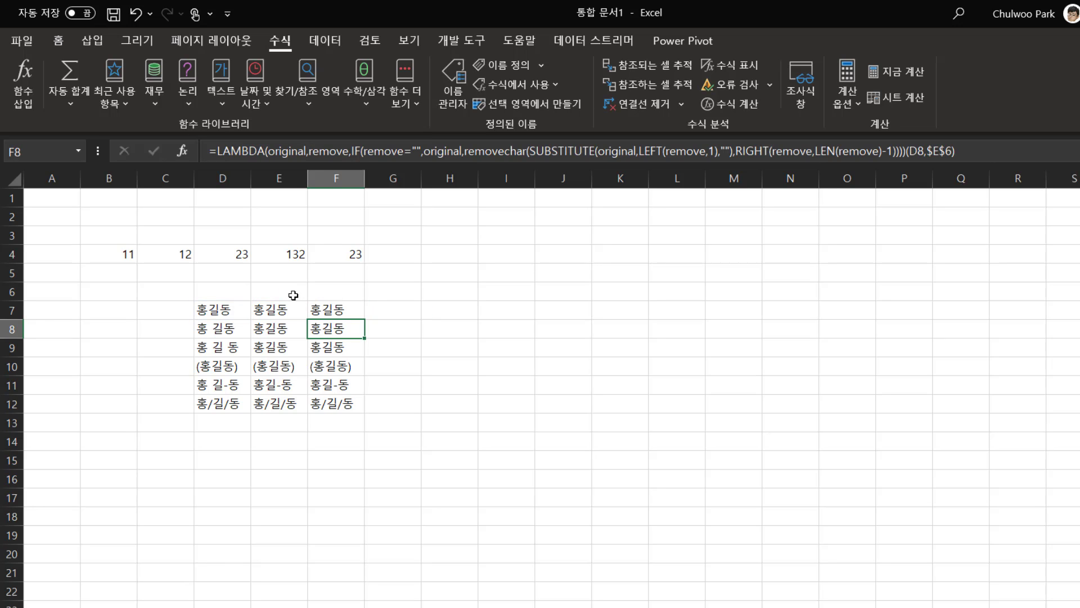
# Try an opening parenthesis in E6 as the only character to remove.
pyautogui.click(294, 295)
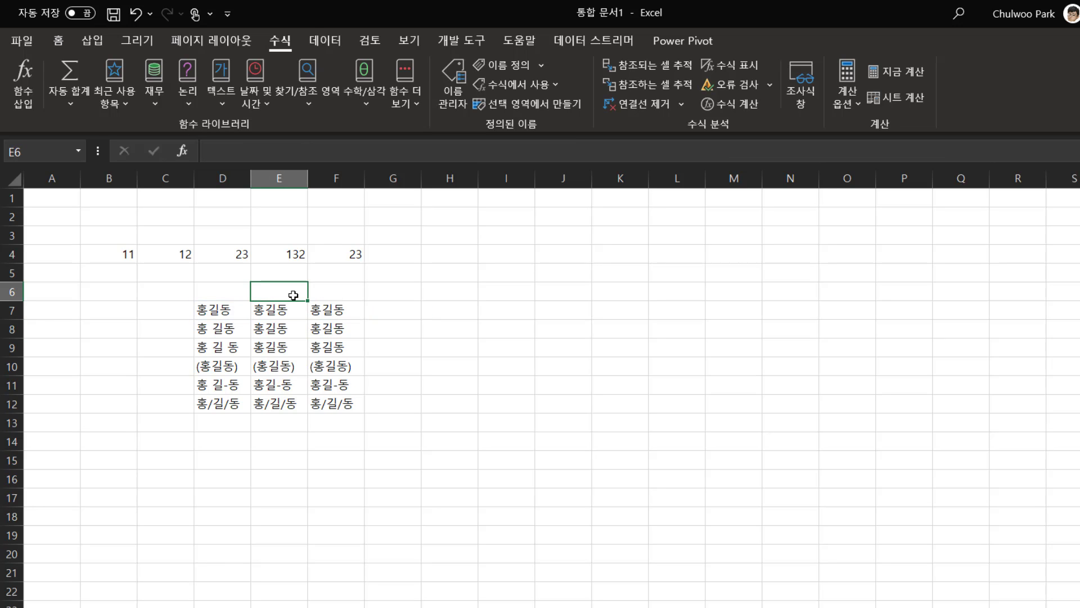
pyautogui.write('(')
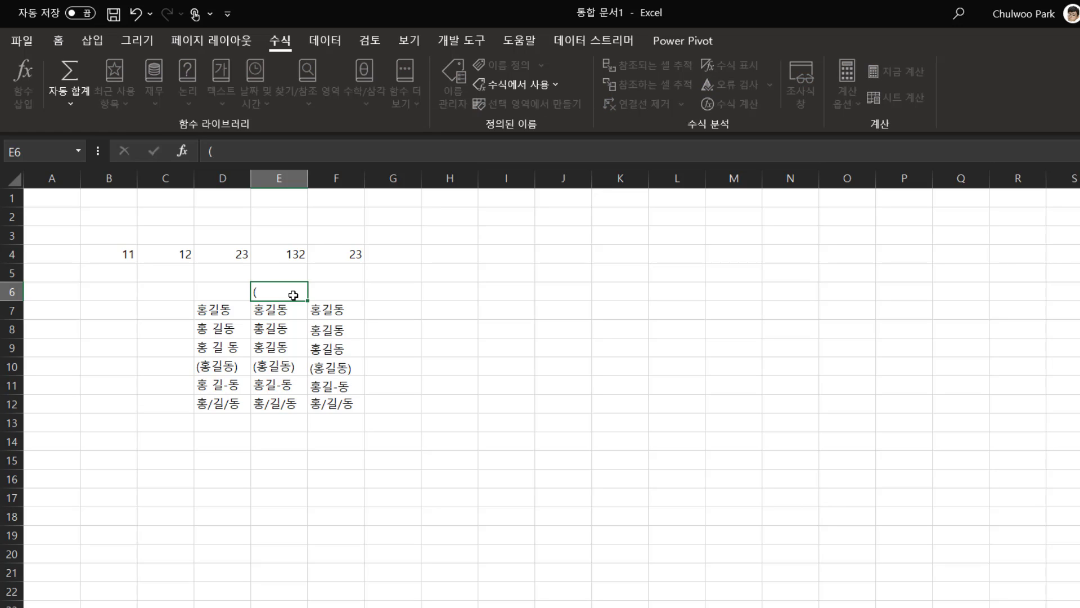
pyautogui.press('Return')
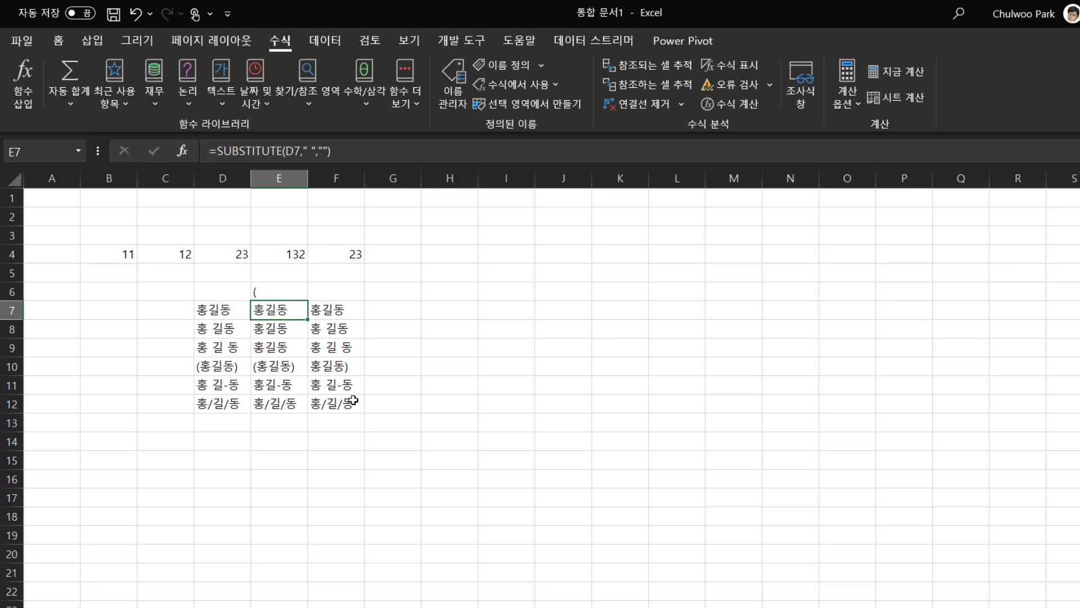
# Replace the contents of E6 with a space followed by ()-/ as the set of characters to remove.
pyautogui.click(272, 292)
pyautogui.press('Delete')
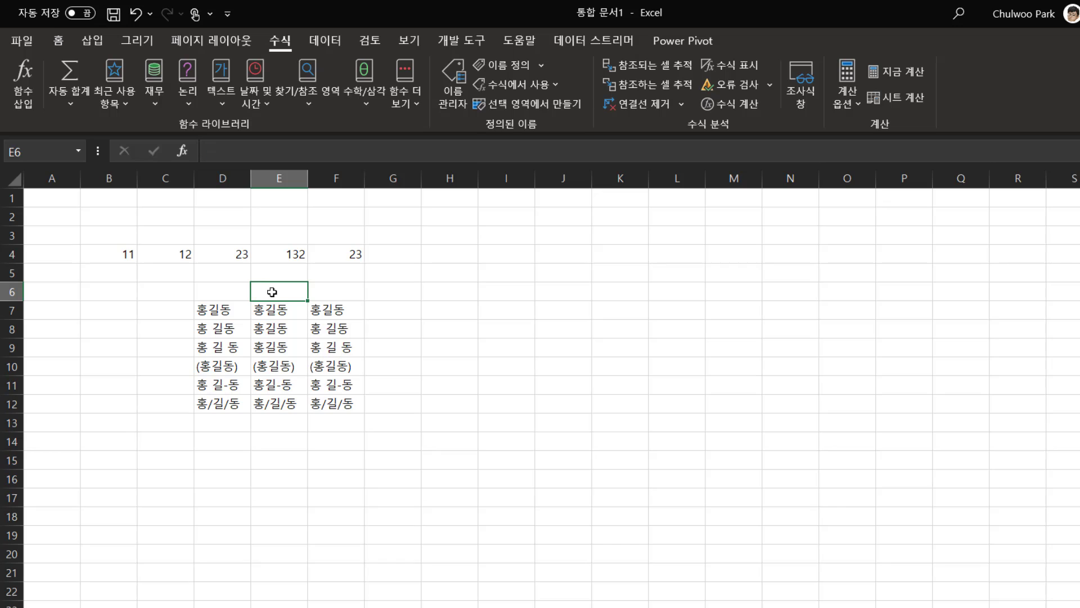
pyautogui.doubleClick(273, 292)
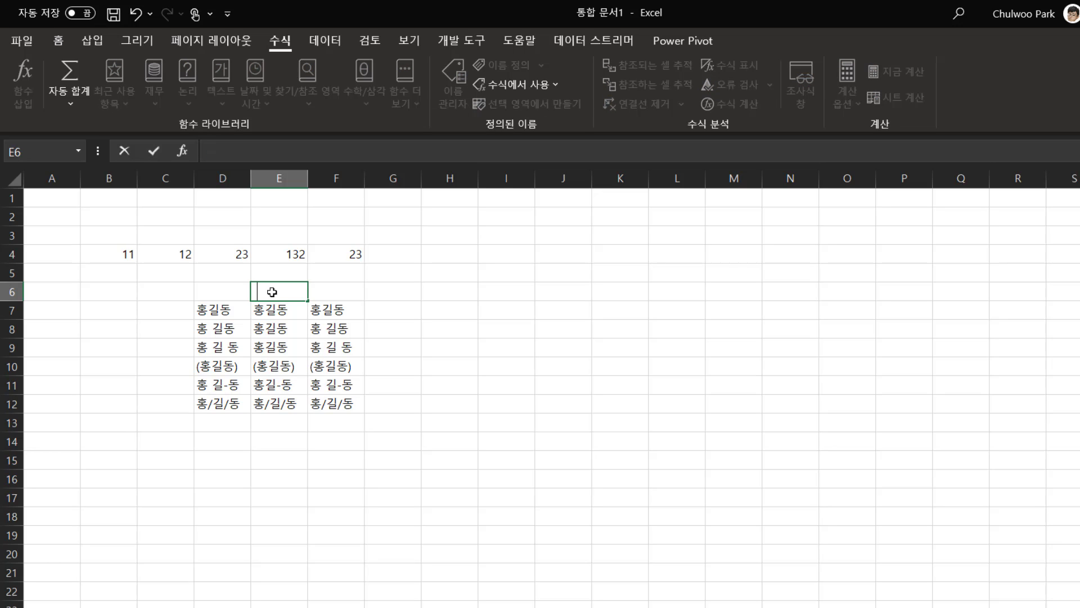
pyautogui.write('()-/')
pyautogui.press('Return')
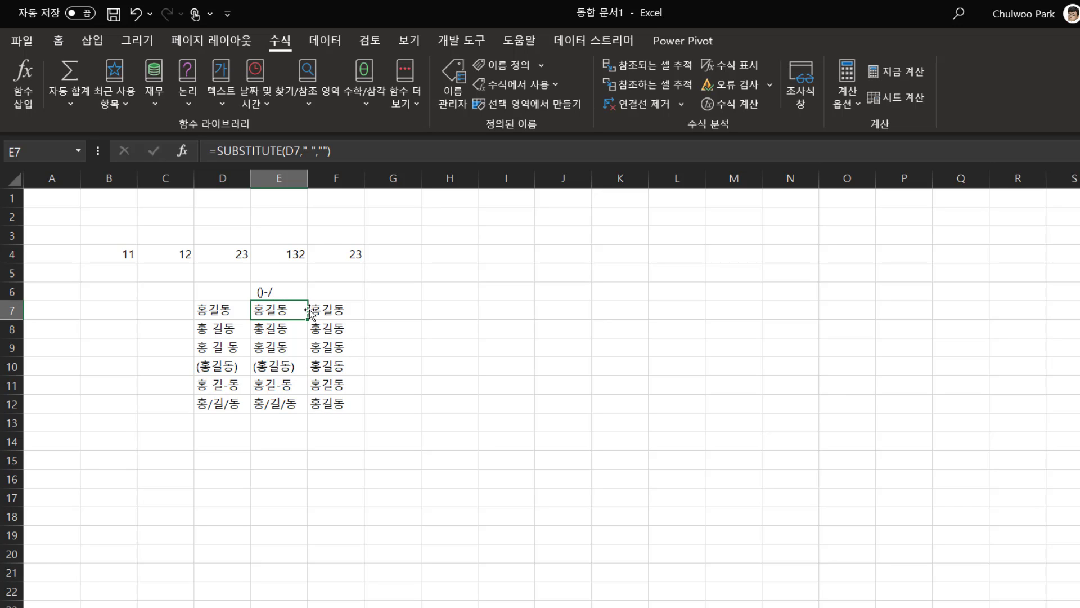
# Clear the old SUBSTITUTE formulas from E7:E12.
pyautogui.moveTo(342, 309); pyautogui.dragTo(338, 403)
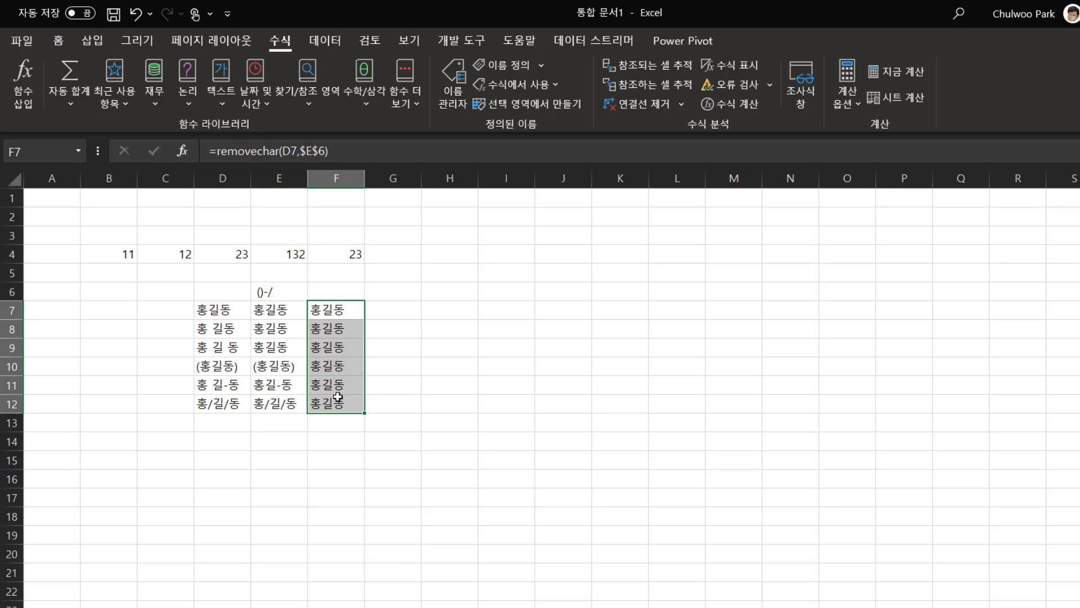
pyautogui.click(272, 316)
pyautogui.hotkey('ctrl', 'Down')
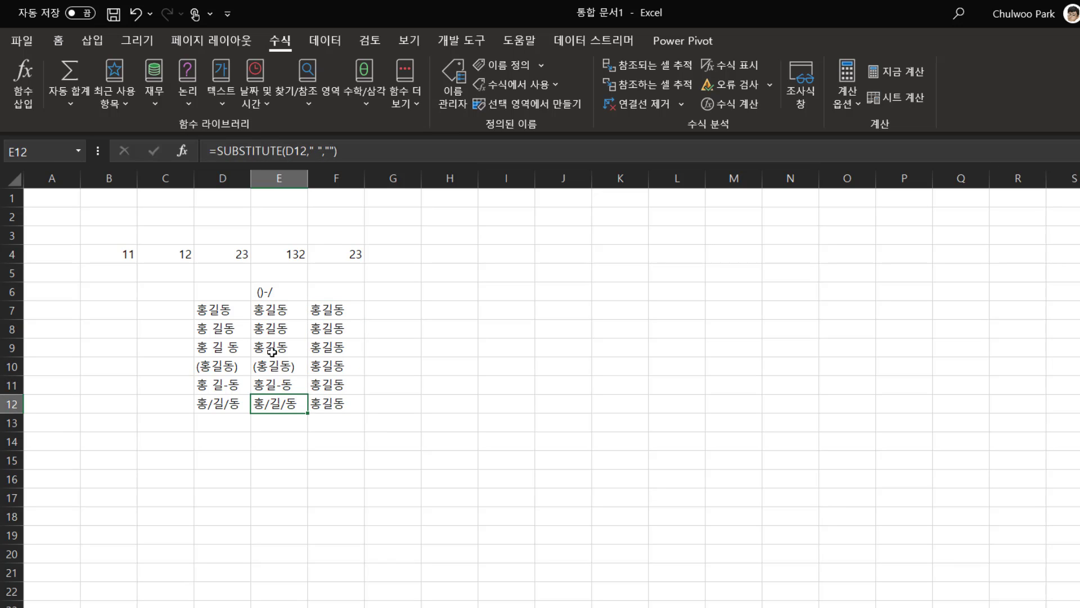
pyautogui.click(273, 350)
pyautogui.moveTo(273, 311); pyautogui.dragTo(277, 401)
pyautogui.press('Delete')
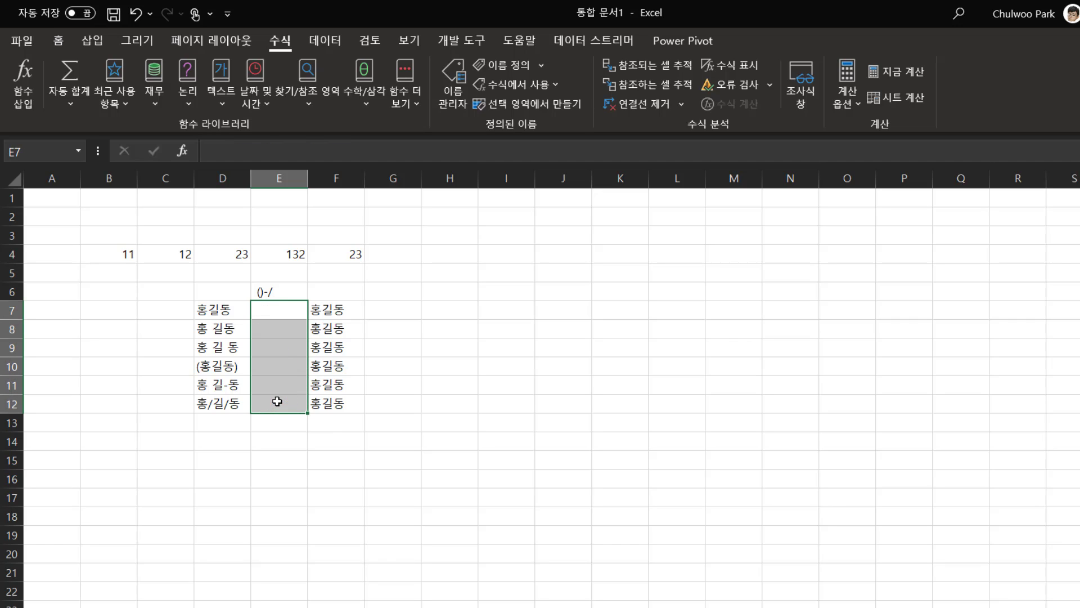
pyautogui.click(263, 292)
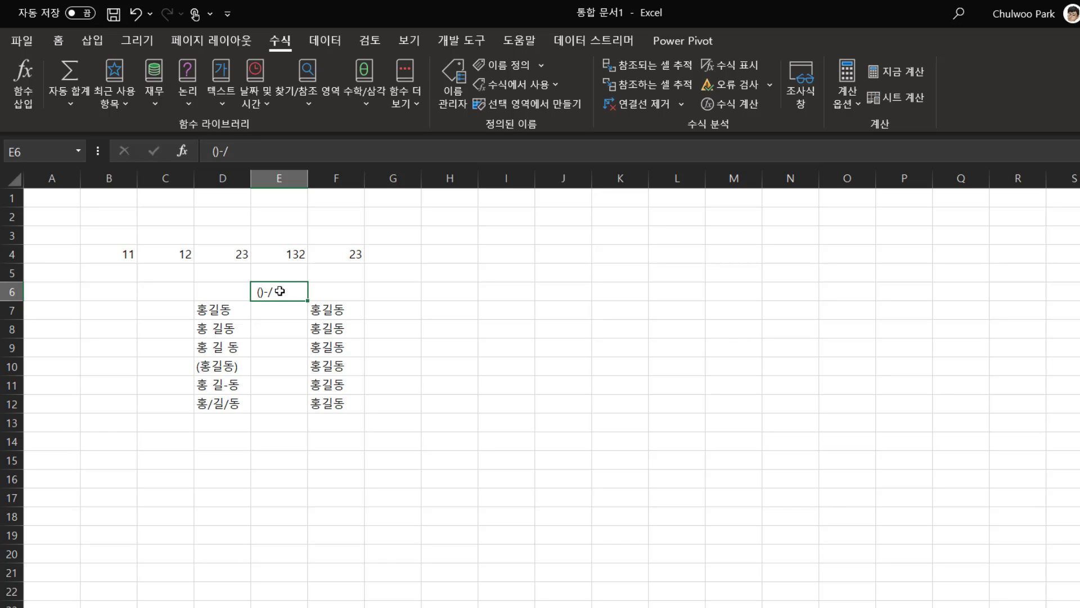
# Enter the sample name in D13 with an @ between each of its syllables.
pyautogui.click(228, 424)
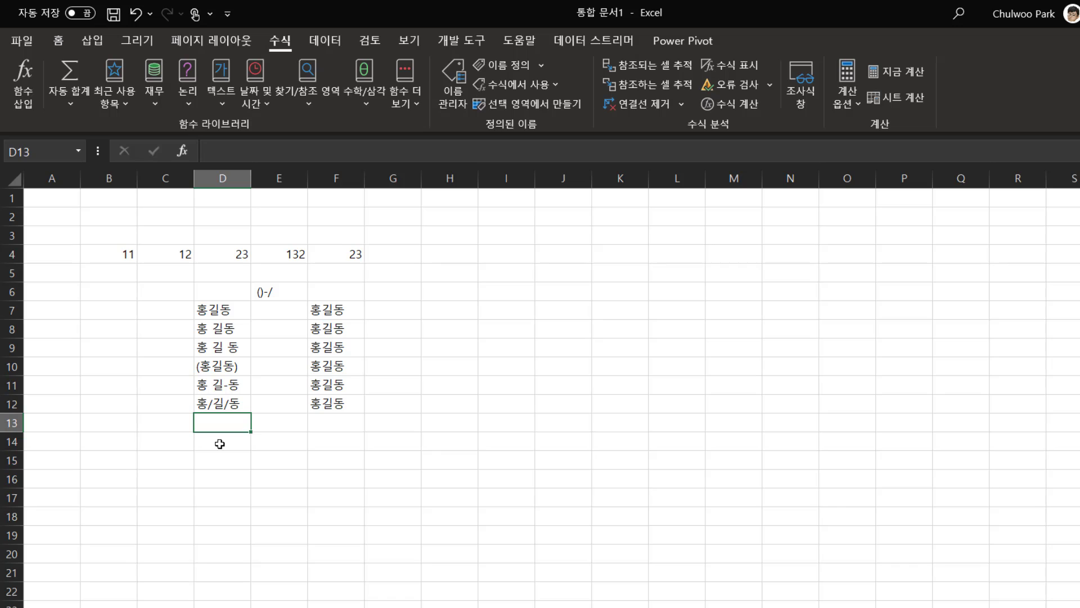
pyautogui.write('gh')
pyautogui.press('BackSpace')
pyautogui.press('BackSpace')
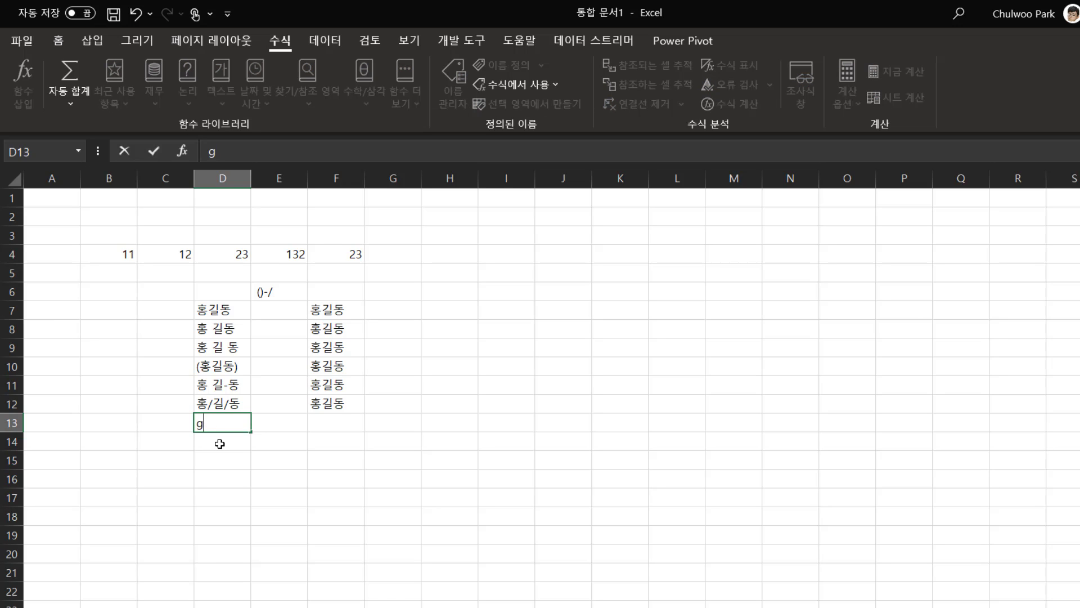
pyautogui.write('호ㅇ')
pyautogui.write('@길')
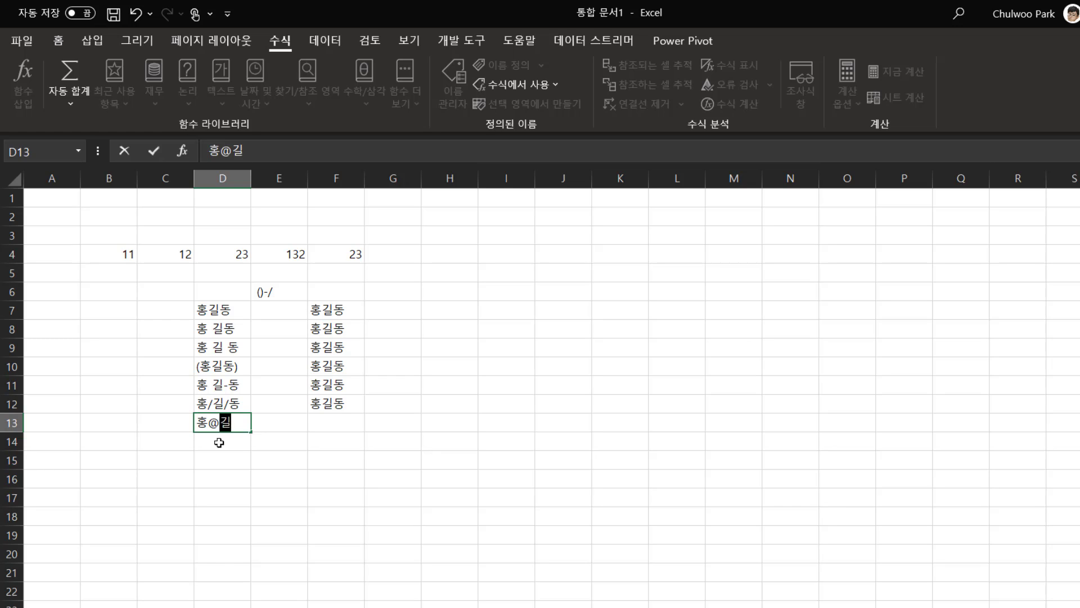
pyautogui.write('@동')
pyautogui.press('Return')
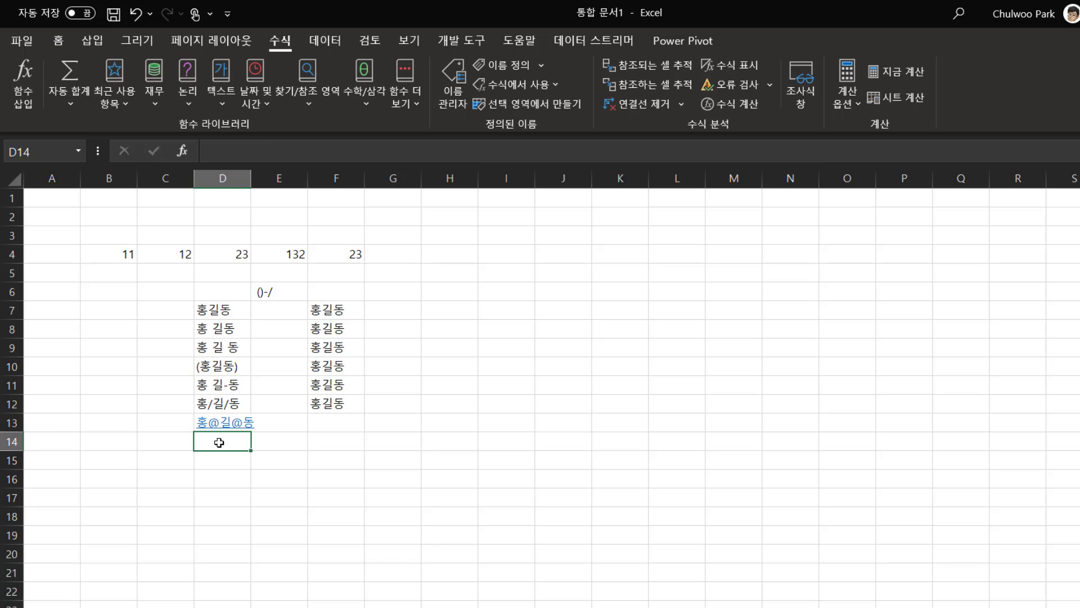
# Enter the sample name with a leading # in D14 and with a trailing # in D15.
pyautogui.write('#')
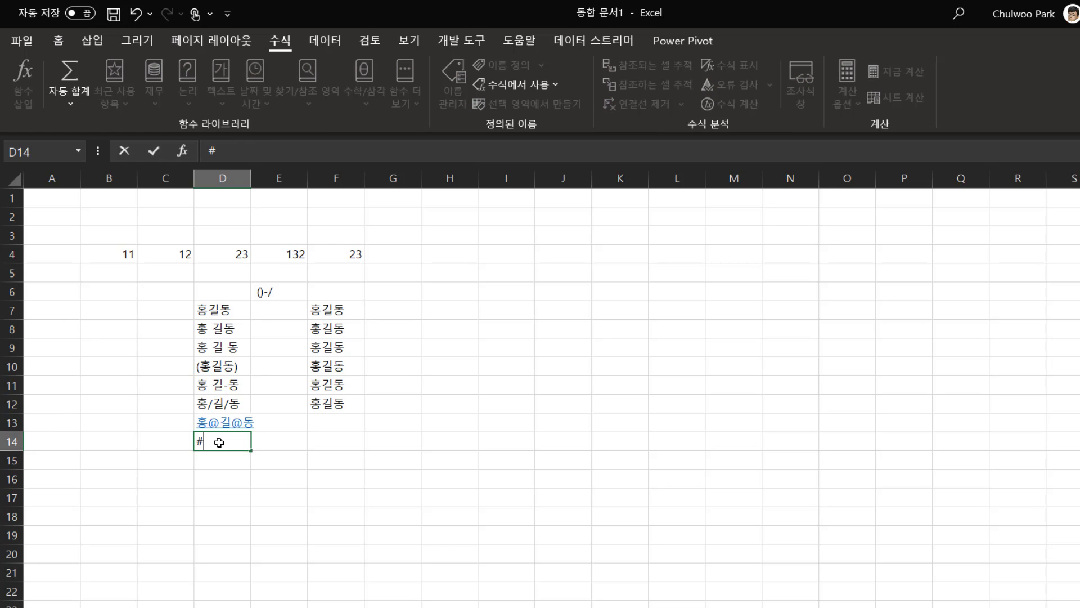
pyautogui.write('홍길동')
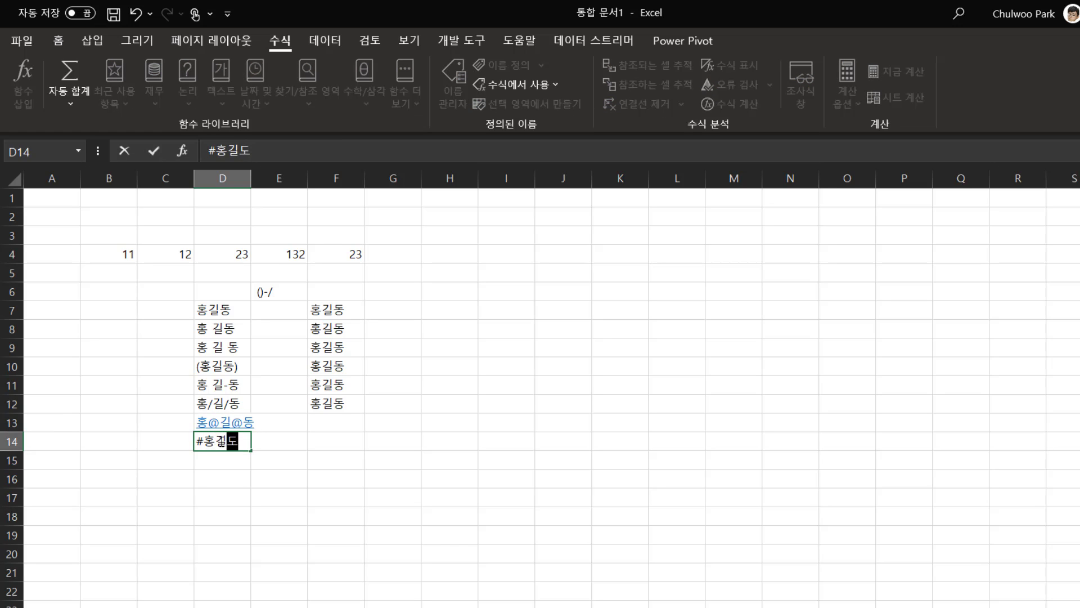
pyautogui.press('Return')
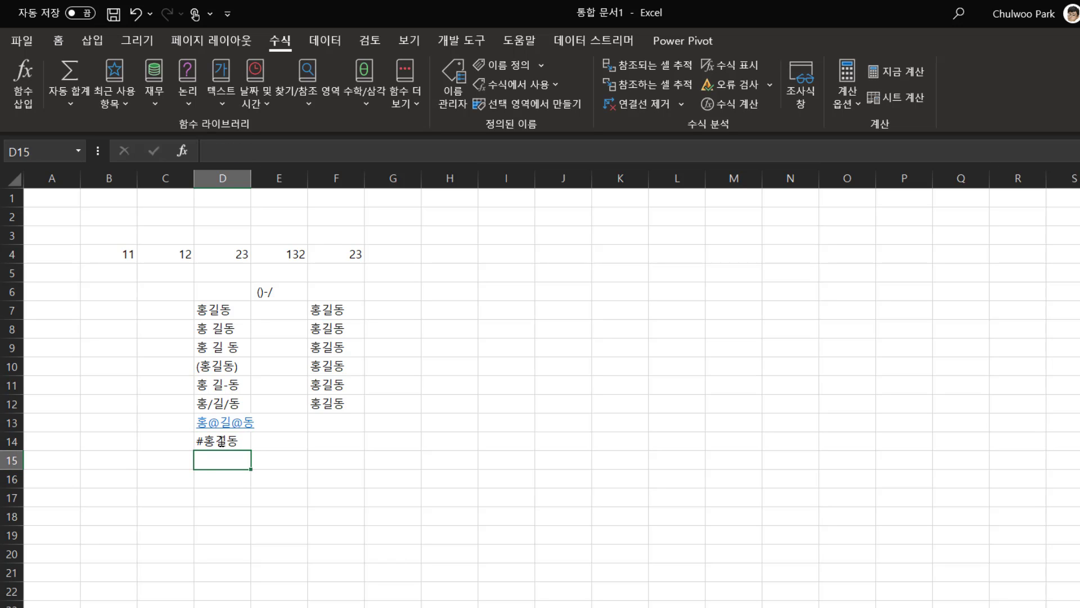
pyautogui.write('홍딜도')
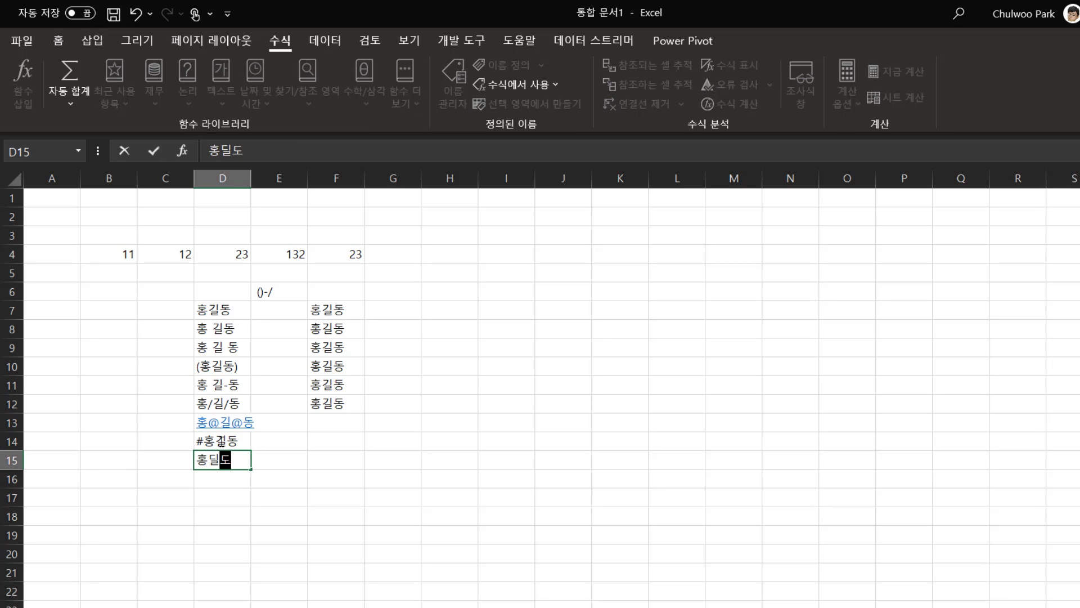
pyautogui.press('BackSpace')
pyautogui.press('BackSpace')
pyautogui.press('BackSpace')
pyautogui.write('길동#')
pyautogui.press('Return')
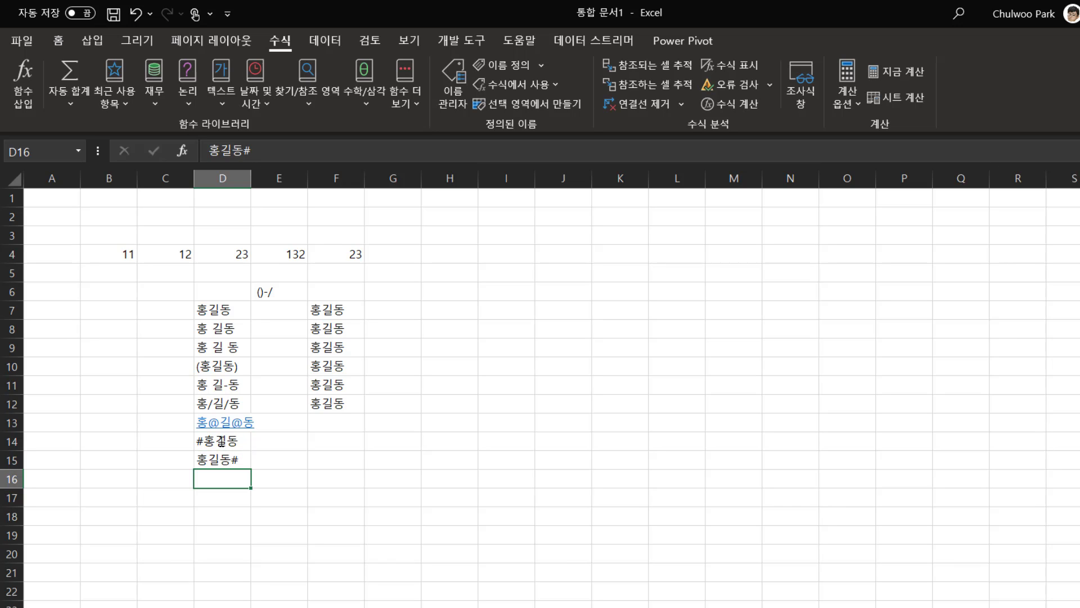
# Append @# to the set of characters to remove in E6.
pyautogui.click(284, 293)
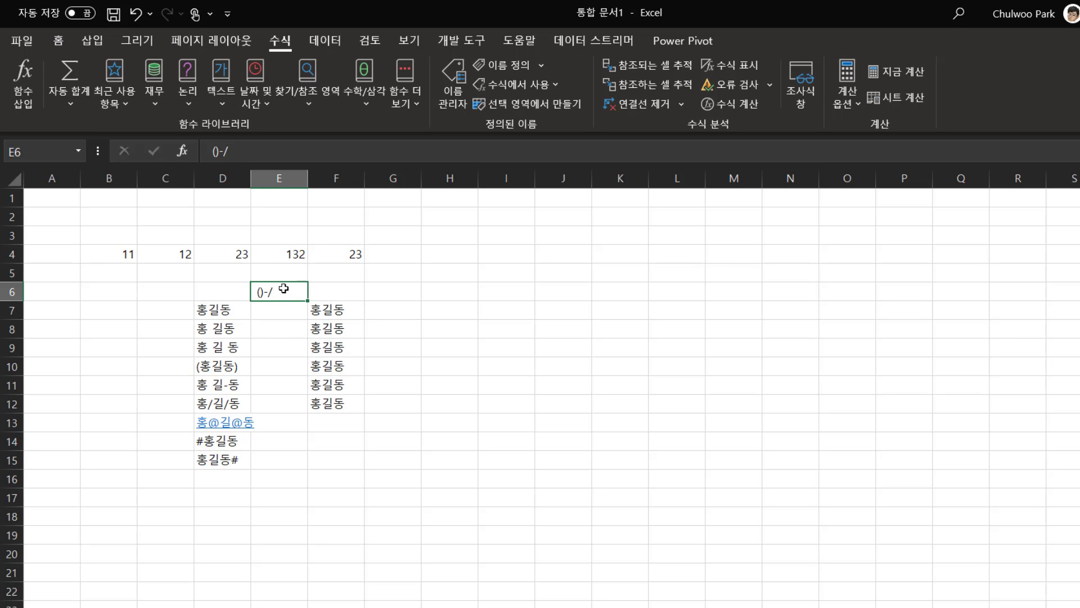
pyautogui.doubleClick(284, 289)
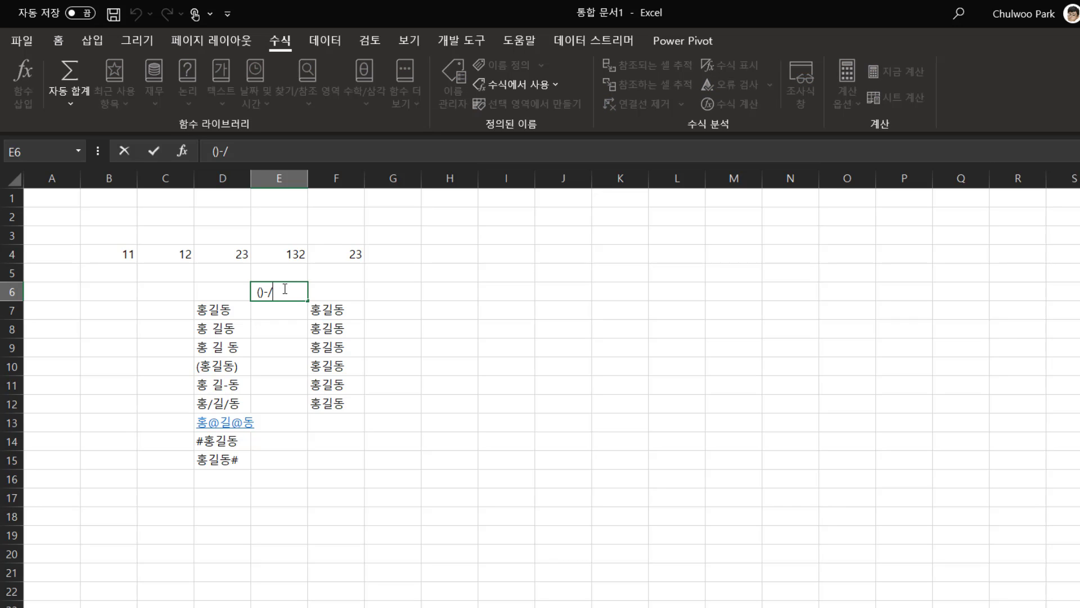
pyautogui.write('@#')
pyautogui.press('Return')
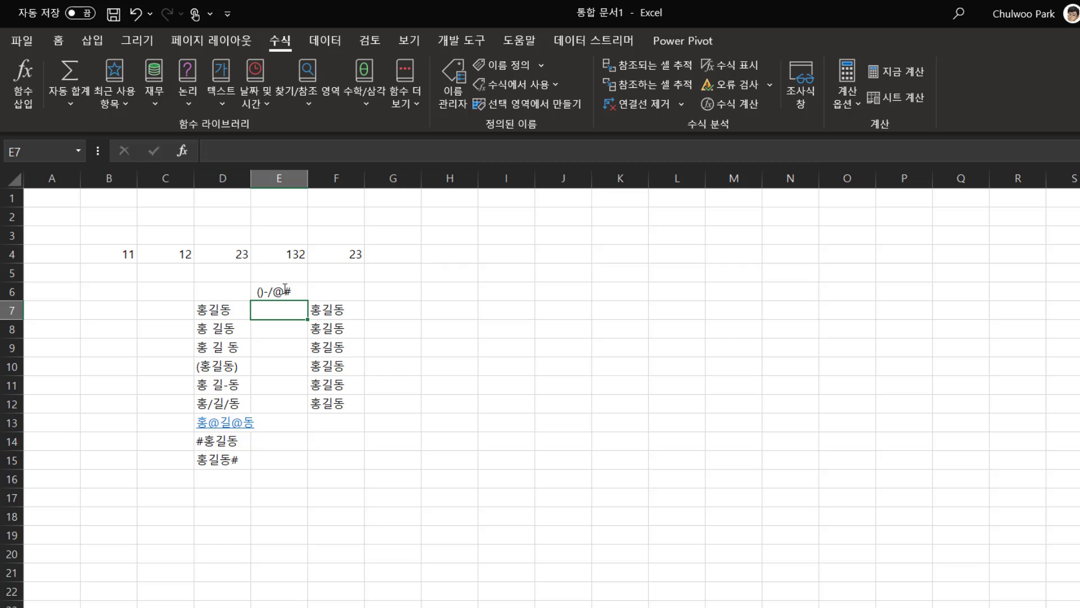
# Fill the removechar formula from F7 down to F15.
pyautogui.click(346, 312)
pyautogui.doubleClick(365, 323)
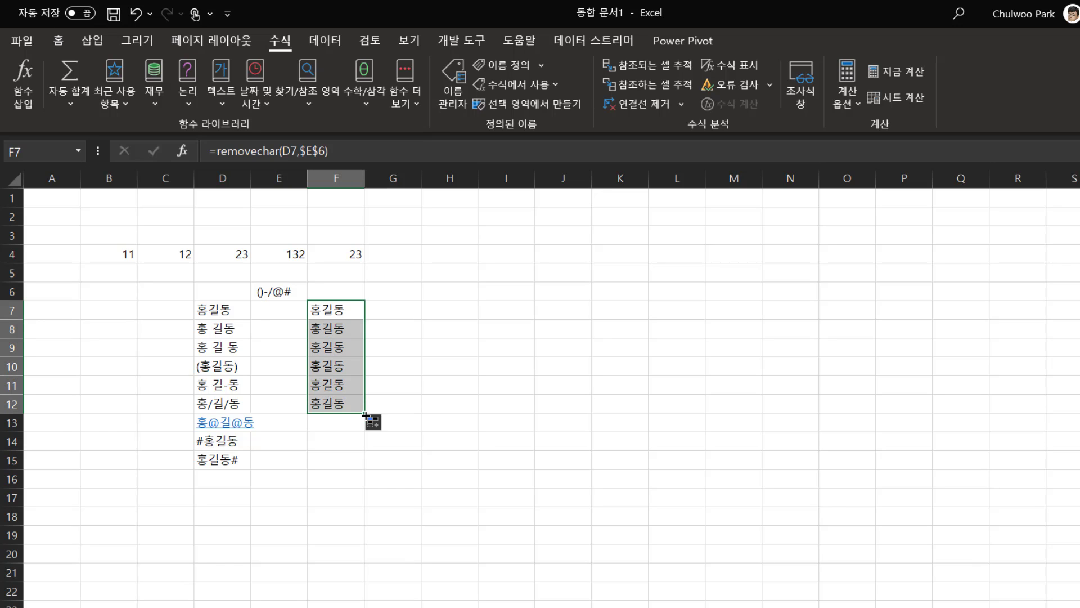
pyautogui.doubleClick(364, 414)
pyautogui.click(335, 462)
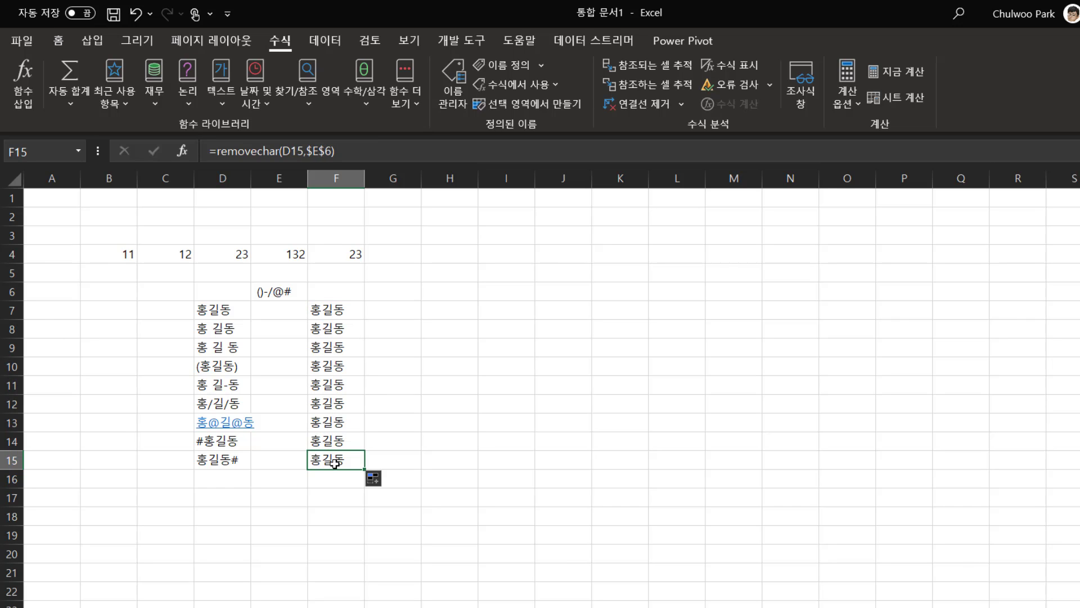
# Replace the entry in D15 with a different name followed by #.
pyautogui.click(221, 460)
pyautogui.write('이수')
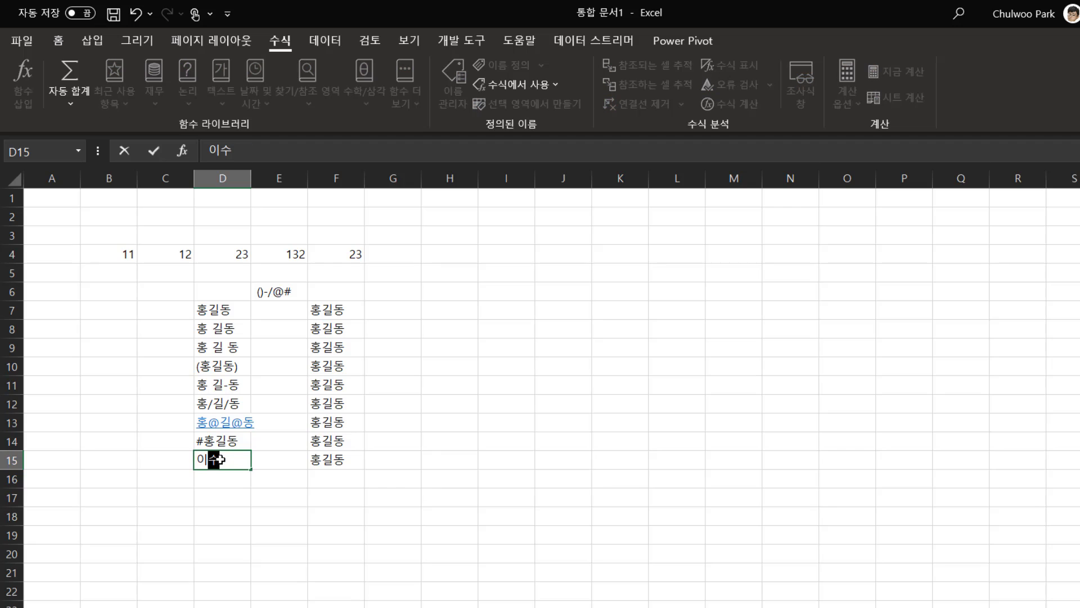
pyautogui.write('순신#')
pyautogui.press('Return')
# Replace the entry in D12 with the second name, putting / after its first syllable and @ after its second.
pyautogui.press('Up')
pyautogui.press('Up')
pyautogui.press('Up')
pyautogui.press('Up')
pyautogui.press('Up')
pyautogui.press('Up')
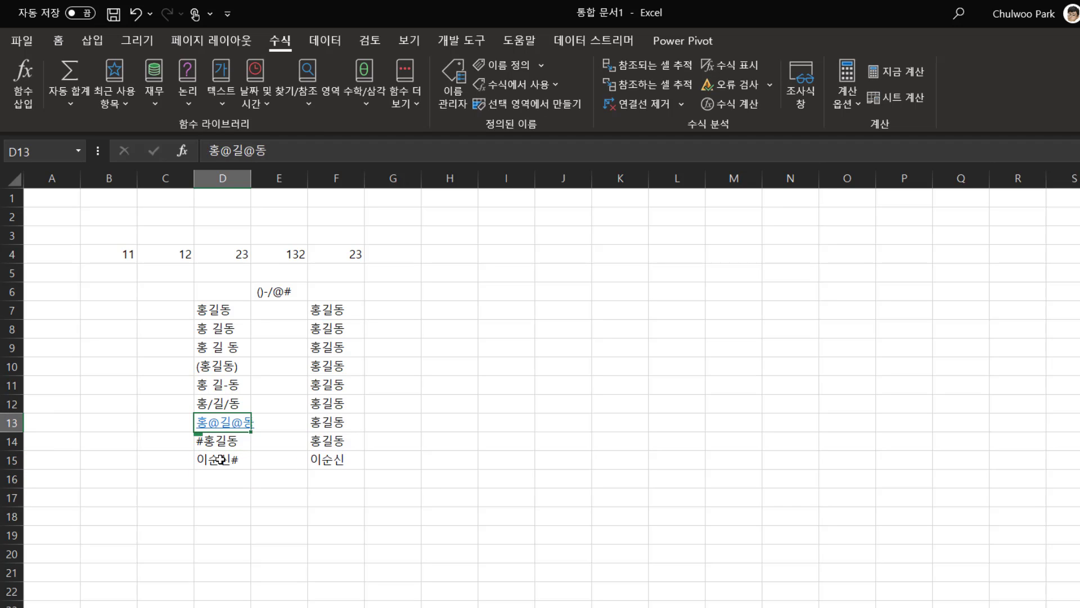
pyautogui.press('Down')
pyautogui.press('Down')
pyautogui.write('이/수')
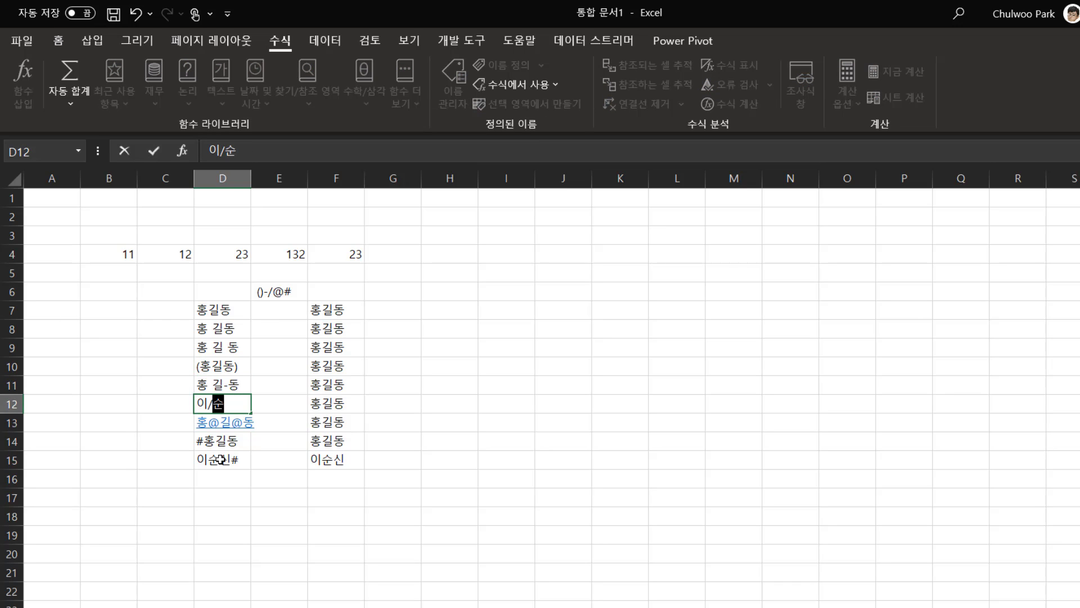
pyautogui.write('@신')
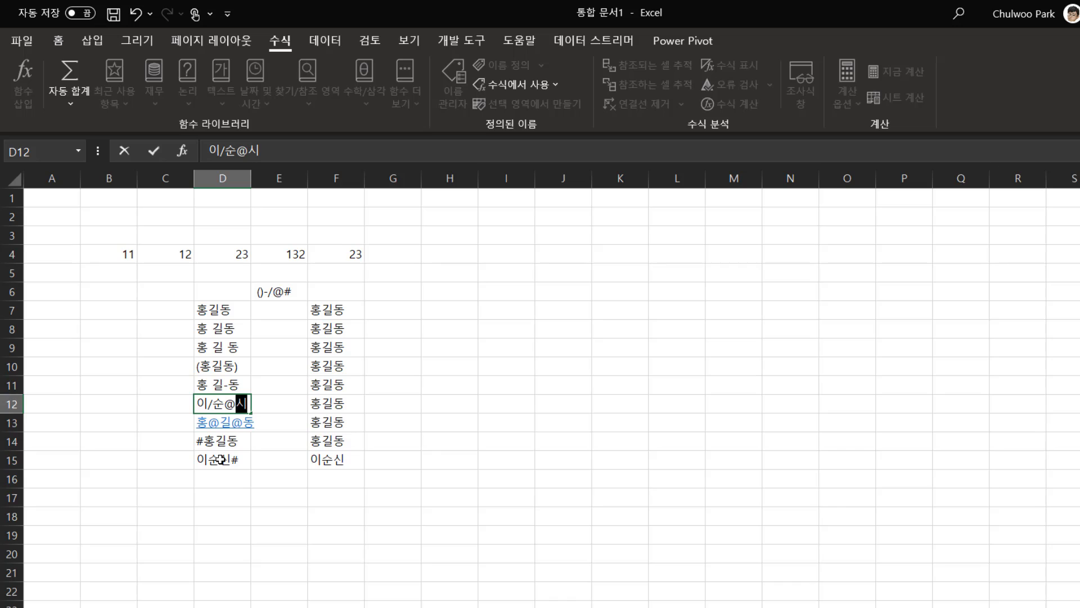
pyautogui.press('Return')
pyautogui.press('Up')
pyautogui.press('Up')
pyautogui.press('Up')
pyautogui.press('Up')
pyautogui.press('Up')
pyautogui.press('Up')
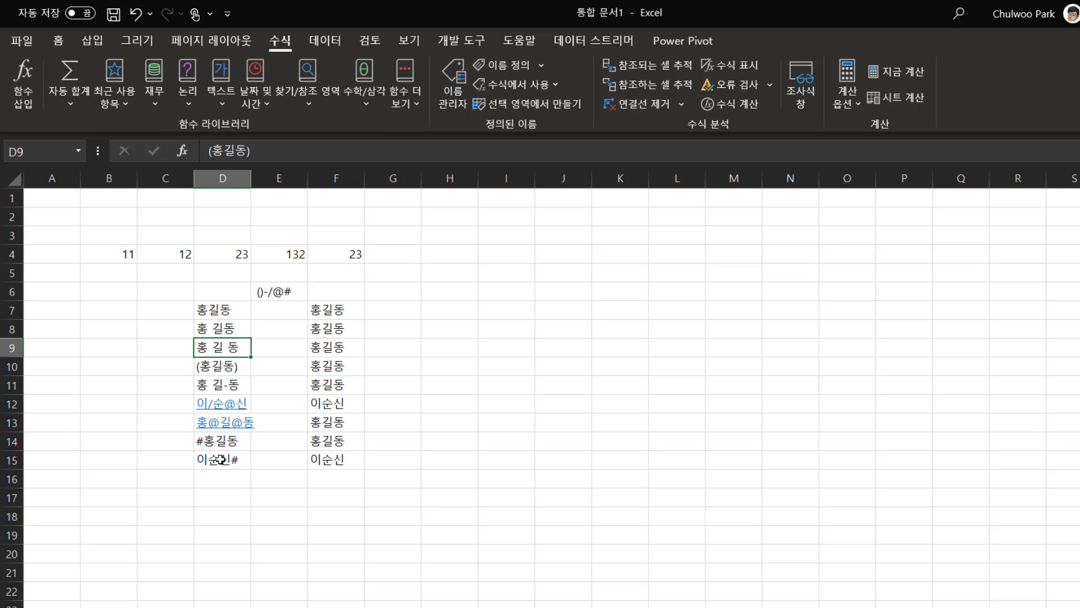
# Examine the removechar formulas in F7 and F11 and the removechar definition among the workbook's defined names.
pyautogui.click(336, 318)
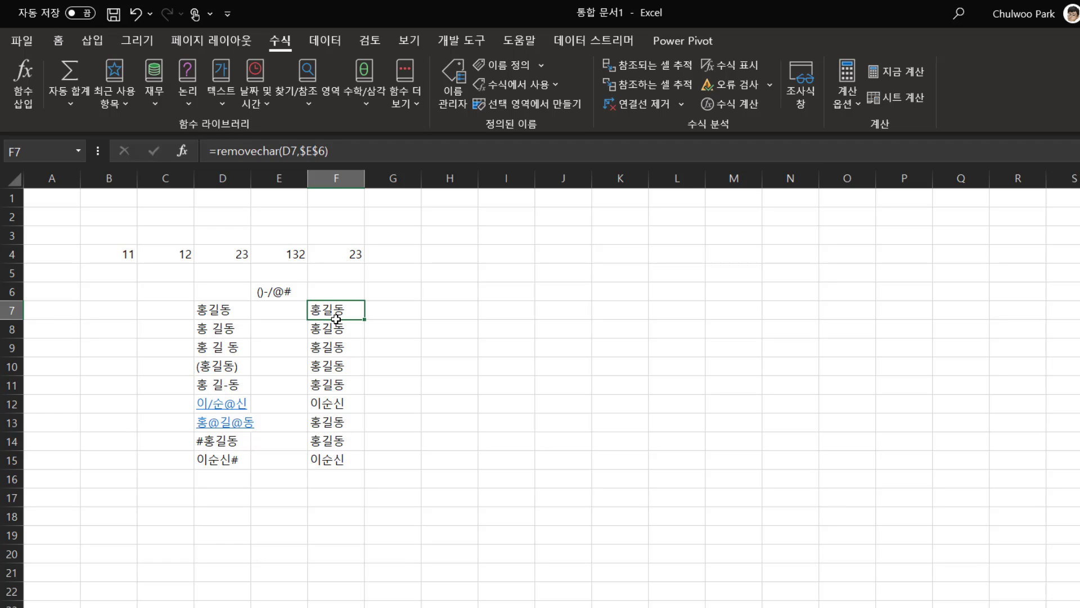
pyautogui.click(333, 392)
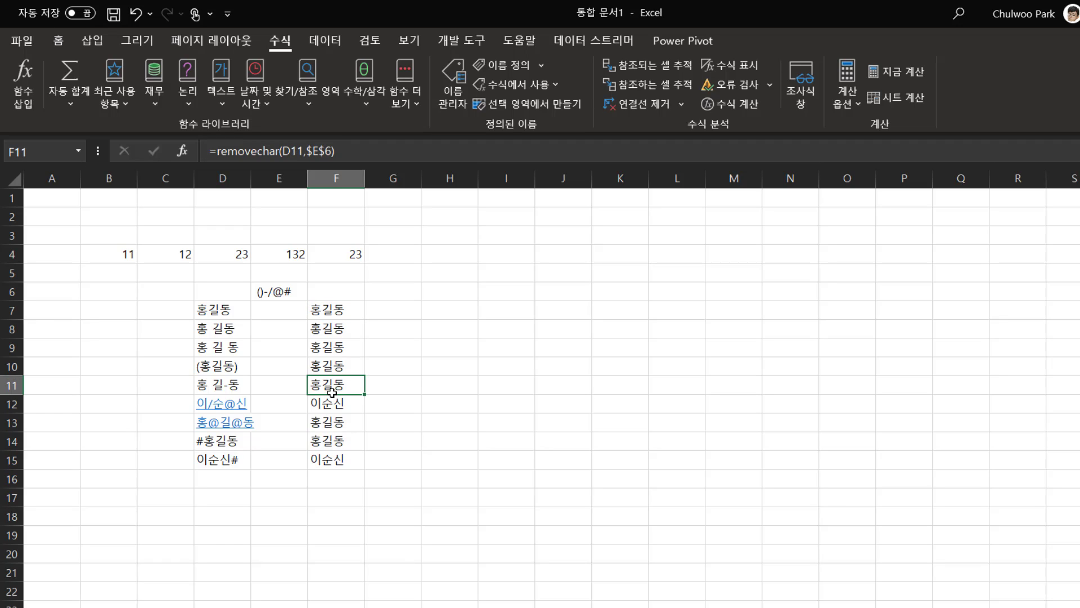
pyautogui.click(453, 84)
pyautogui.click(452, 205)
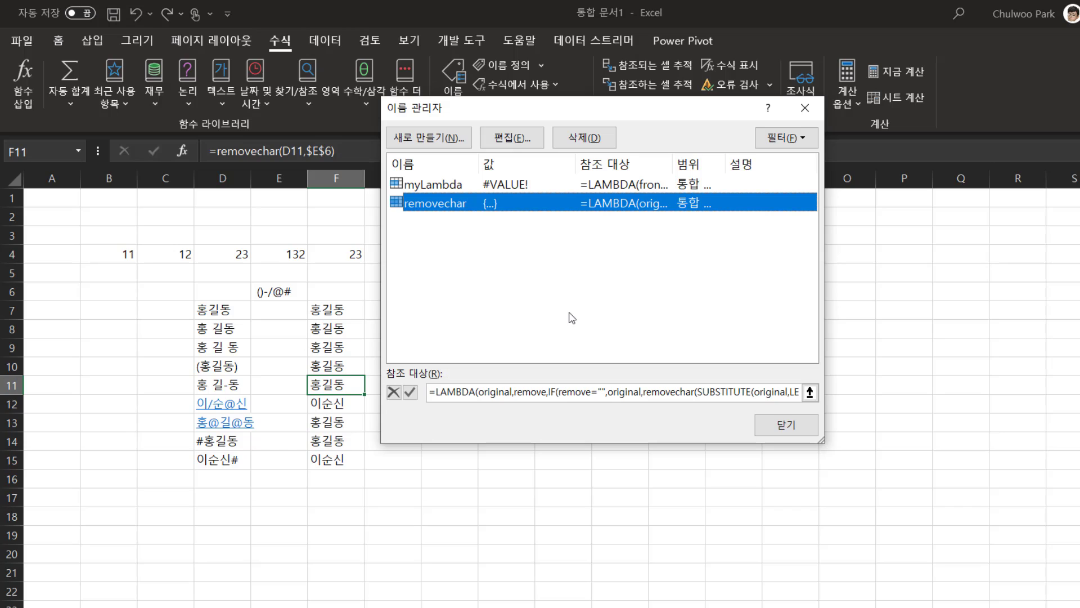
pyautogui.click(774, 424)
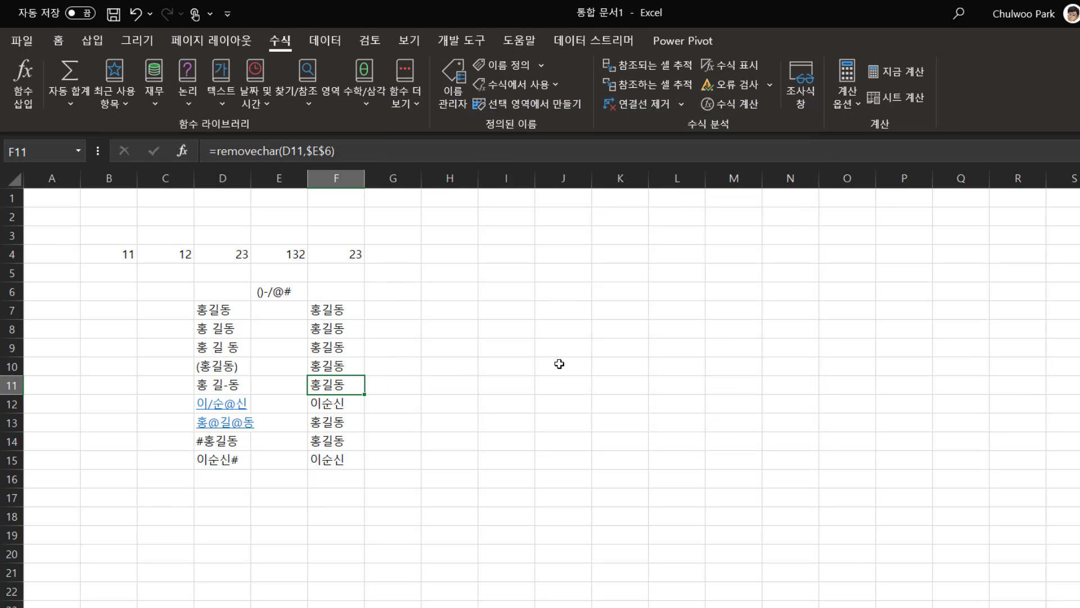